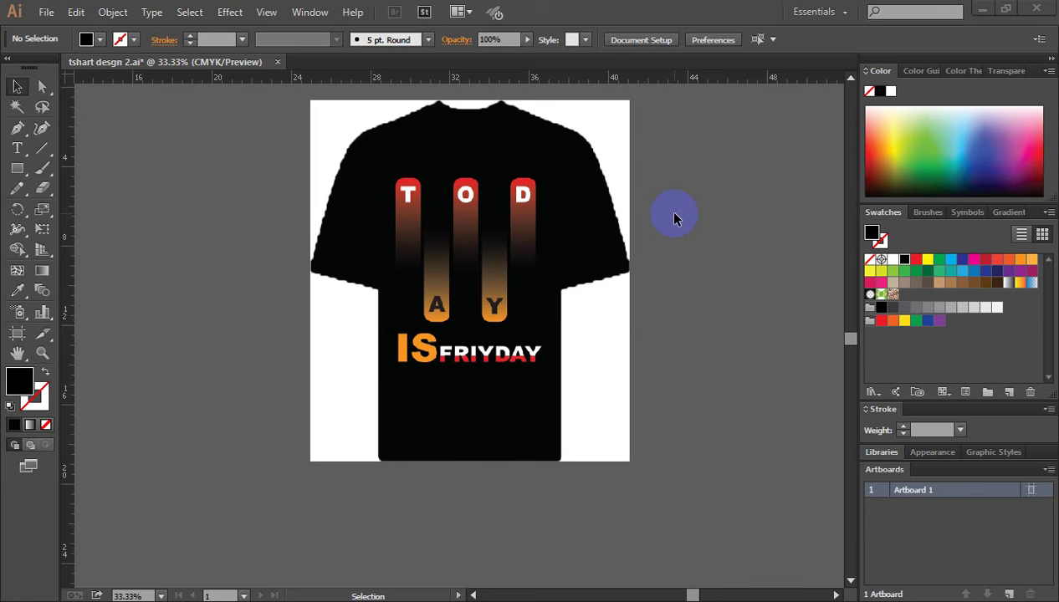
- Pan the view to make room beside the shirt mockup, then deselect the shirt
scroll(675, 219, "down", 1)
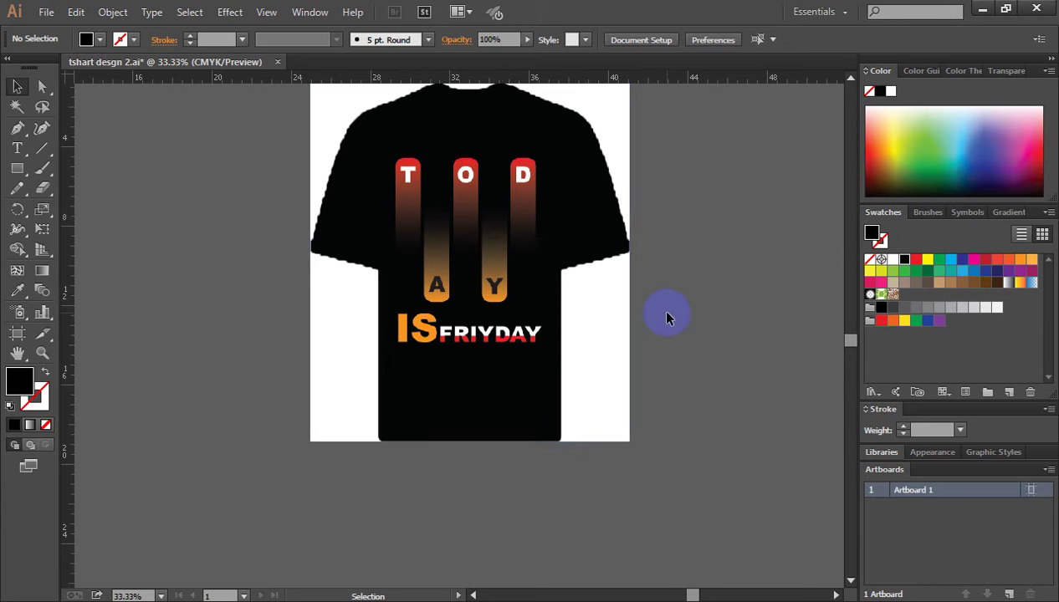
key("space")
mouse_move(719, 341)
left_mouse_down()
mouse_move(612, 350)
mouse_move(479, 338)
left_mouse_up()
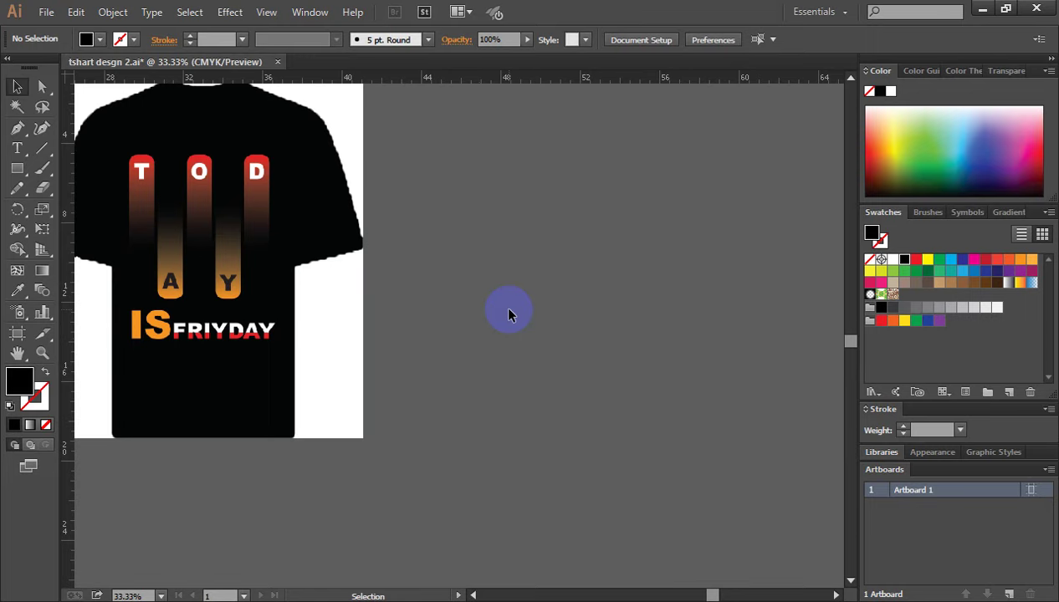
scroll(508, 315, "up", 1)
mouse_move(483, 307)
left_mouse_down()
mouse_move(512, 298)
mouse_move(504, 296)
left_mouse_up()
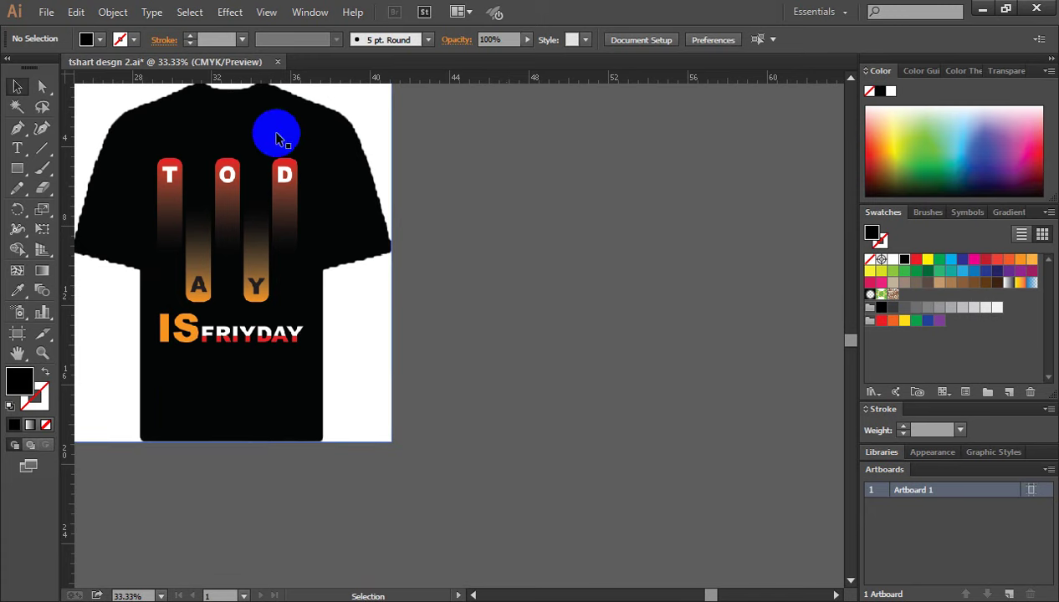
left_click(263, 264)
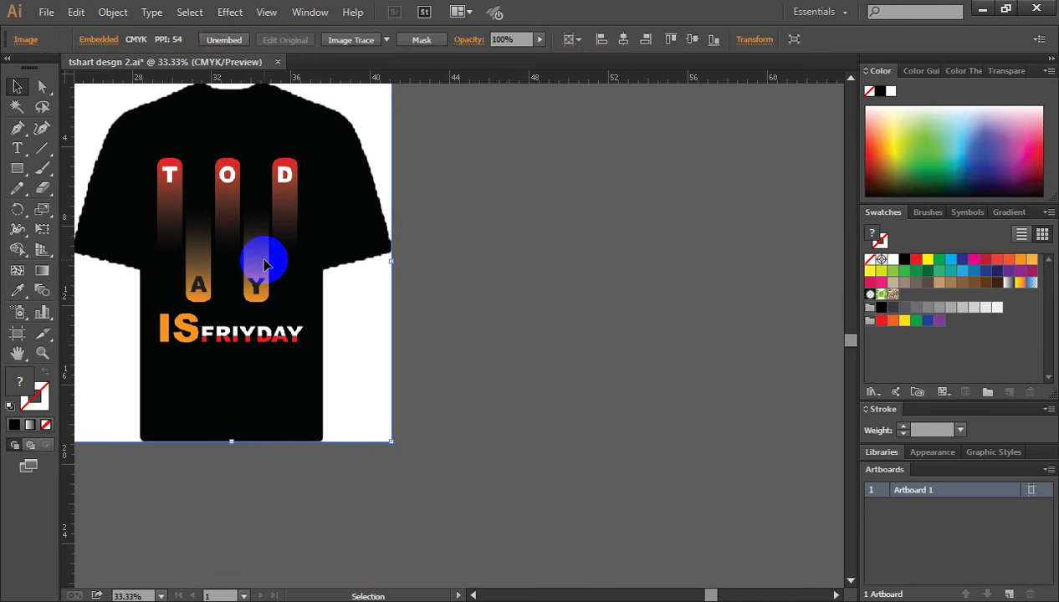
key("ctrl+shift+a")
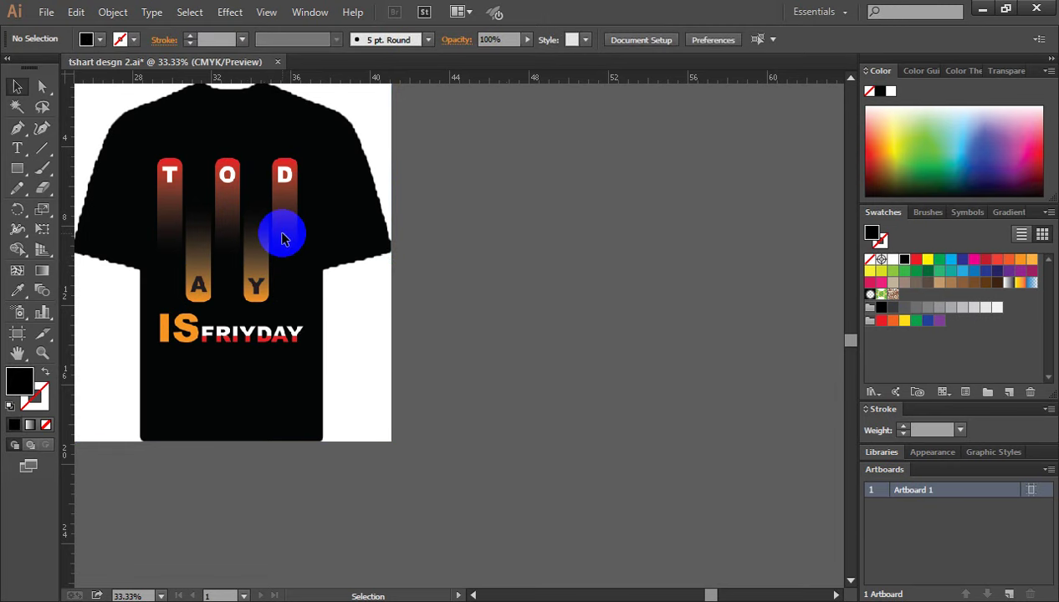
- Create a 12 × 16 in rectangle with the Rectangle tool
left_click(17, 168)
left_click(107, 172)
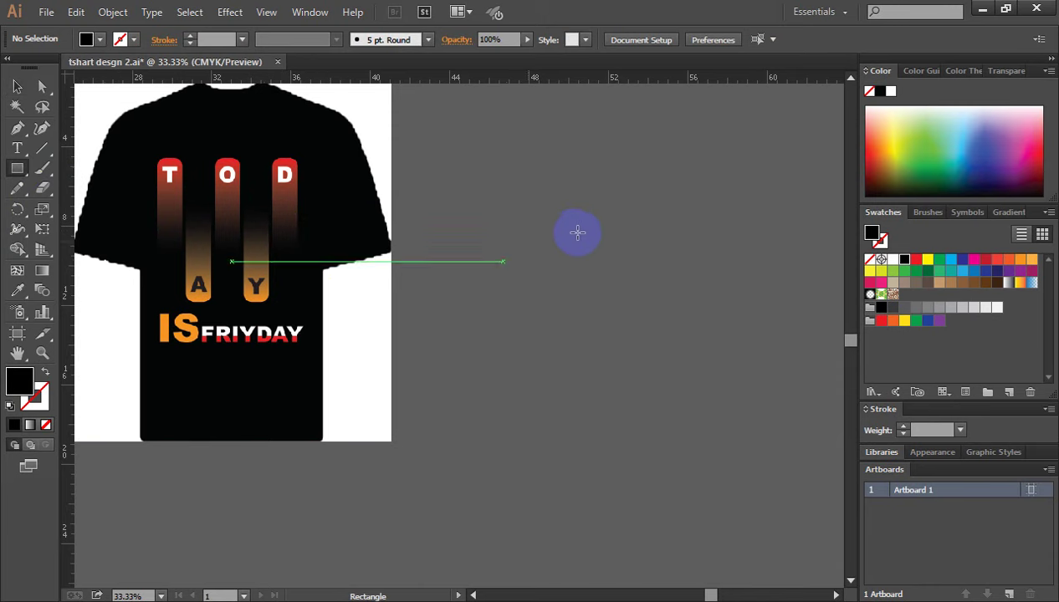
left_click(560, 233)
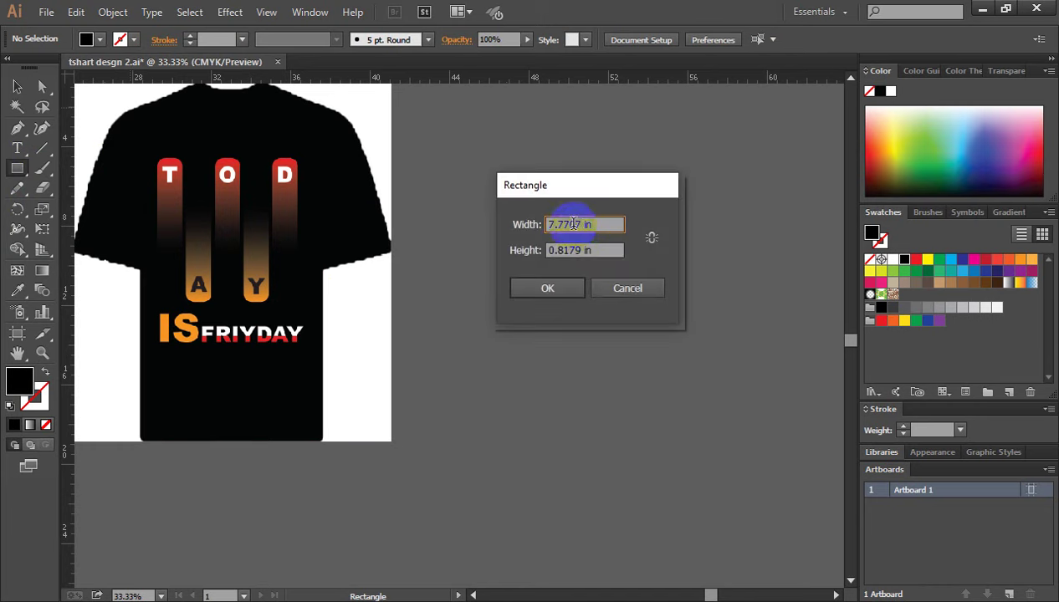
left_click(580, 224)
left_click_drag(581, 224, 526, 227)
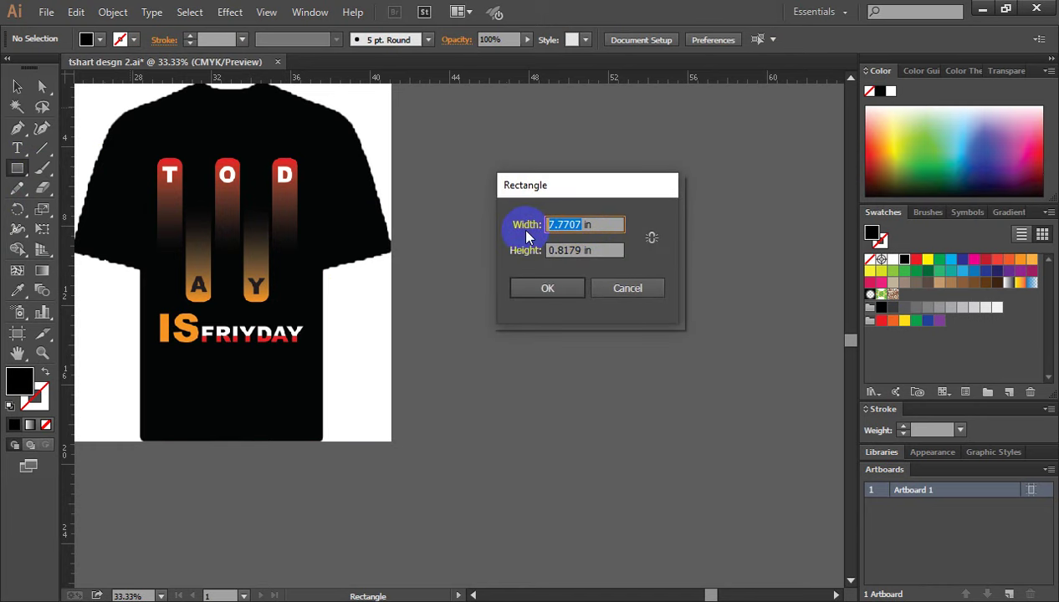
type("12")
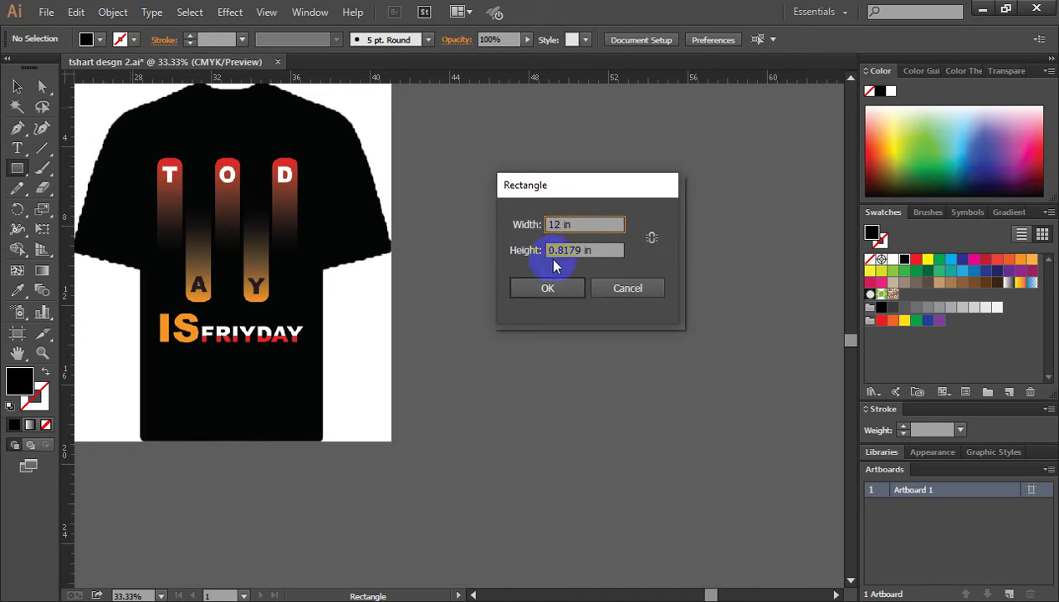
left_click_drag(580, 249, 536, 254)
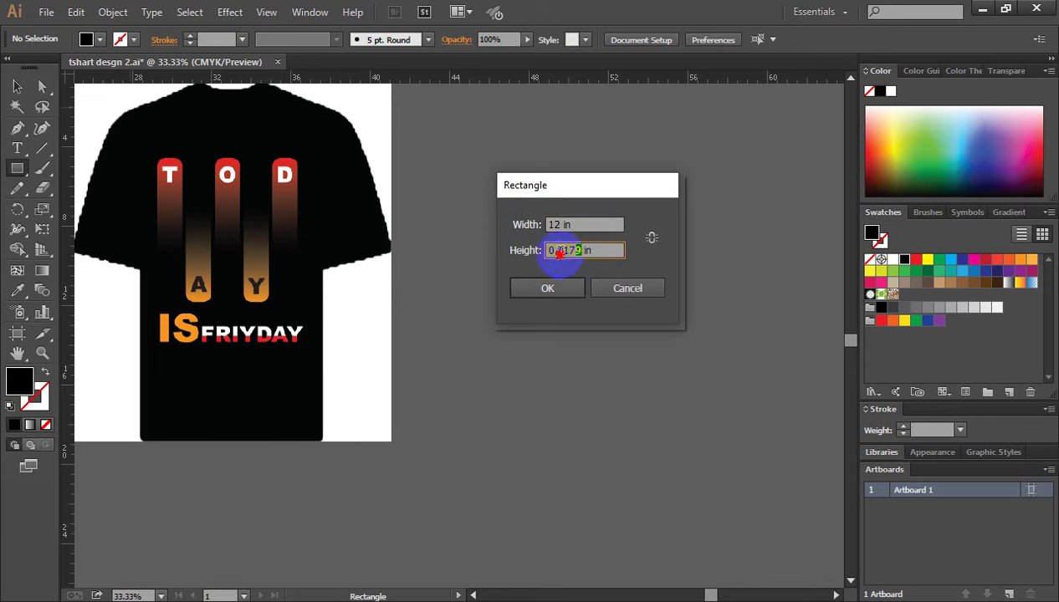
type("1")
type("6")
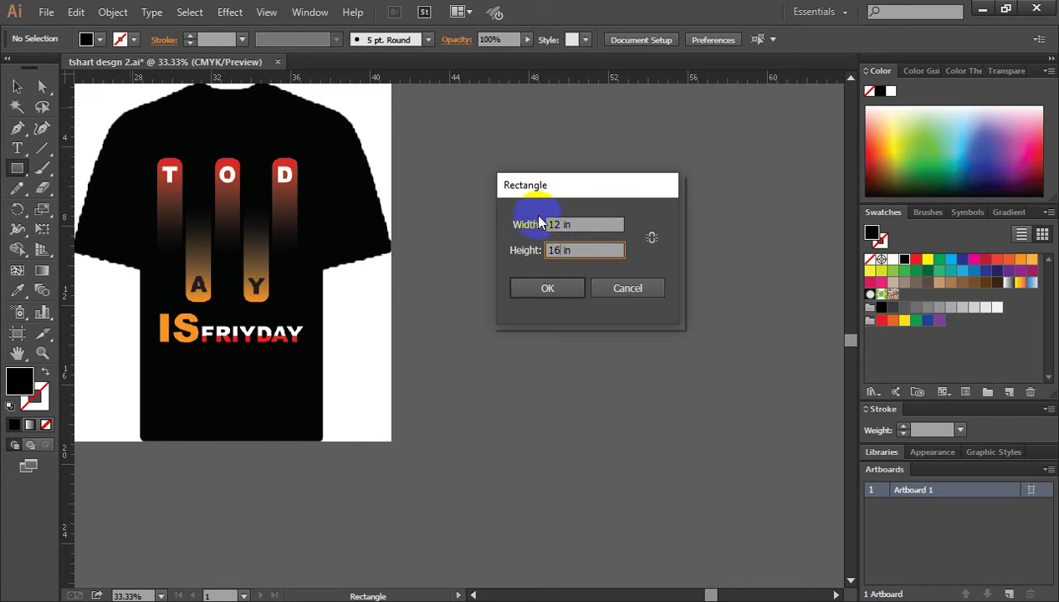
left_click(567, 245)
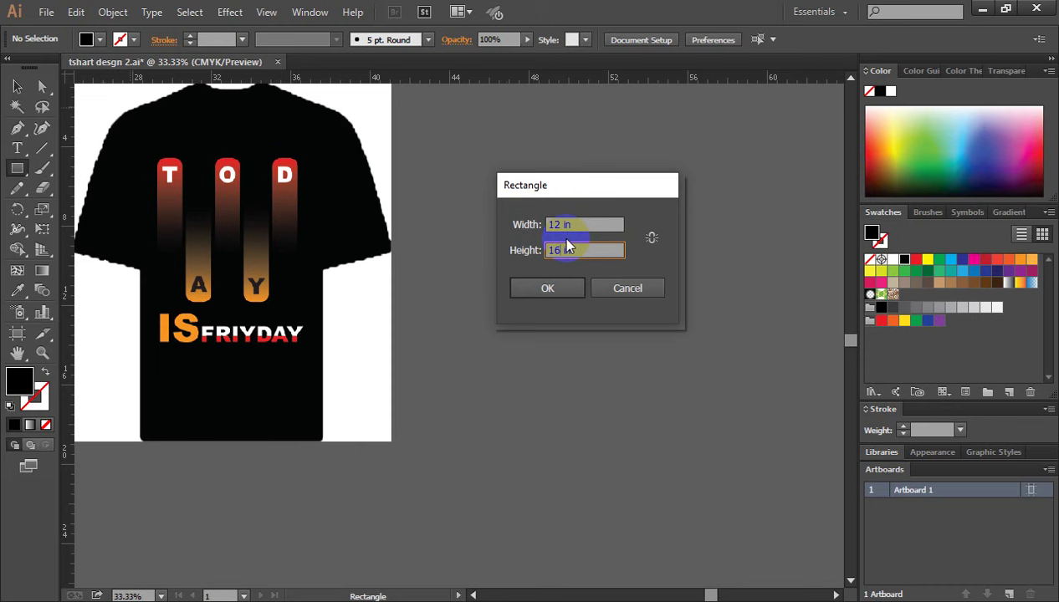
left_click(565, 289)
left_click(541, 291)
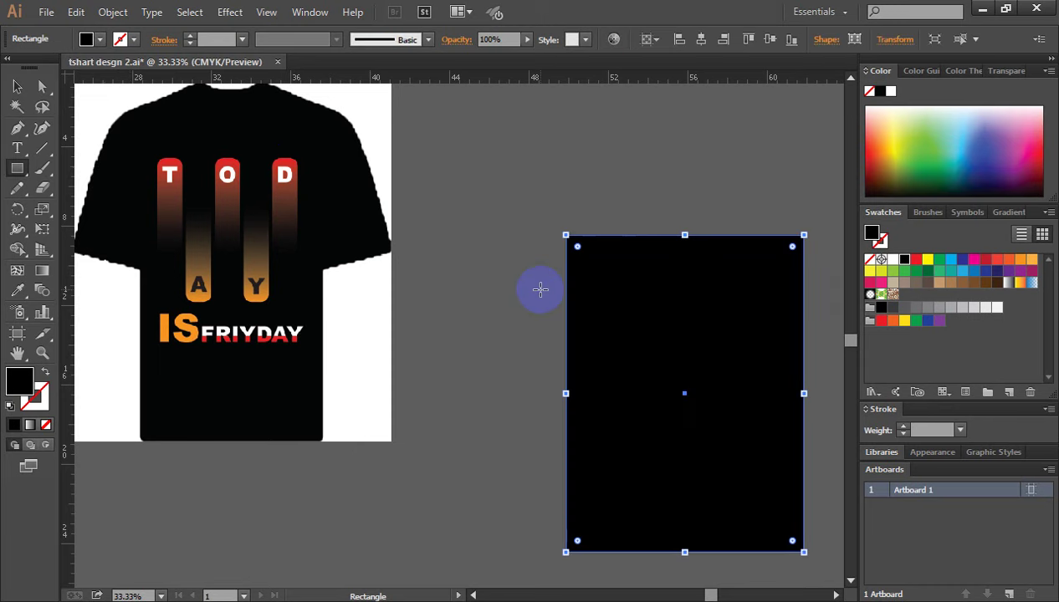
left_click(17, 86)
- Move the black rectangle up beside the shirt and deselect it
left_click_drag(701, 347, 611, 215)
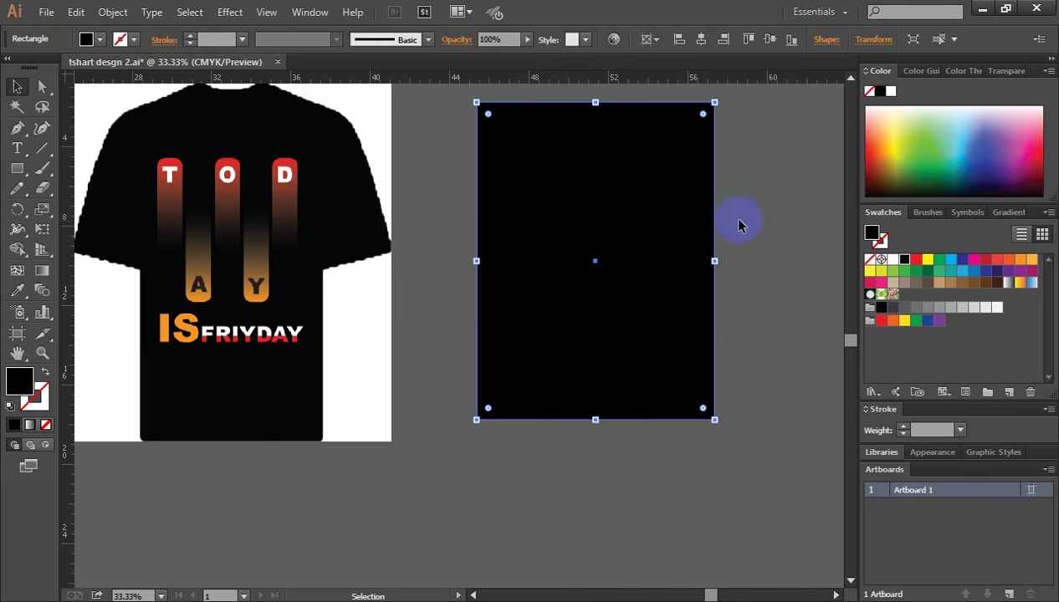
left_click(739, 218)
left_click(606, 234)
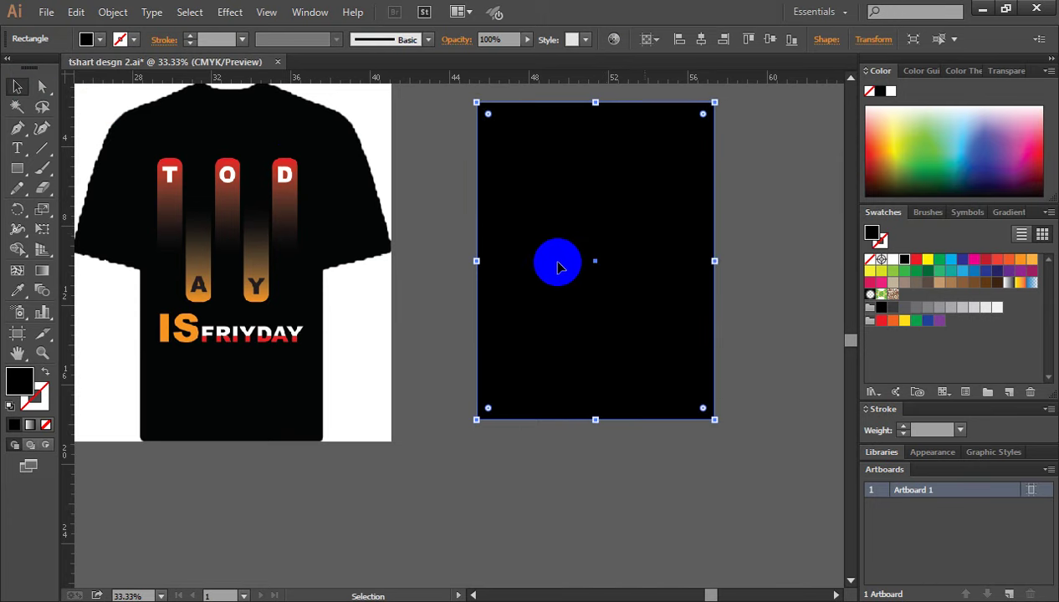
key("a")
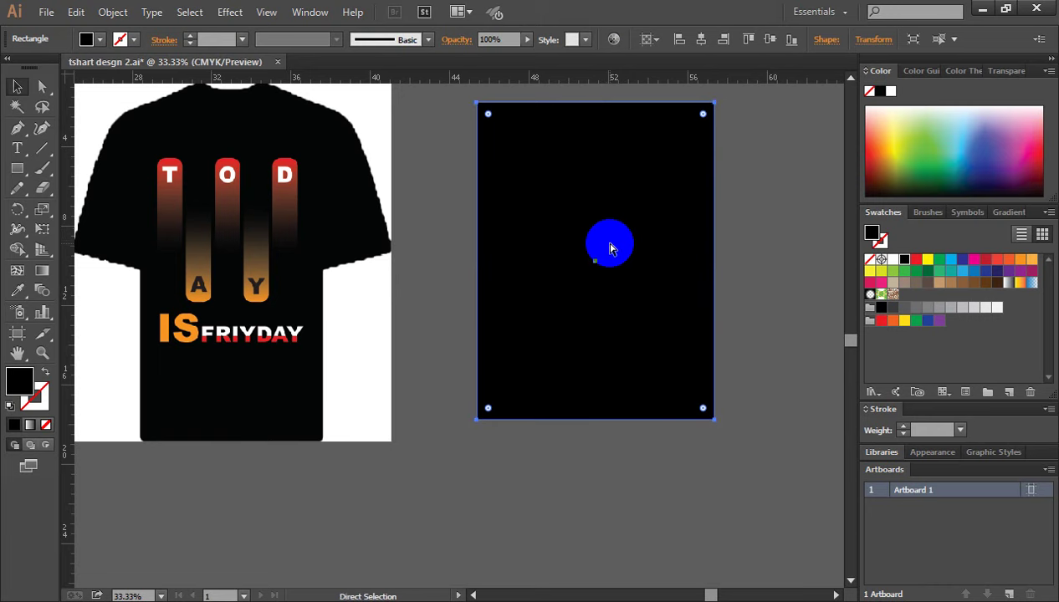
key("ctrl+shift+a")
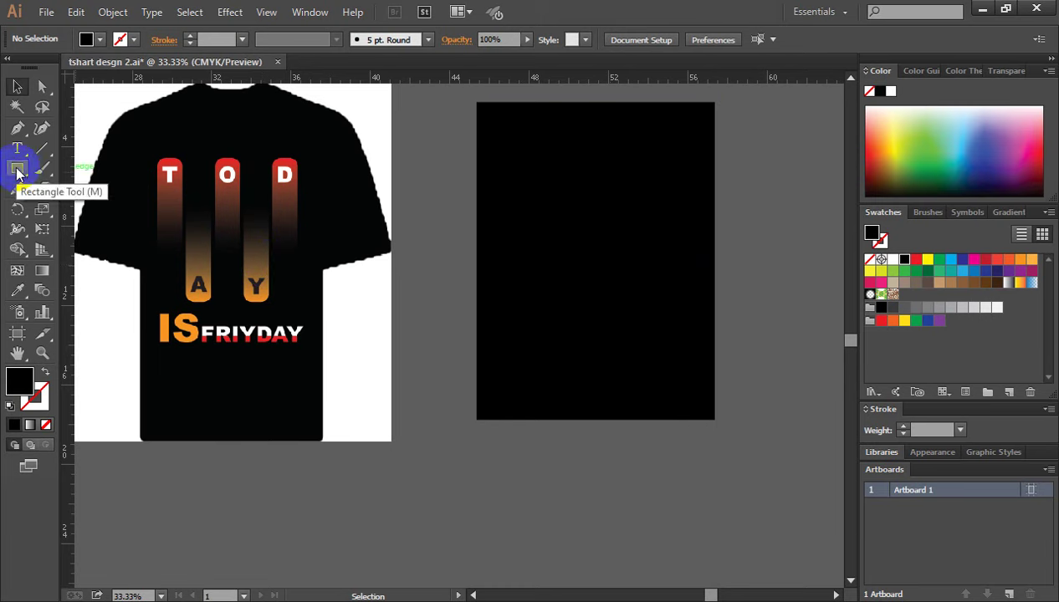
- Draw one tall bar on the black panel and fill it red
left_click_drag(16, 170, 81, 173)
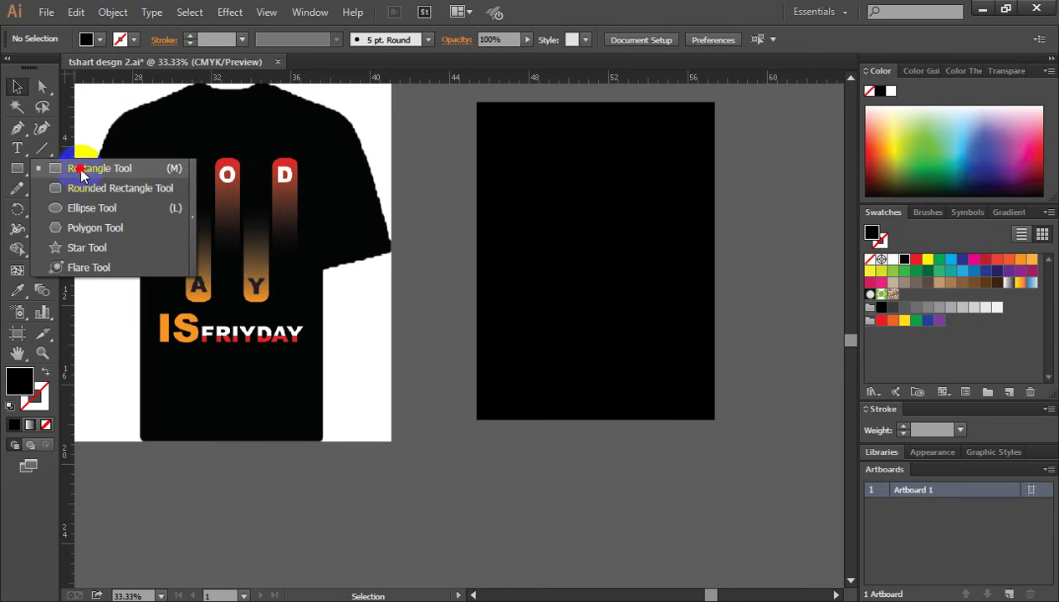
left_click(81, 173)
left_click_drag(508, 177, 540, 358)
left_click(17, 86)
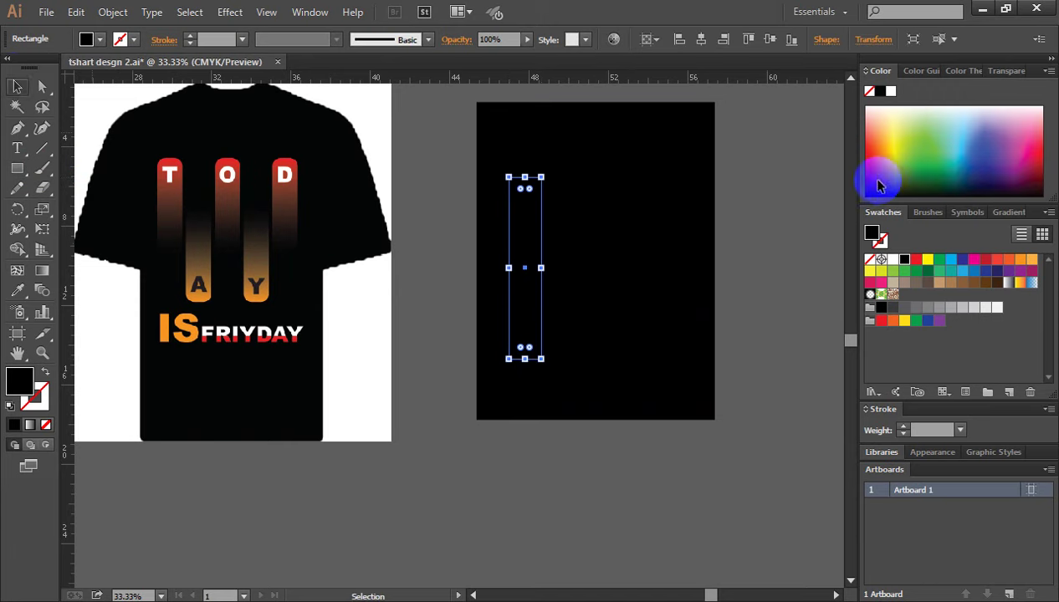
left_click(915, 260)
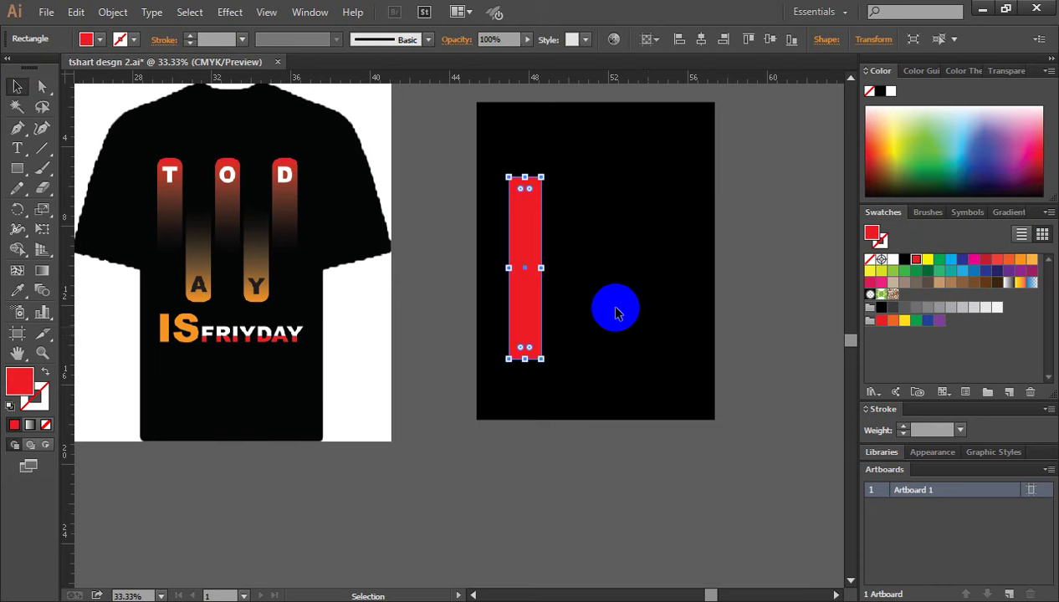
- Copy the red bar to its right and repeat the copy to make five evenly spaced bars
left_click(639, 298)
left_click(525, 297)
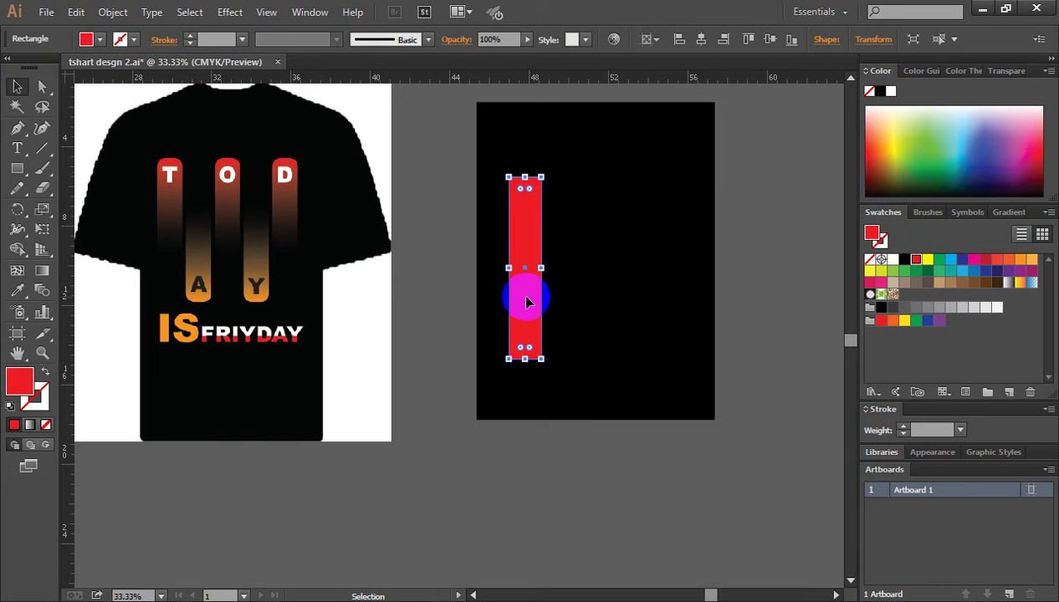
left_click_drag(525, 303, 561, 301)
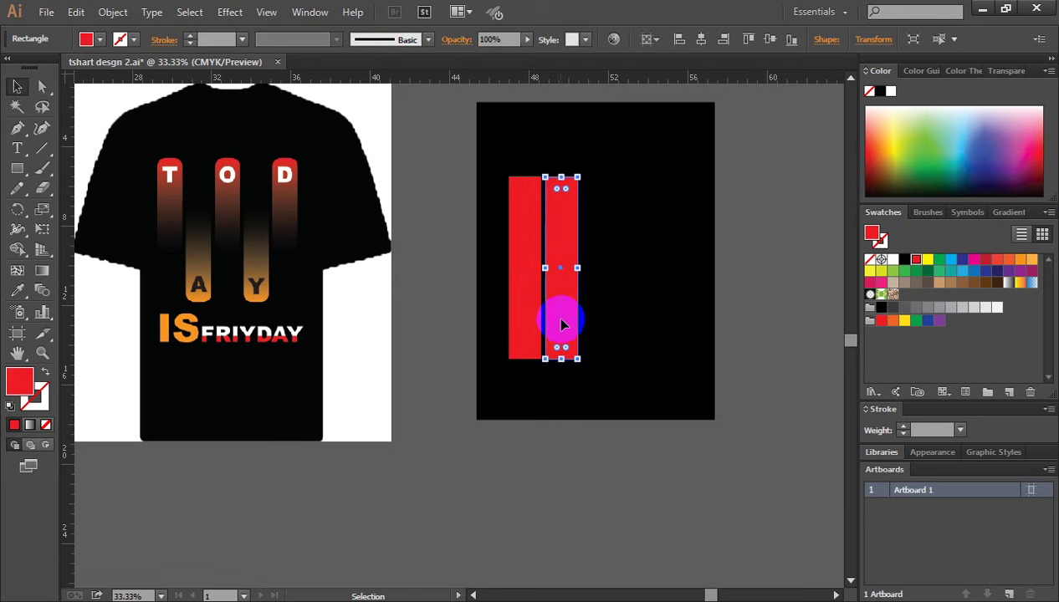
key("a")
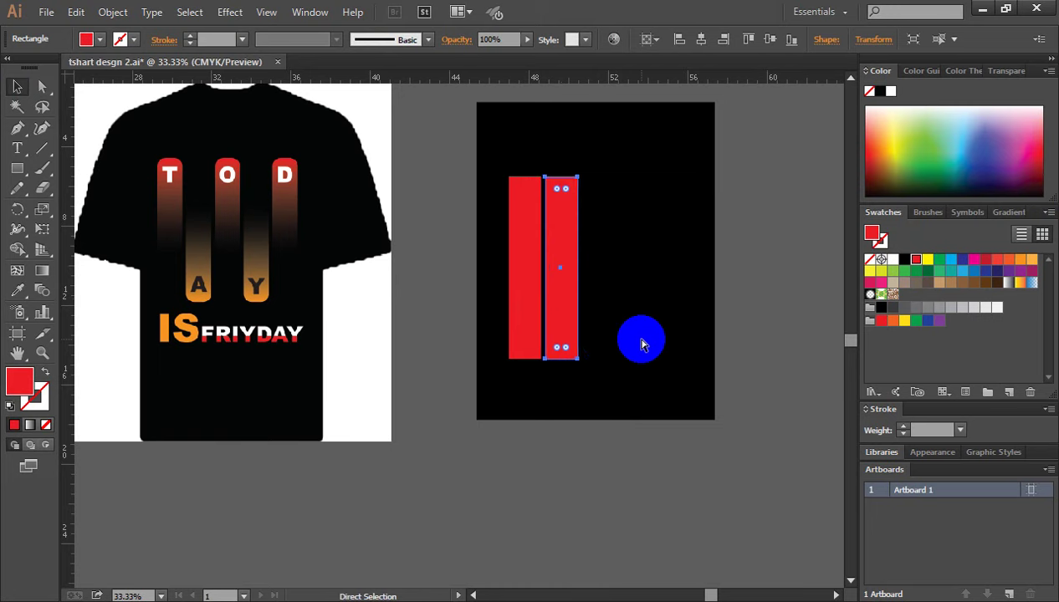
key("ctrl+d")
key("ctrl+d")
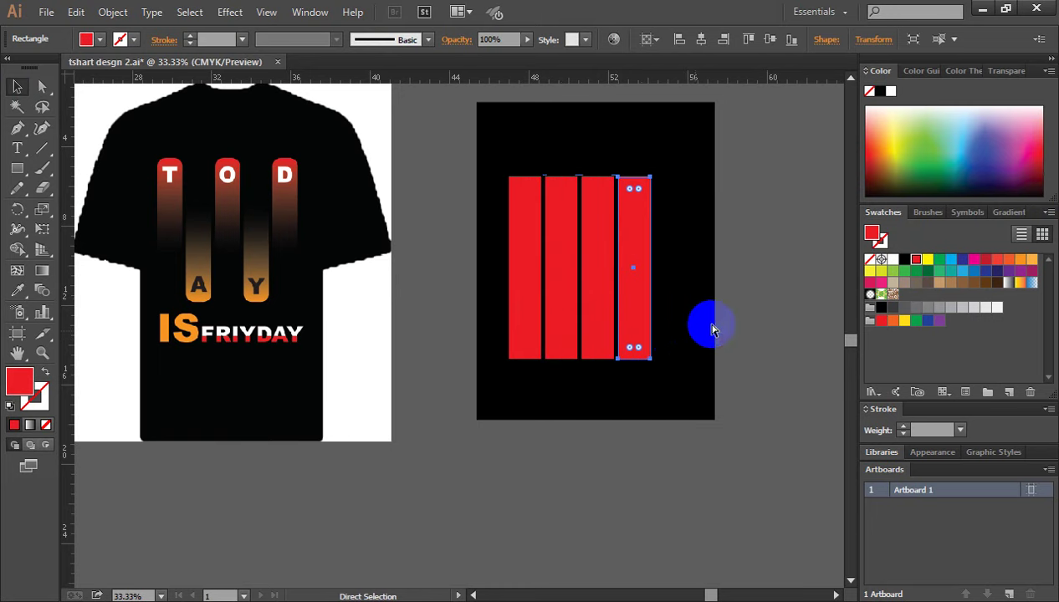
key("ctrl+d")
key("v")
- Shift all five red bars slightly left to centre them on the panel
left_click(614, 198)
left_click_drag(481, 146, 711, 243)
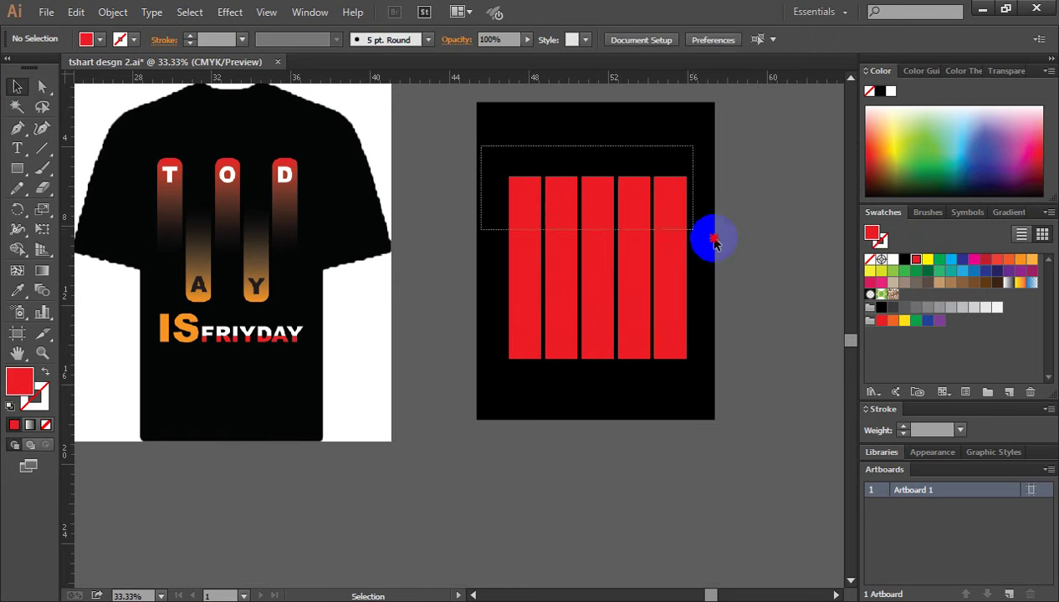
left_click_drag(603, 244, 593, 245)
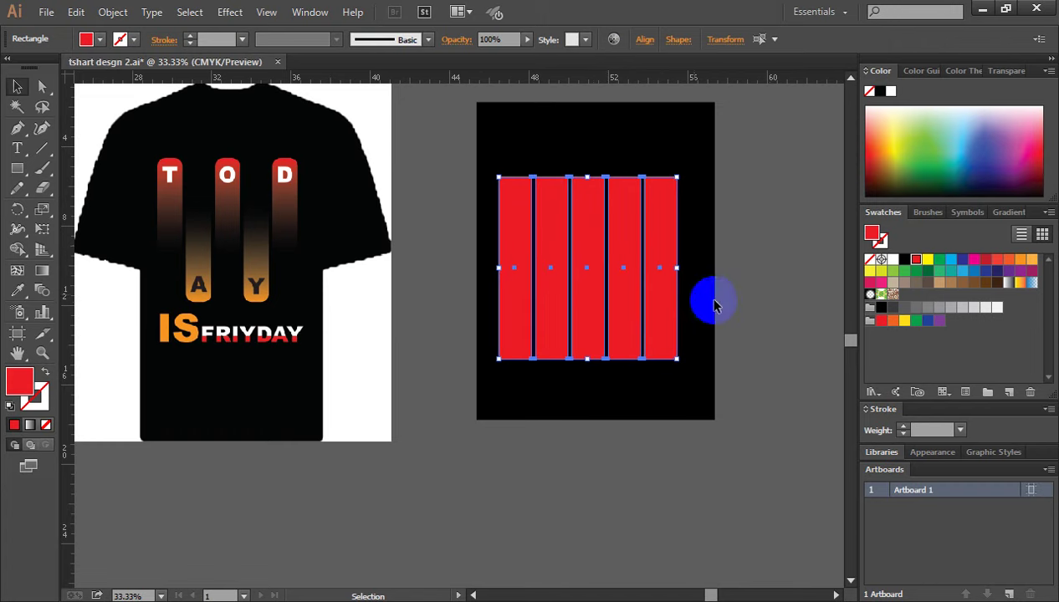
left_click(758, 285)
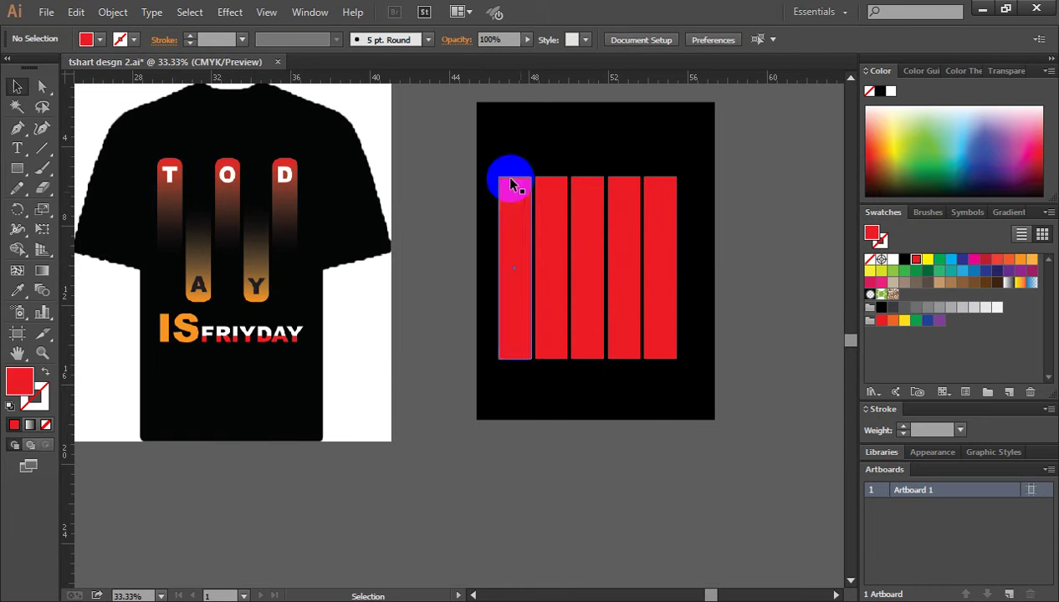
- Stretch the five red bars downward to make them taller
mouse_move(491, 155)
left_mouse_down()
mouse_move(658, 289)
mouse_move(626, 236)
mouse_move(625, 193)
left_mouse_up()
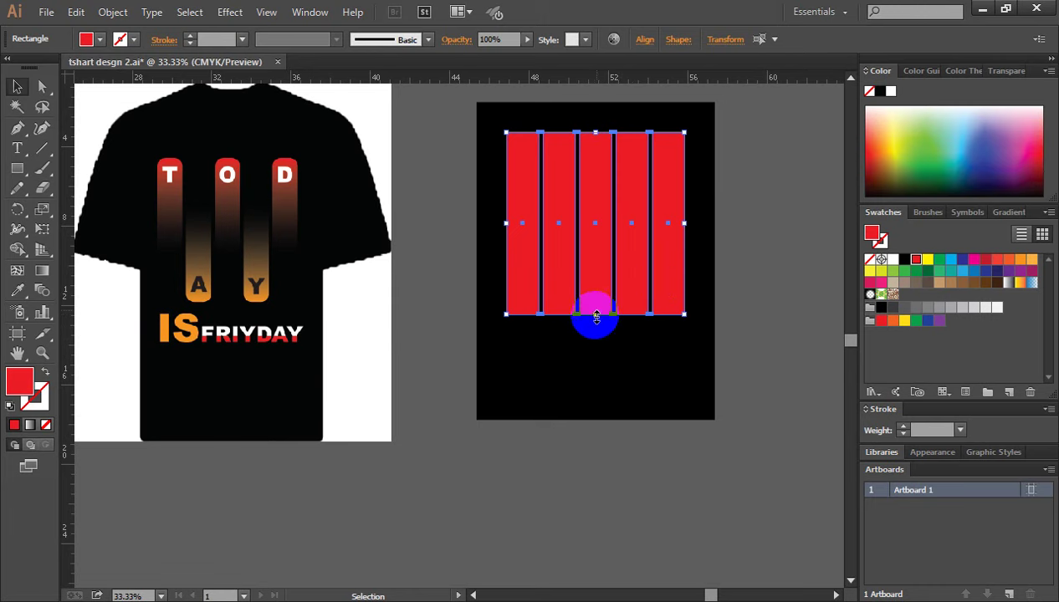
left_click_drag(595, 317, 594, 333)
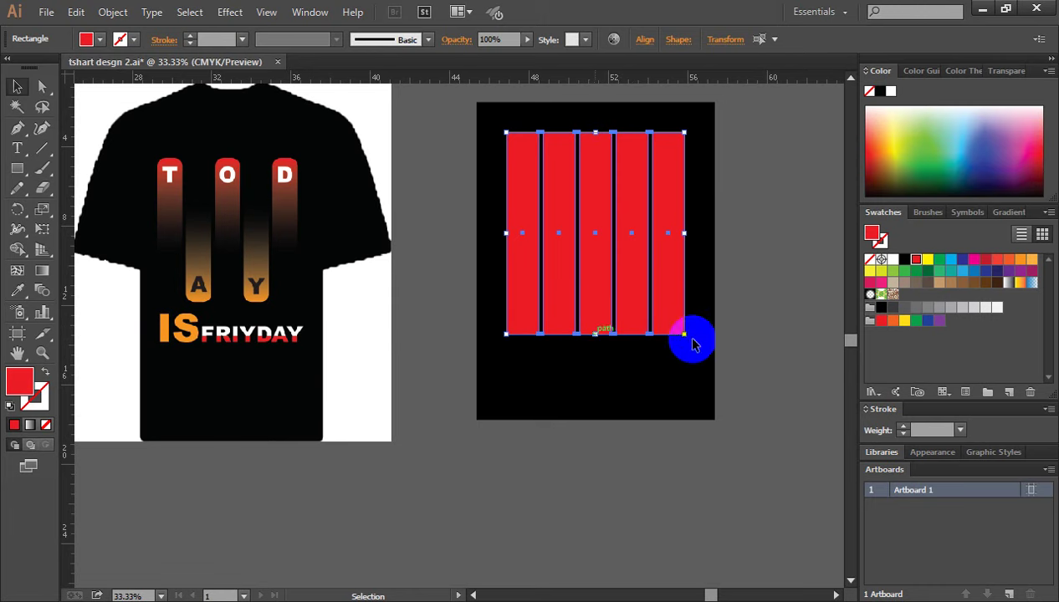
left_click(761, 299)
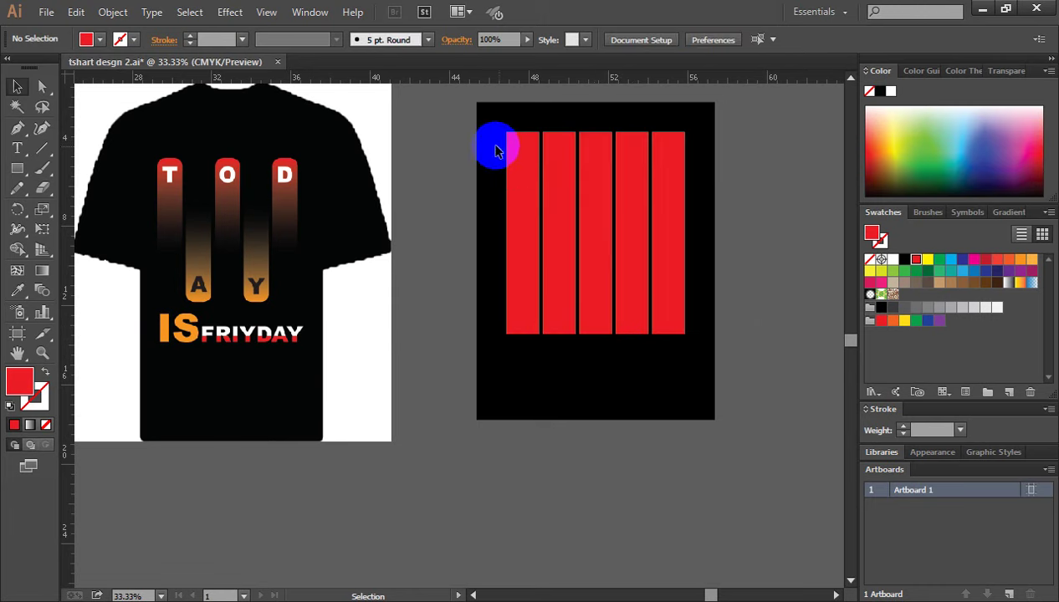
- Round all five bars' corners to 0.59 in using the live corner widget
left_click_drag(493, 147, 696, 249)
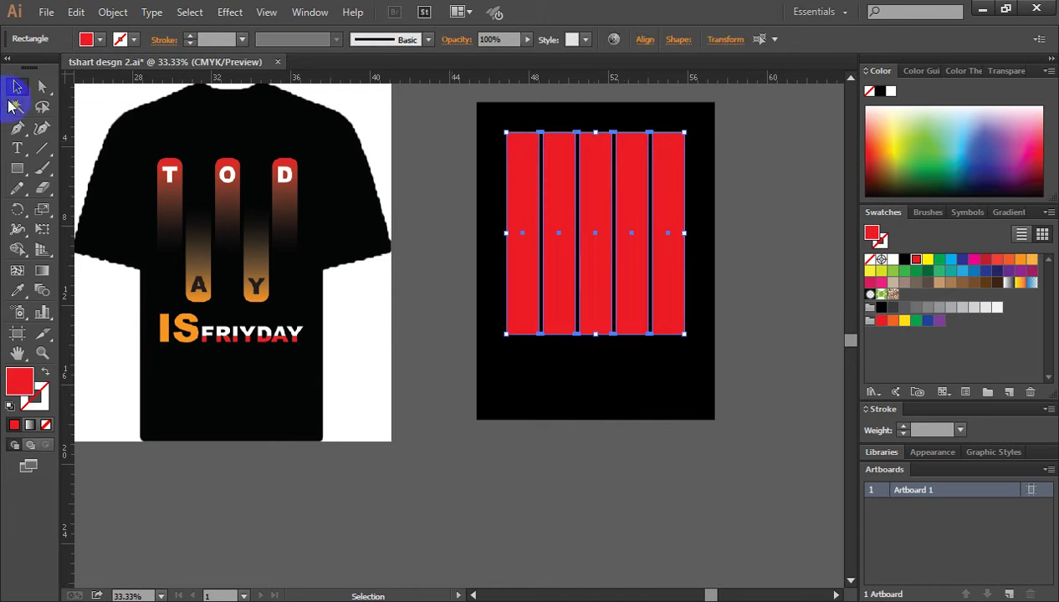
left_click(44, 87)
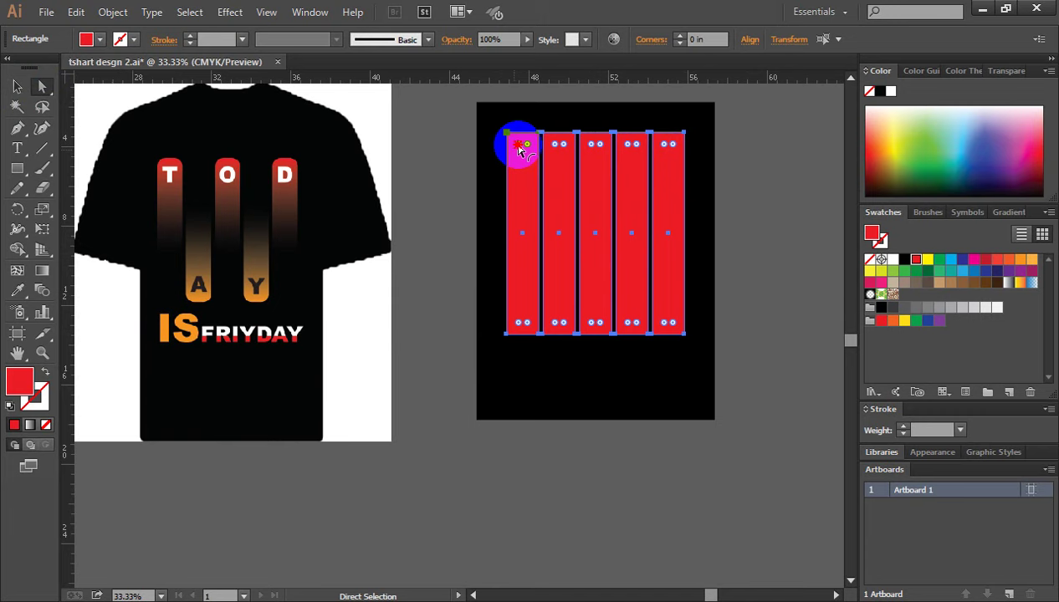
left_click_drag(519, 147, 518, 149)
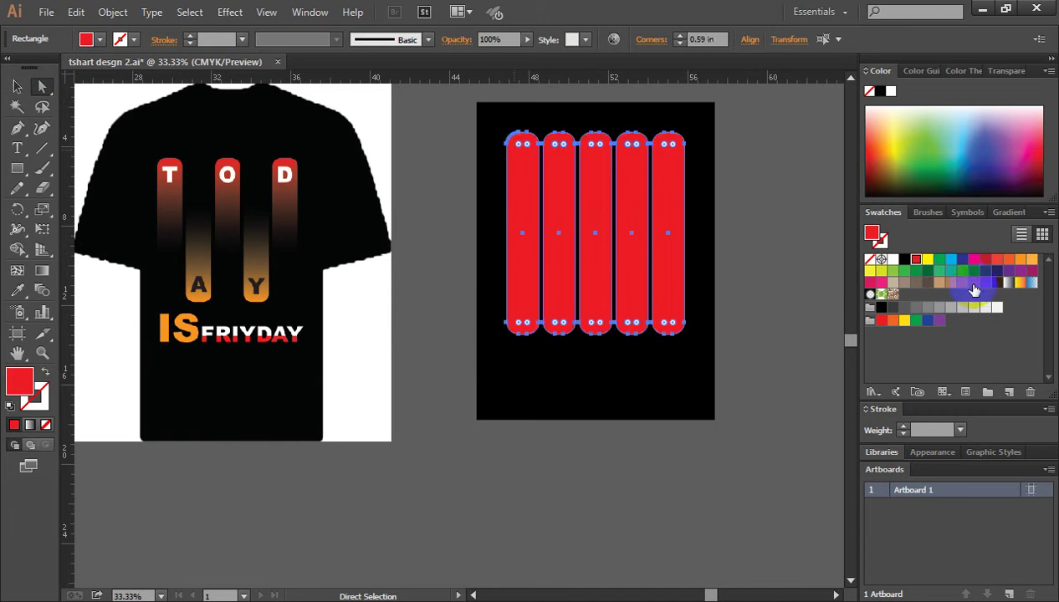
left_click(799, 239)
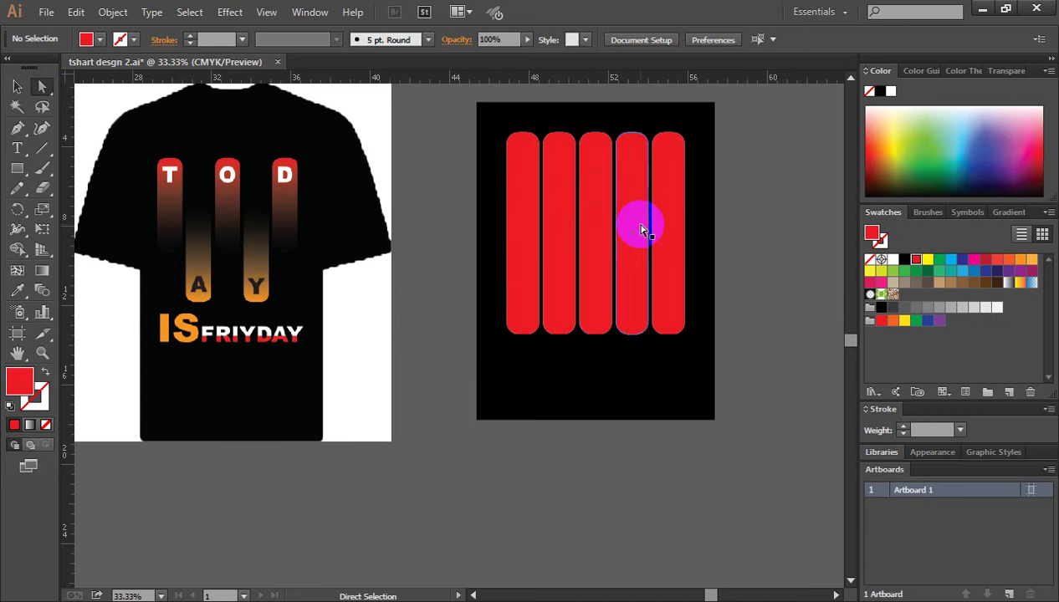
left_click(17, 87)
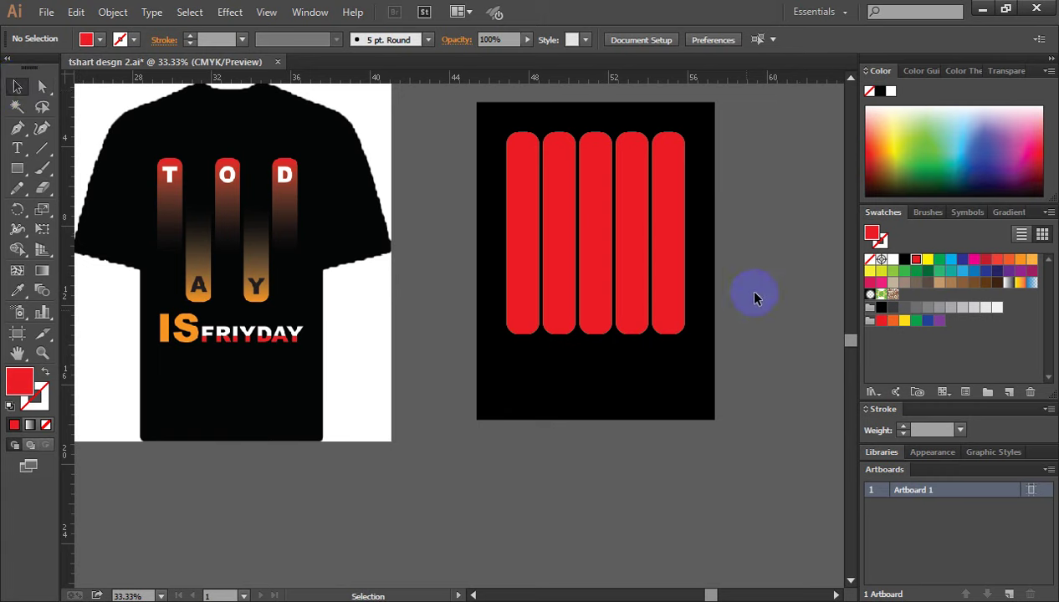
- Give the leftmost bar a gradient fill with a red start stop
left_click(524, 187)
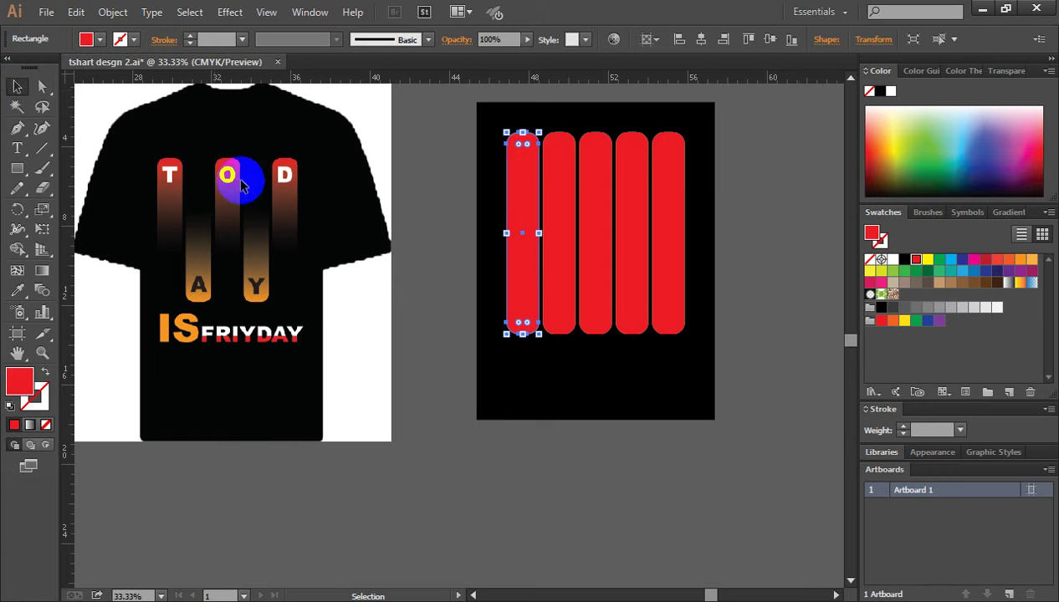
left_click(527, 190)
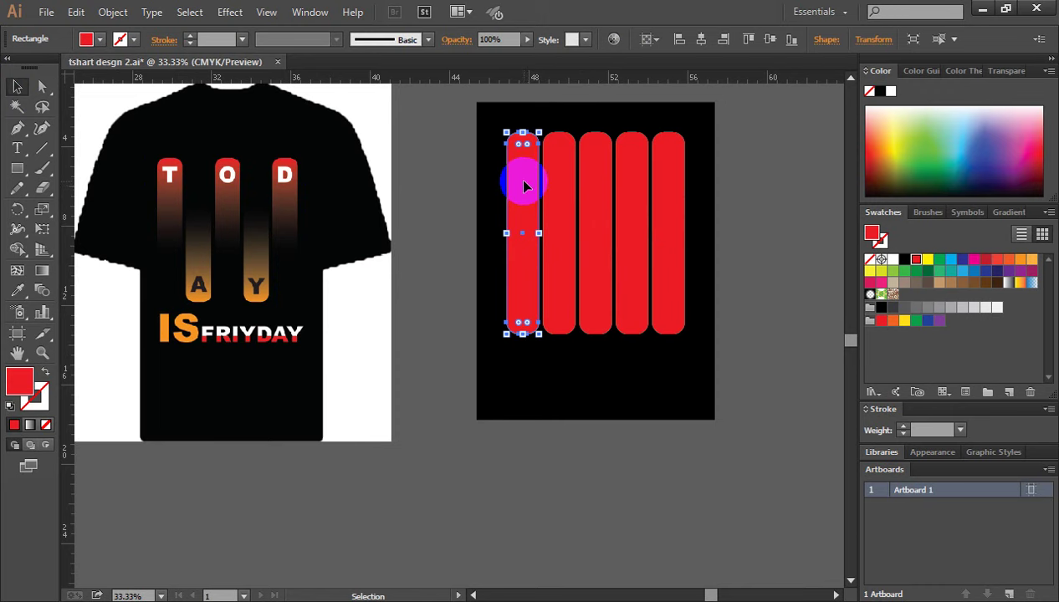
left_click(1009, 213)
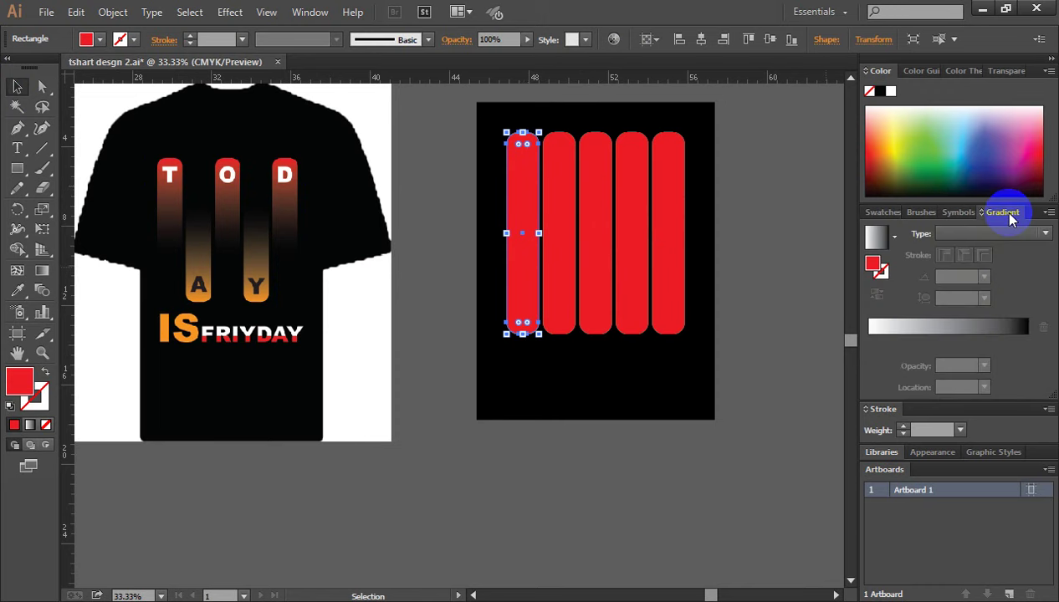
left_click(875, 241)
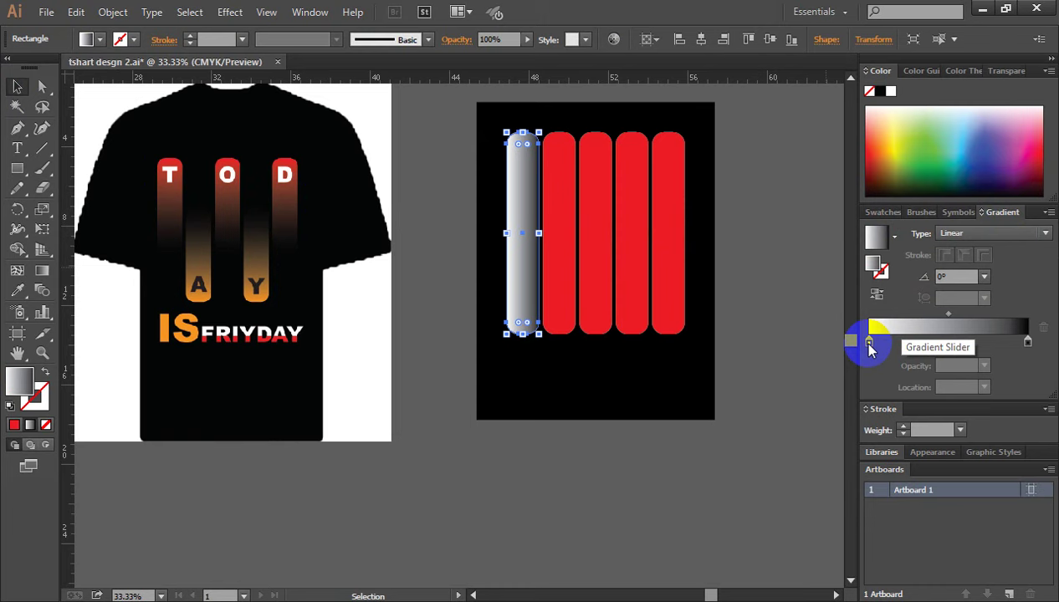
double_click(870, 345)
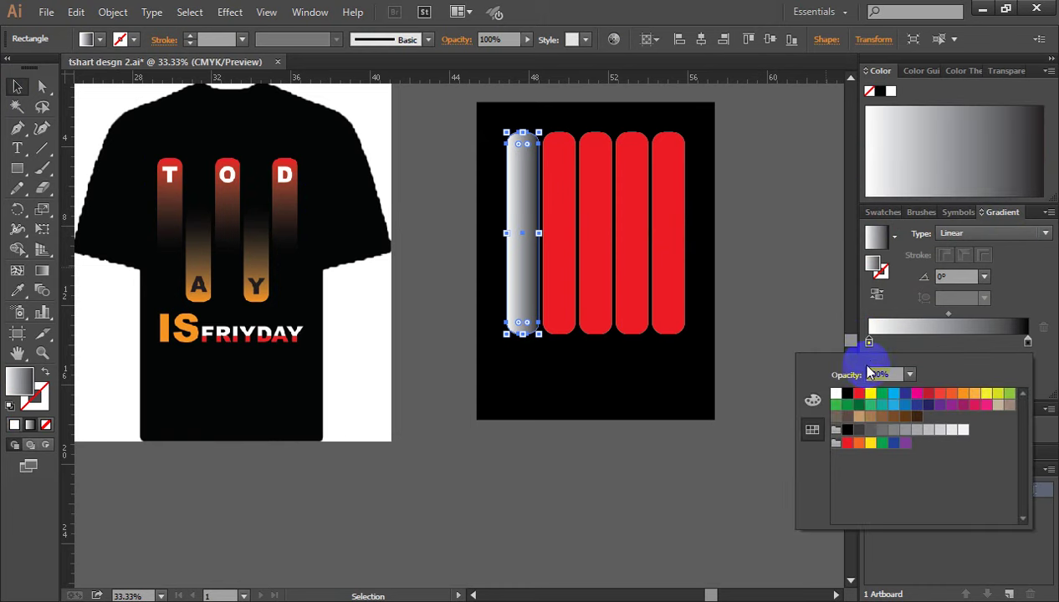
left_click(856, 397)
left_click(868, 343)
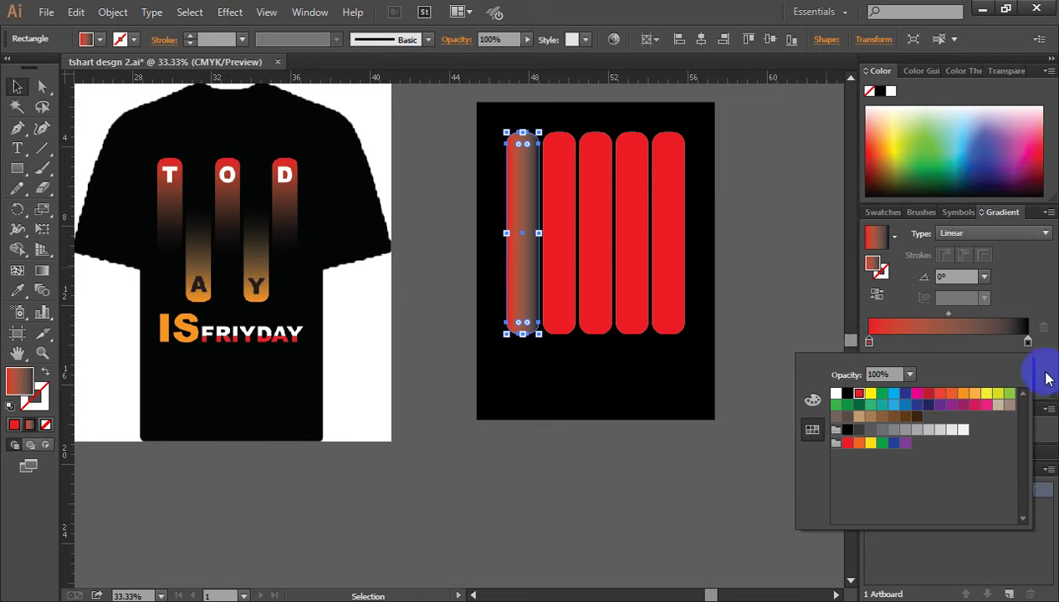
- Set the gradient's end stop to 0% opacity at 70% location
left_click(1028, 343)
left_click(1028, 343)
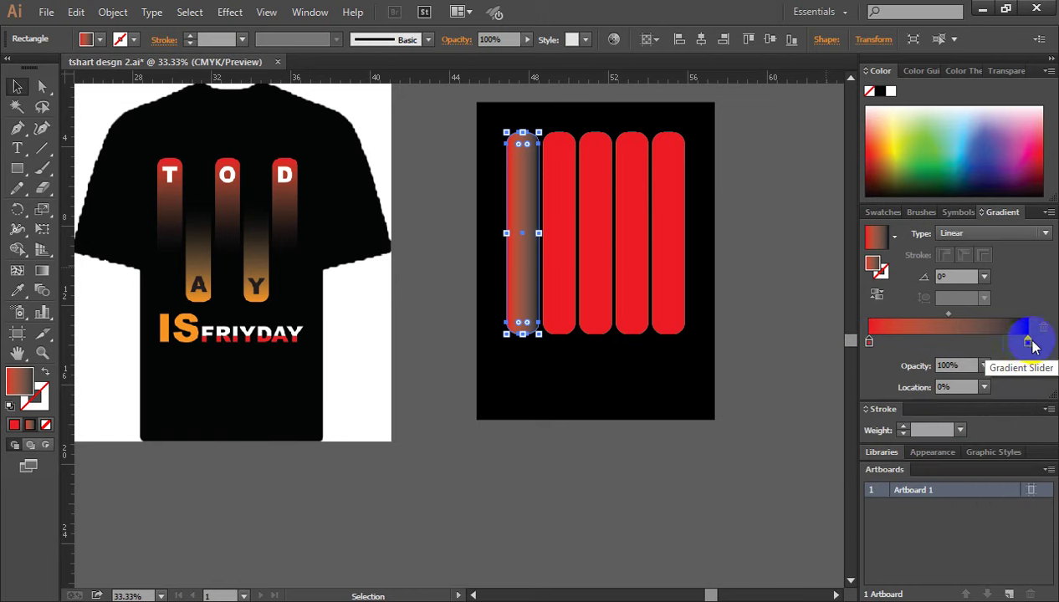
left_click(1028, 343)
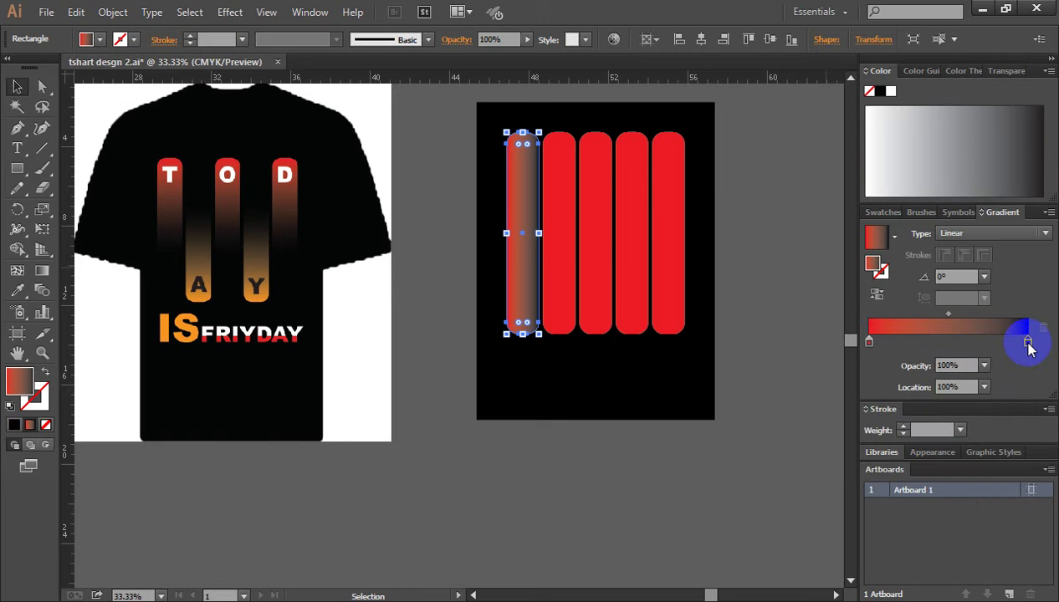
left_click(983, 365)
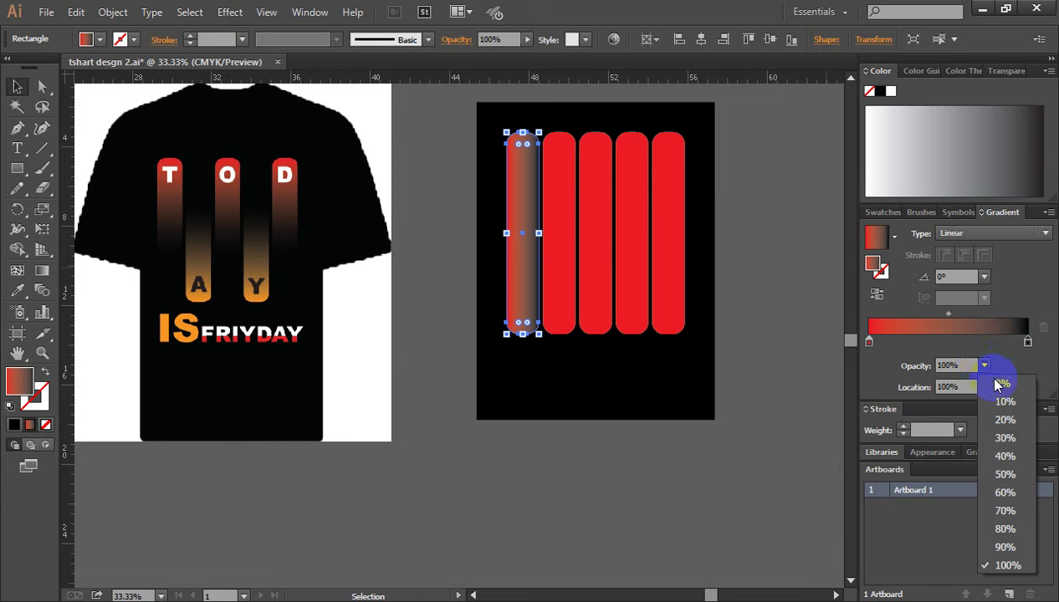
left_click(1002, 383)
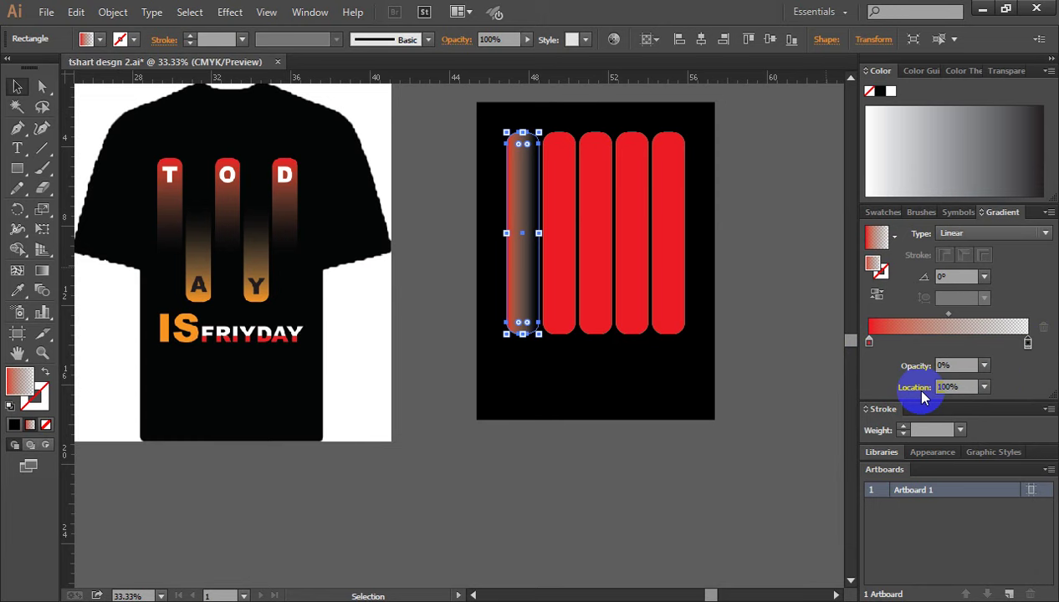
left_click(985, 388)
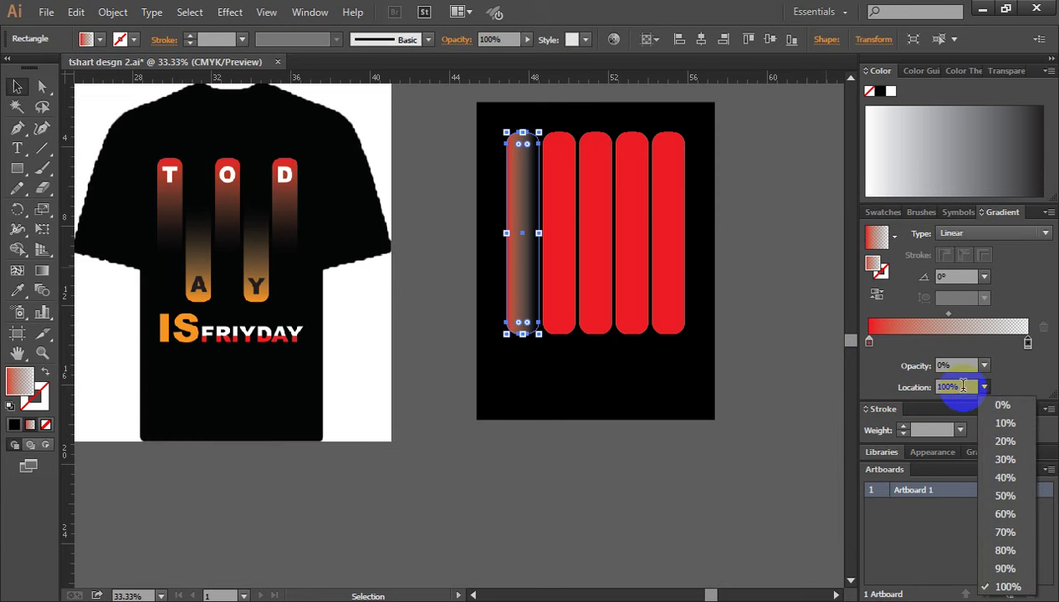
left_click(962, 385)
type("70")
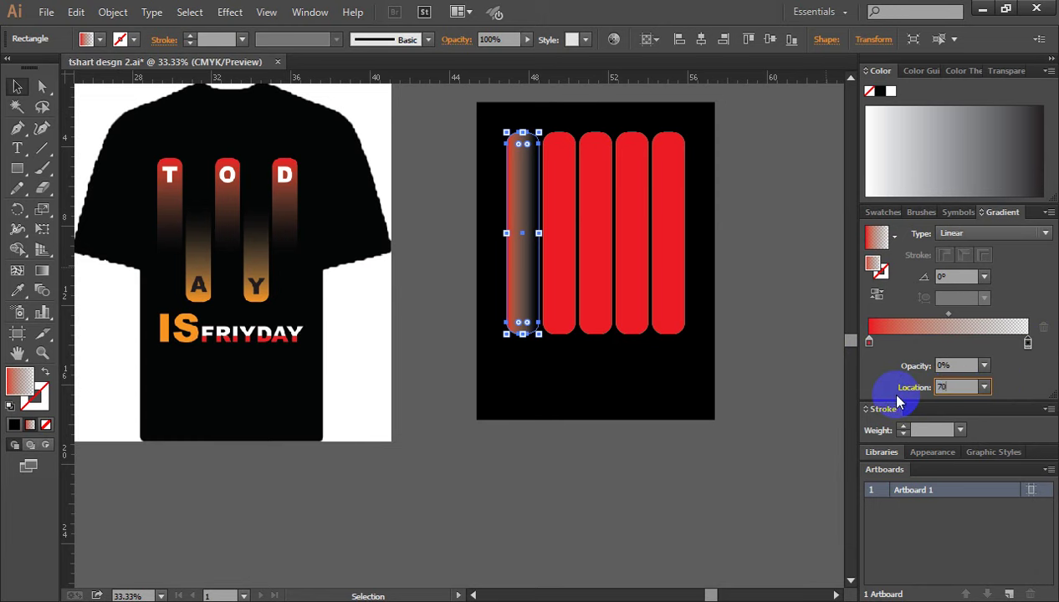
key("Return")
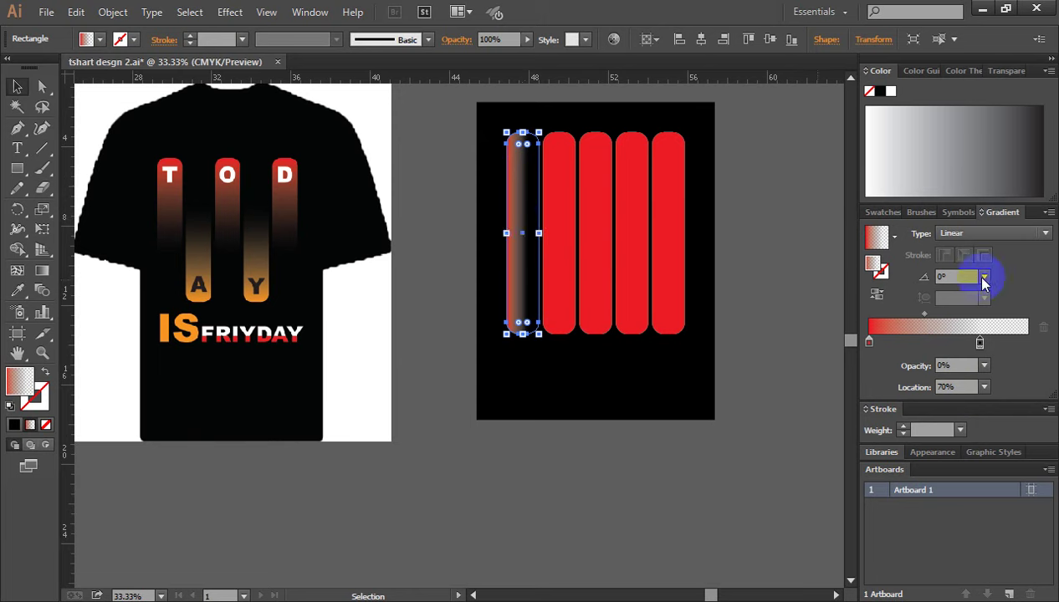
- Set the gradient angle to -90° so it fades downward
left_click(985, 279)
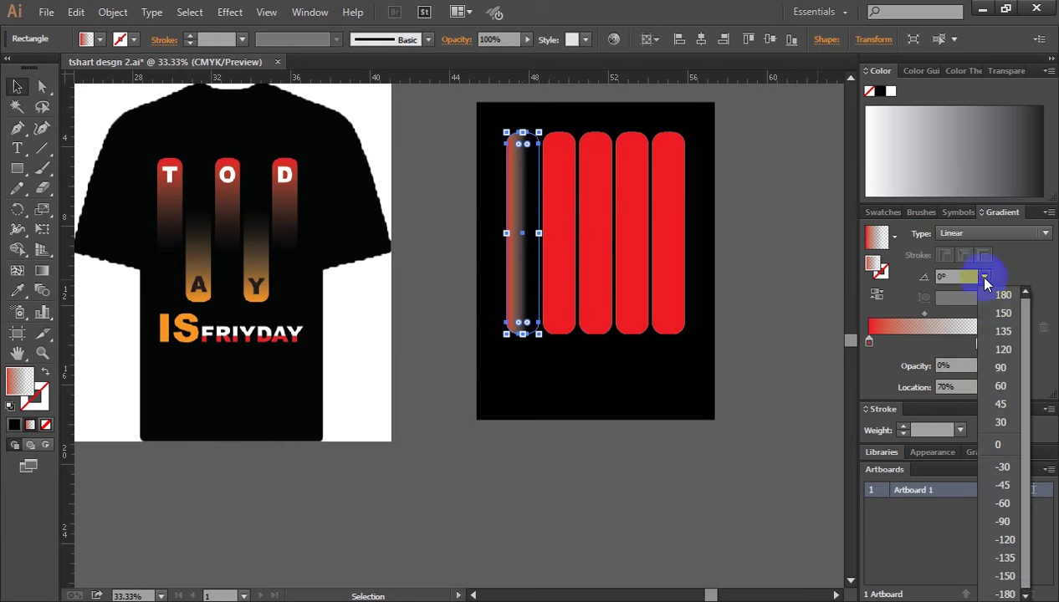
left_click(1003, 521)
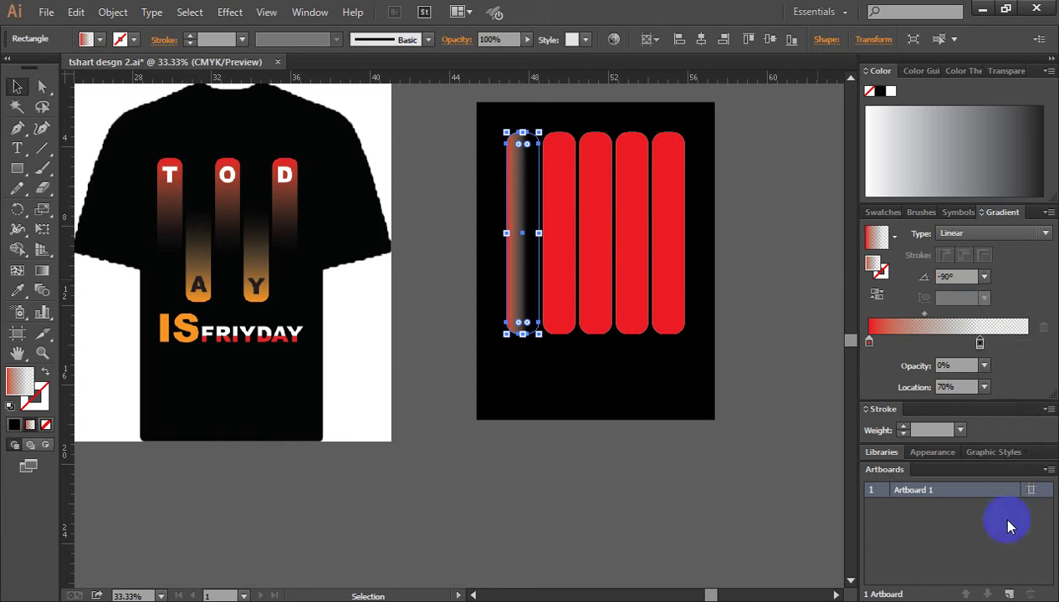
left_click(766, 223)
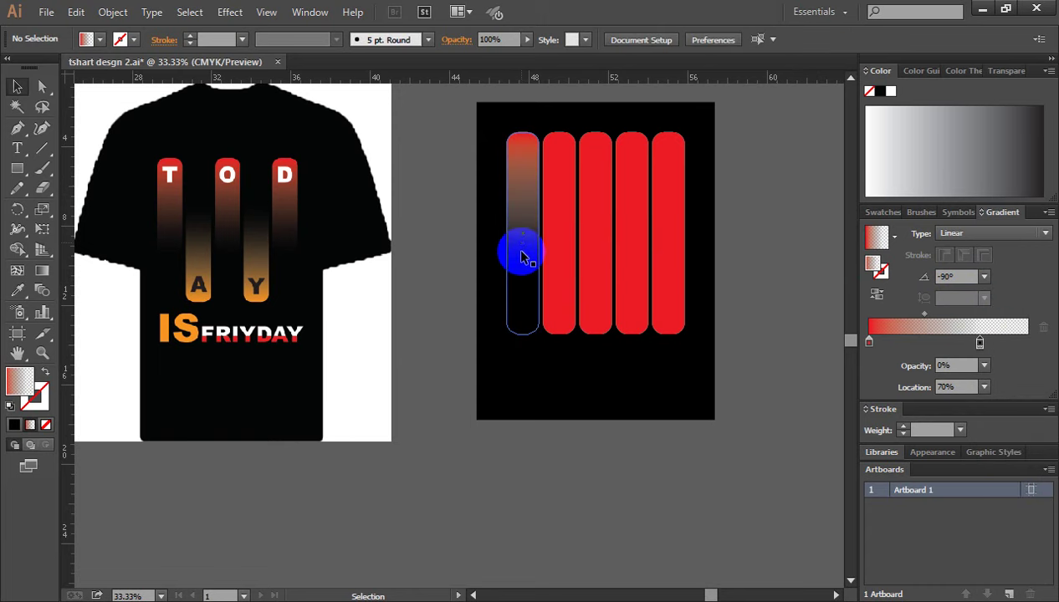
- Eyedropper the first bar's gradient onto the middle bar and set its angle to -90°
mouse_move(520, 255)
left_mouse_down()
mouse_move(525, 306)
mouse_move(520, 151)
left_mouse_up()
left_click(521, 150)
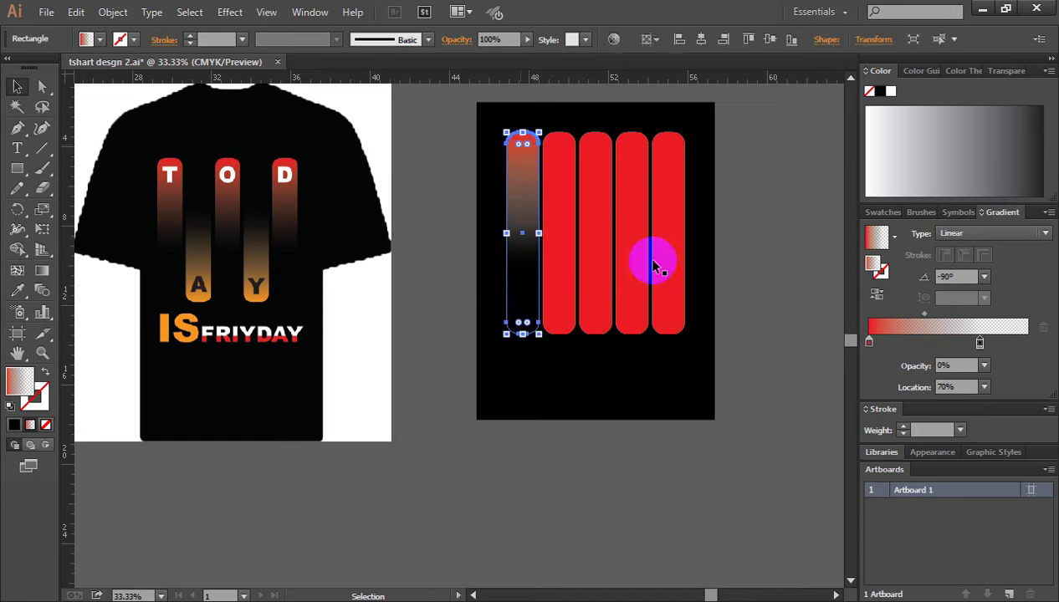
left_click(771, 282)
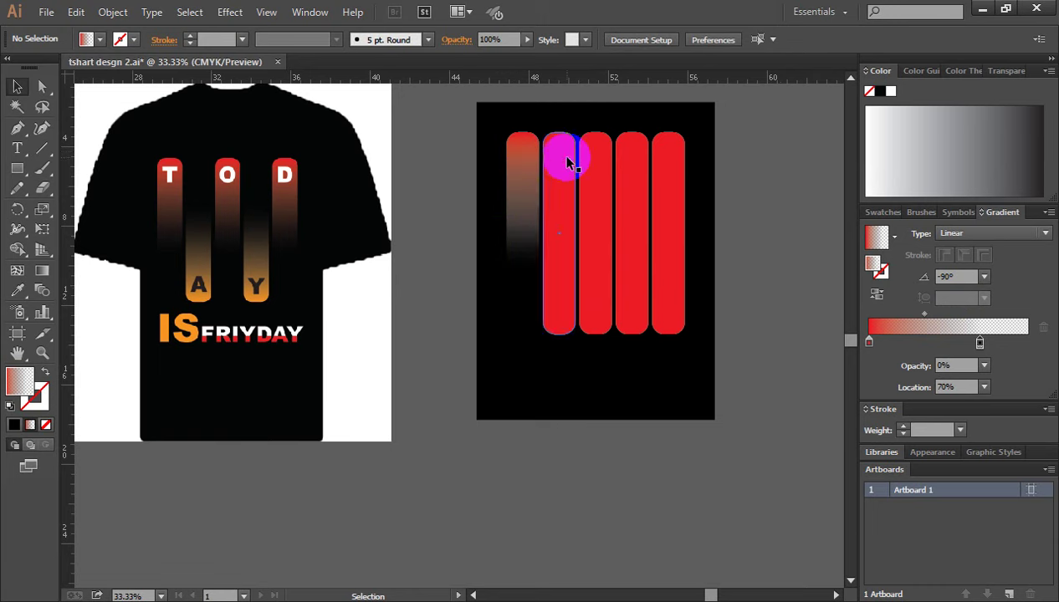
left_click(596, 156)
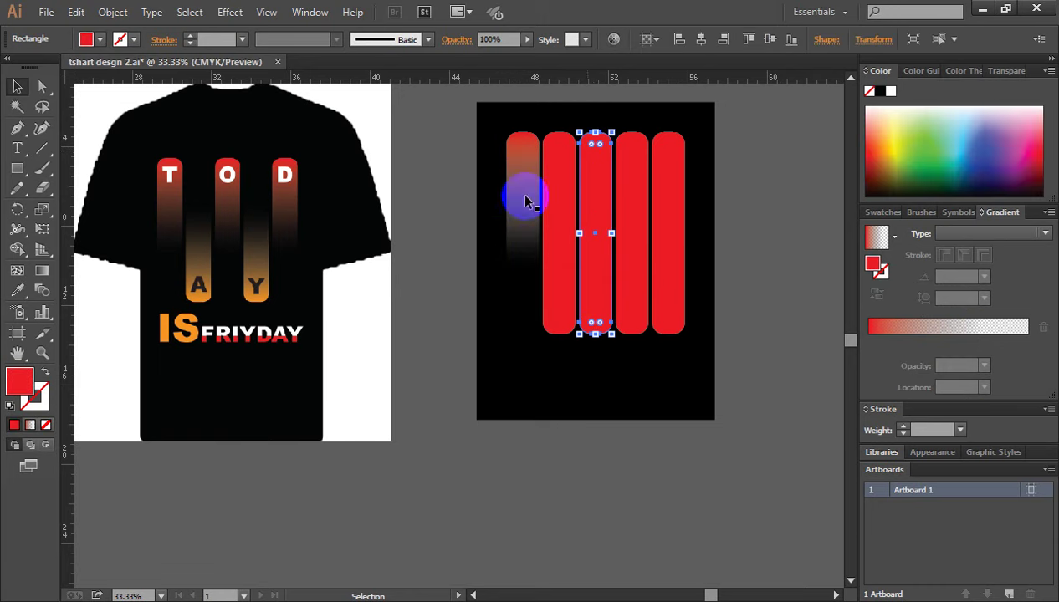
left_click(19, 291)
left_click(522, 149)
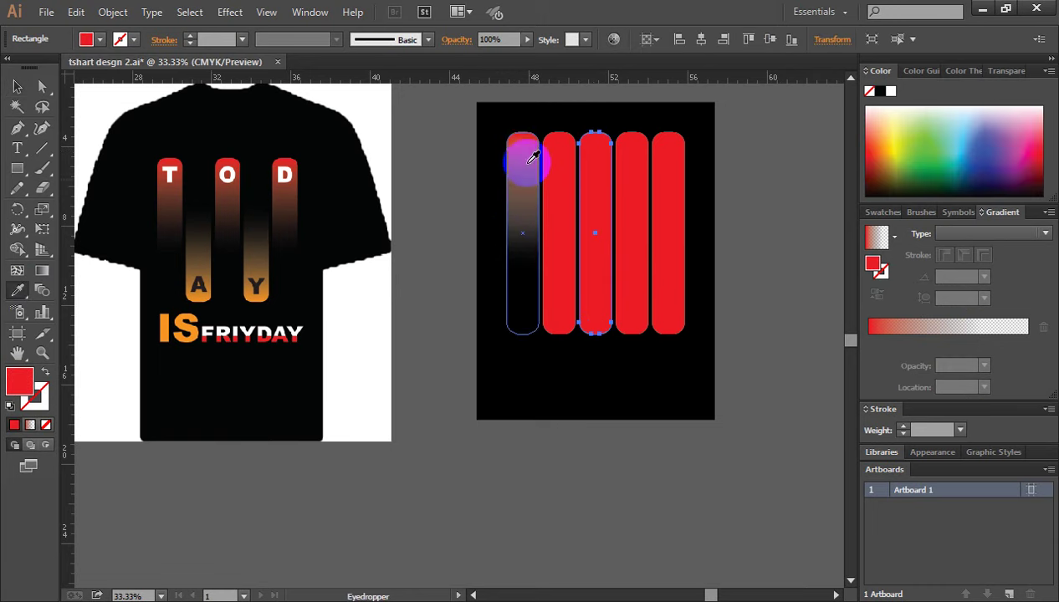
left_click(16, 86)
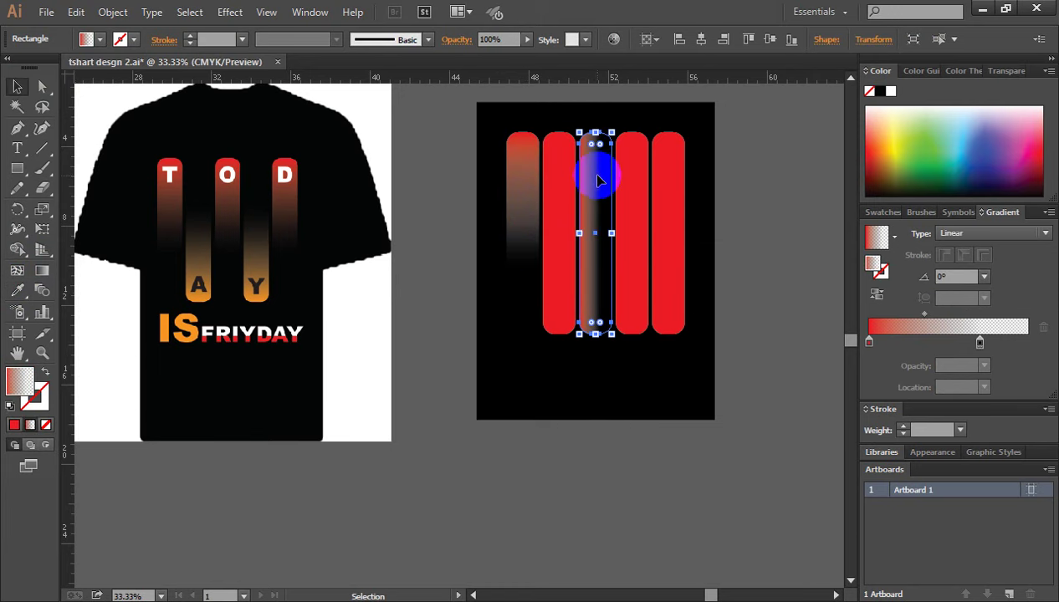
left_click(986, 278)
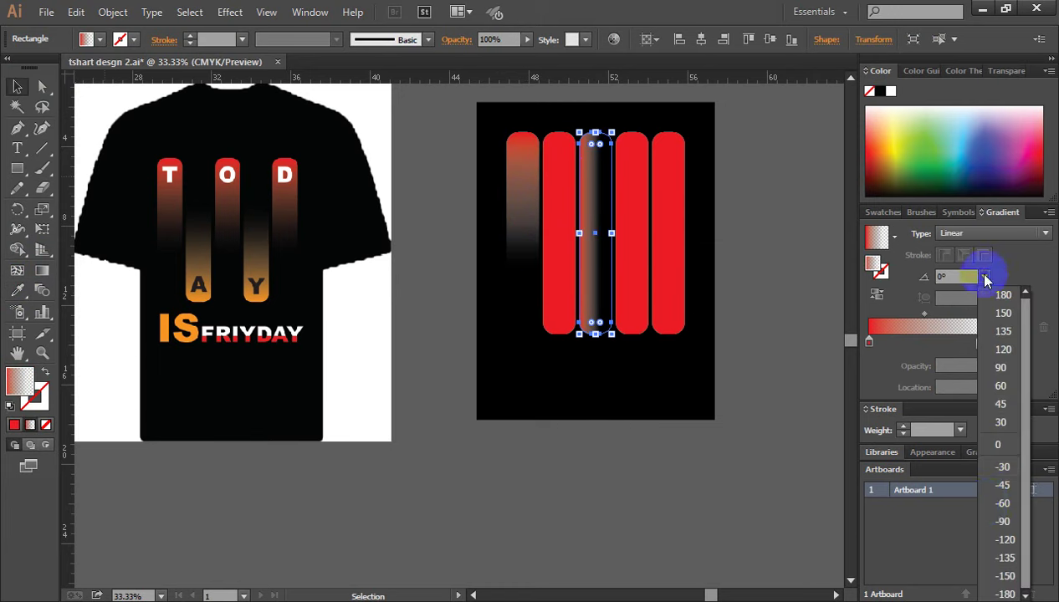
left_click(980, 520)
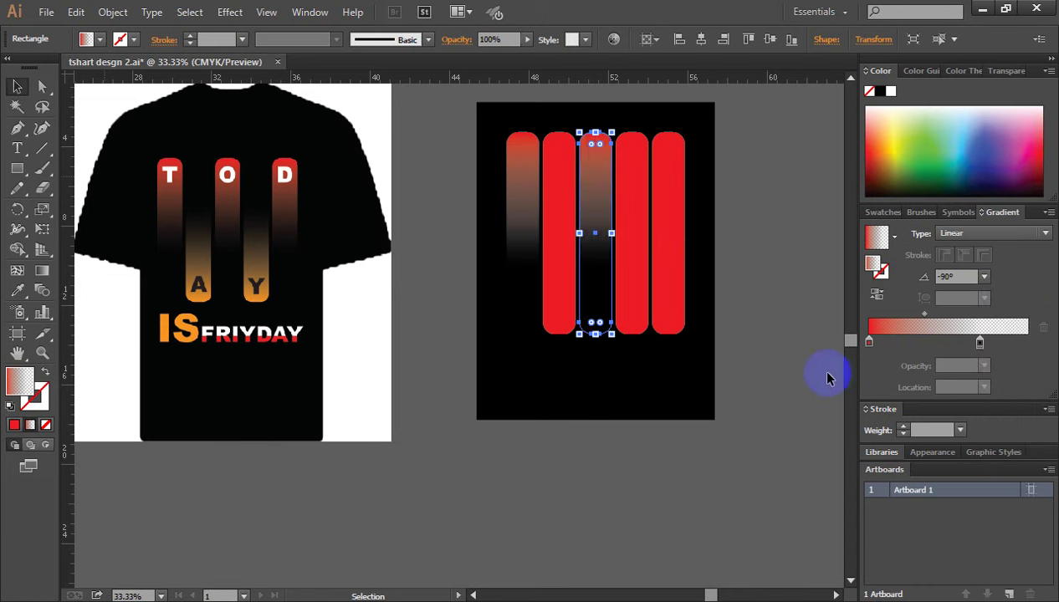
left_click(811, 315)
- Eyedropper the same gradient onto the rightmost bar and set its angle to -90°
left_click(632, 157)
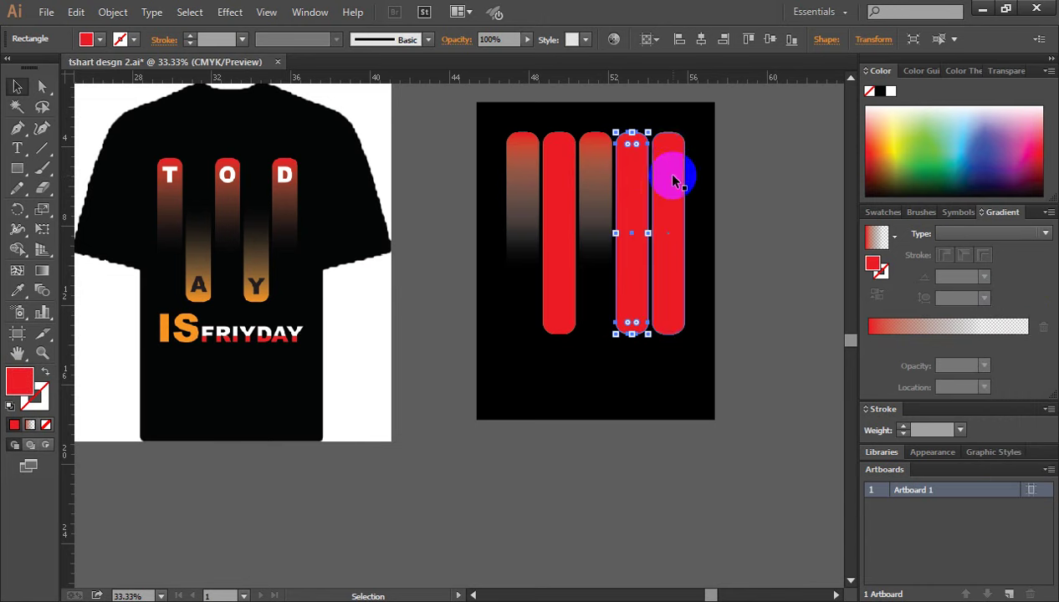
left_click(674, 181)
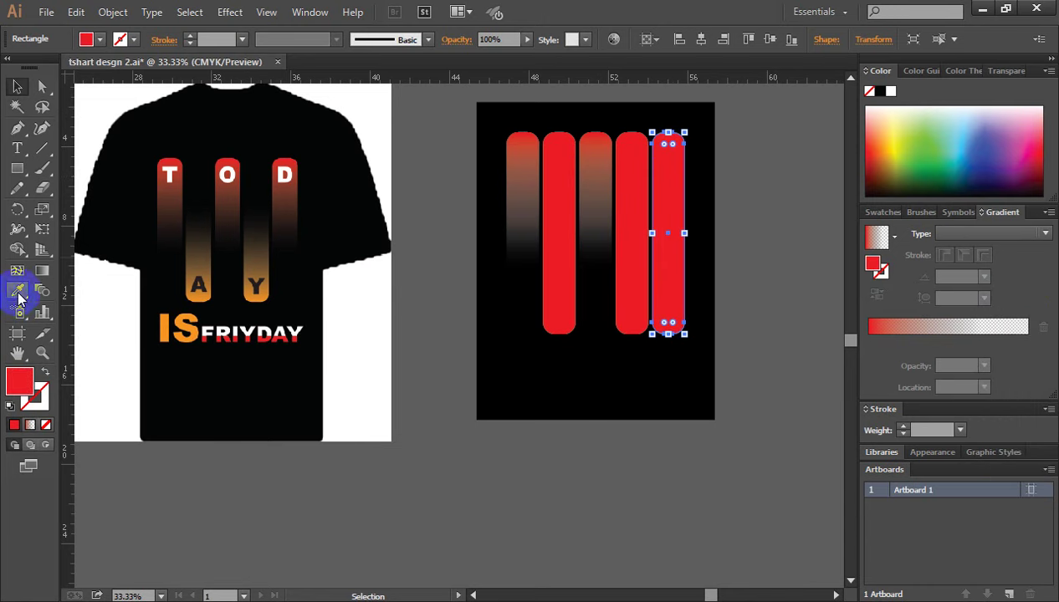
left_click(513, 151)
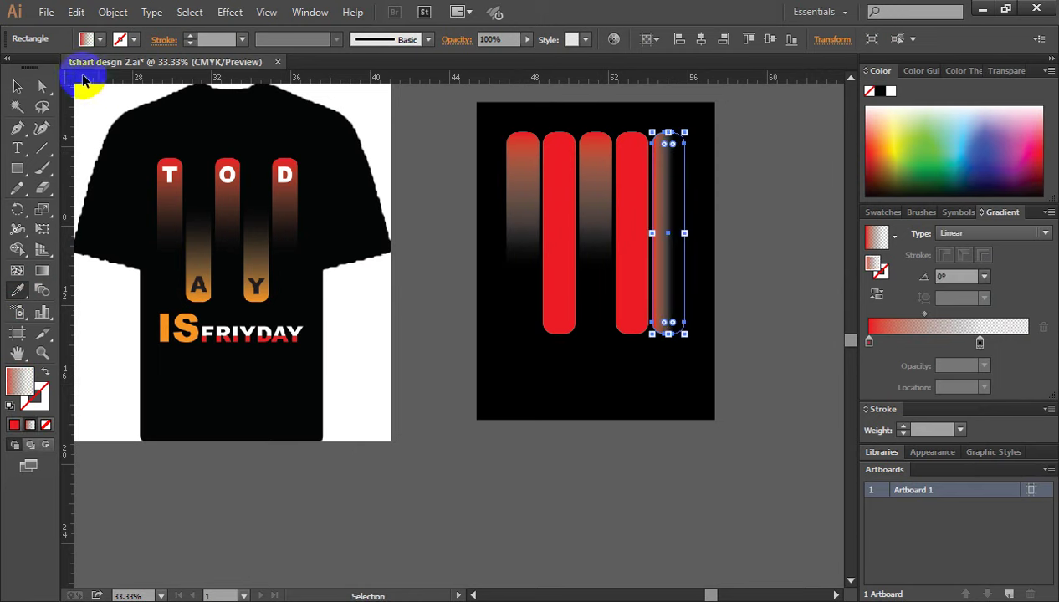
left_click(17, 86)
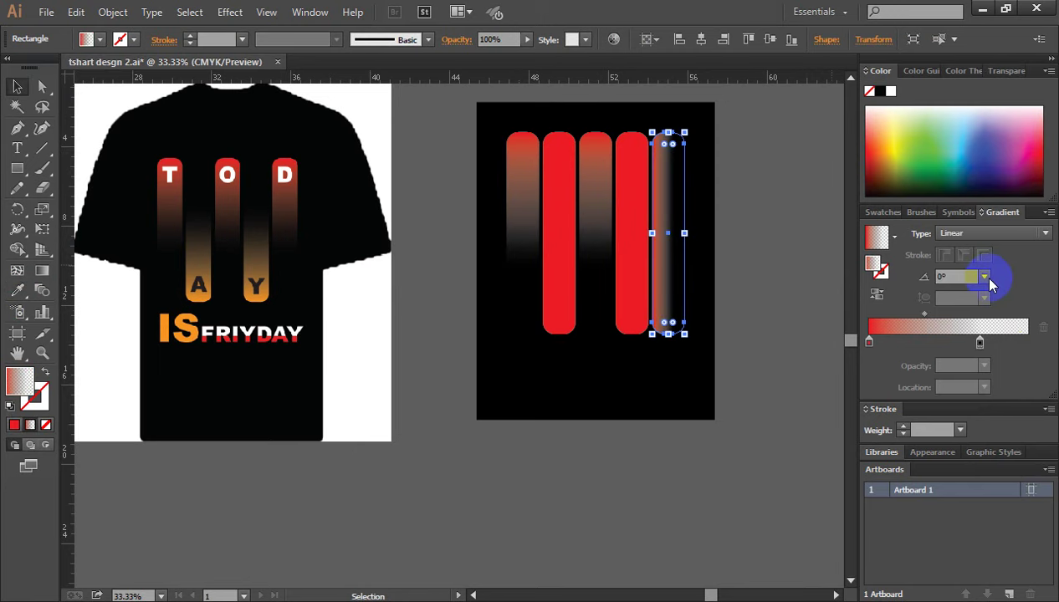
left_click(984, 277)
left_click(1004, 523)
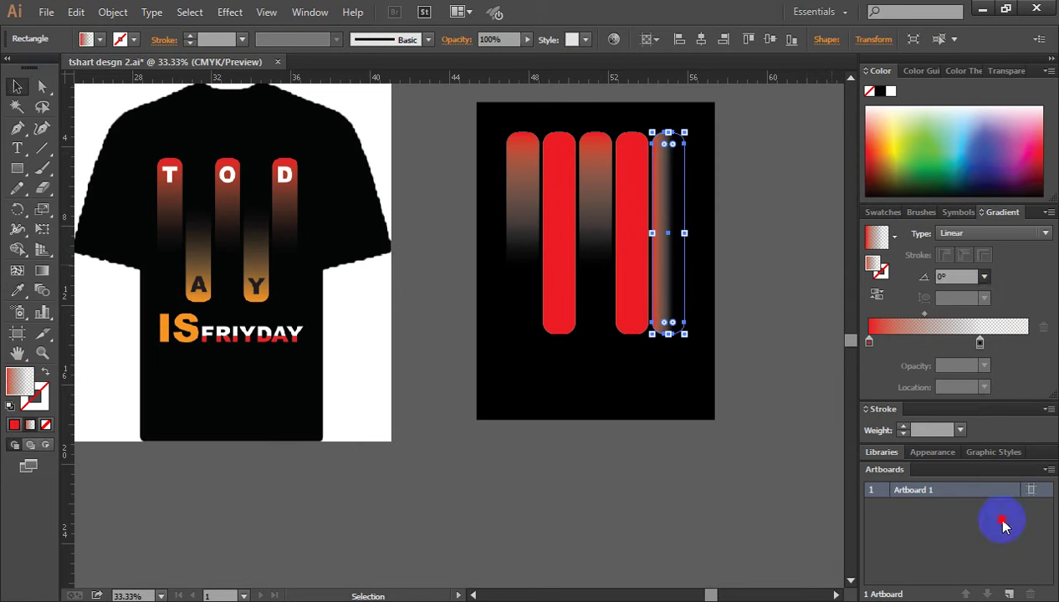
left_click(798, 284)
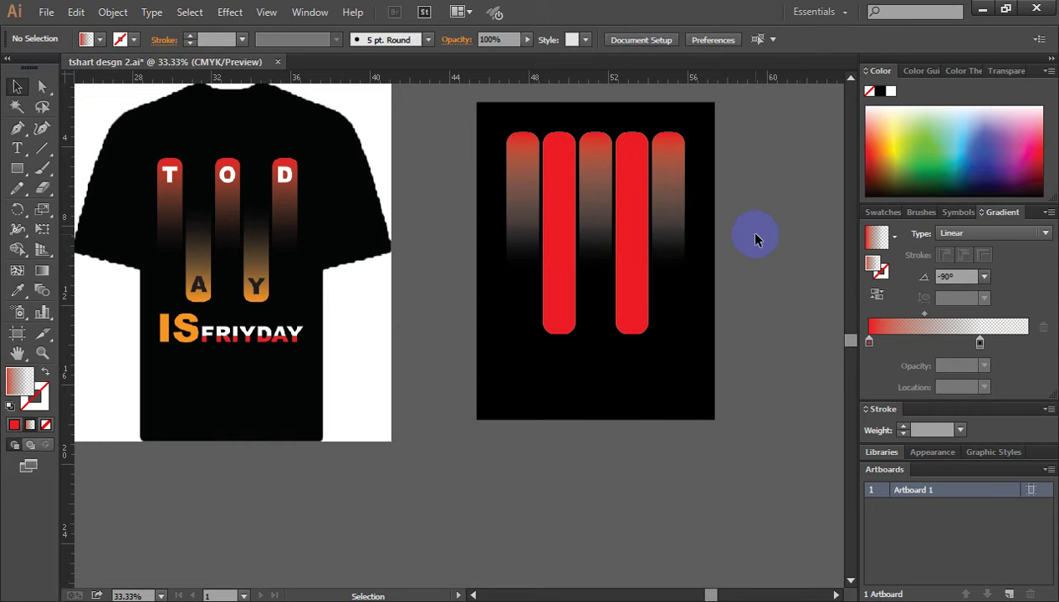
- Give the second bar the gradient with an orange start stop at a 90° angle
left_click(560, 247)
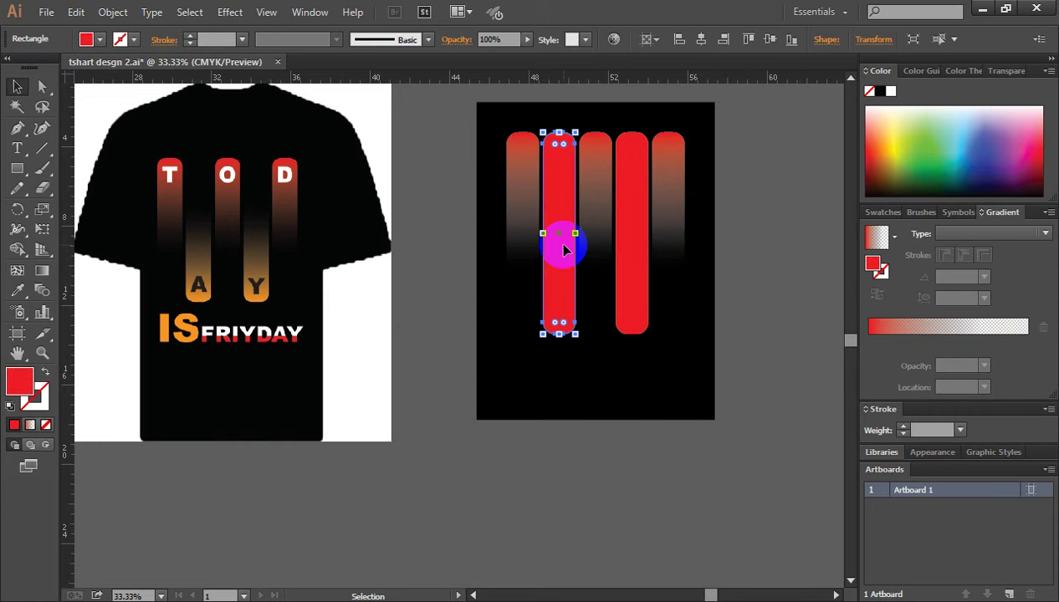
left_click(911, 332)
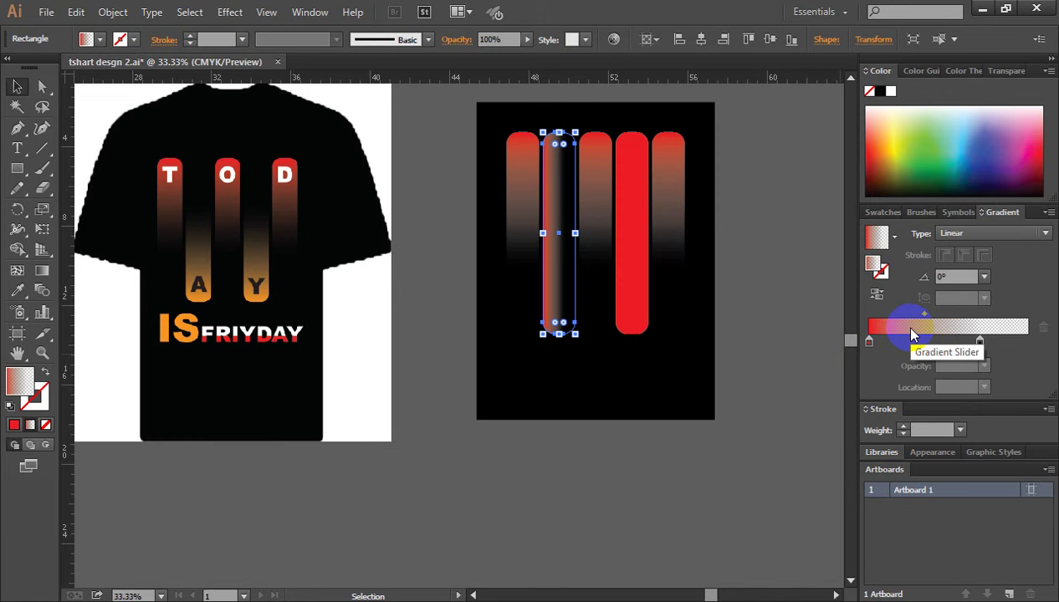
double_click(869, 343)
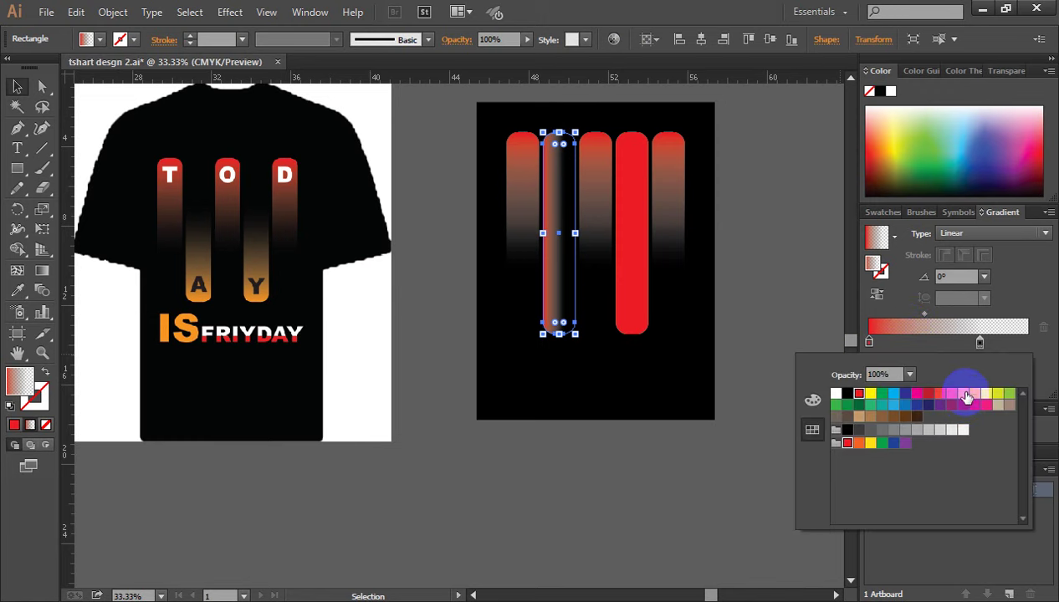
left_click(964, 394)
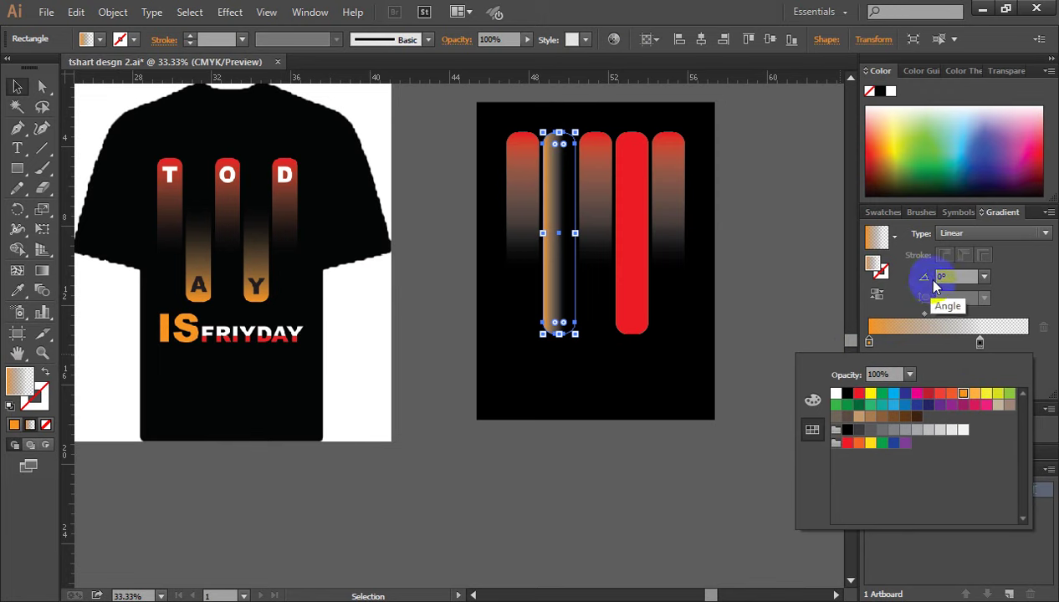
left_click(985, 280)
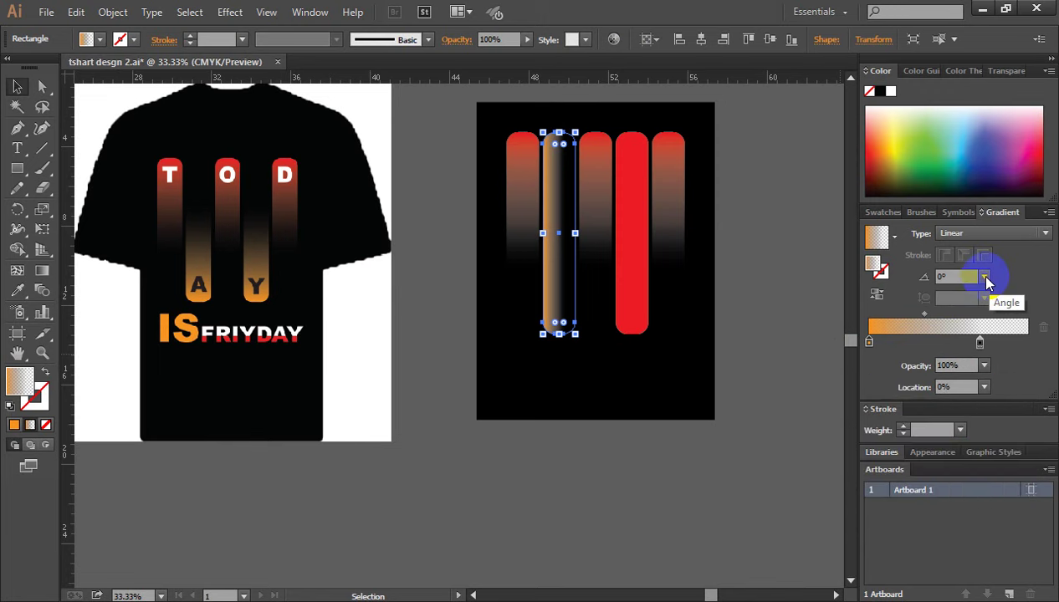
left_click(985, 279)
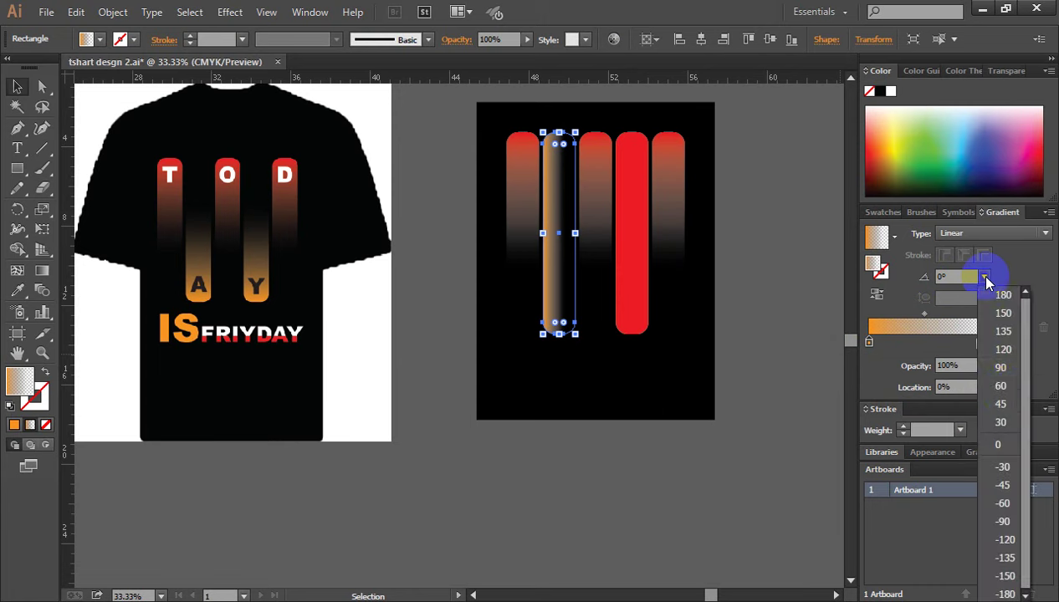
left_click(1004, 368)
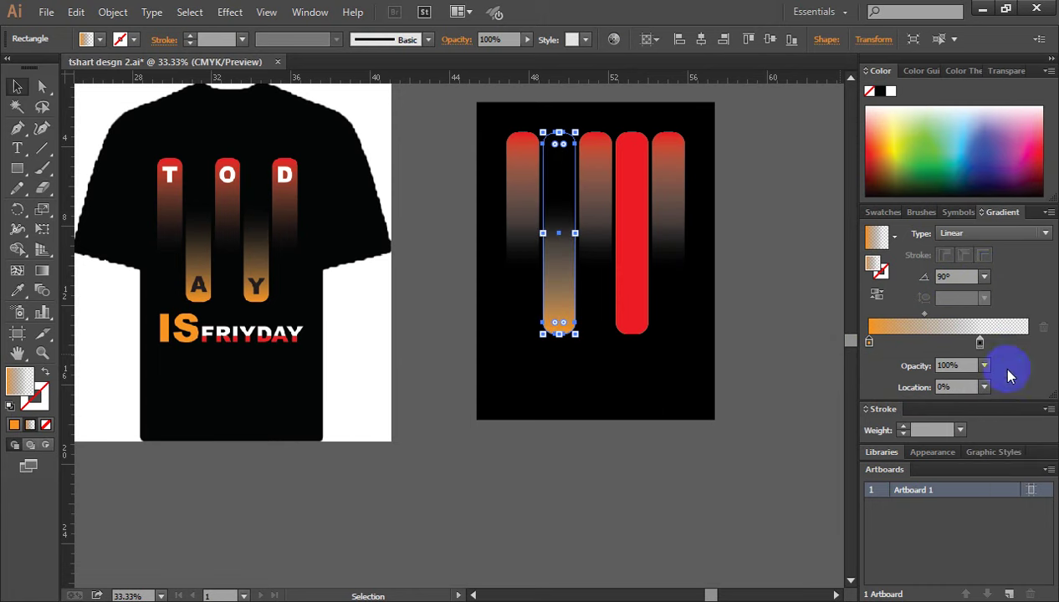
left_click(799, 318)
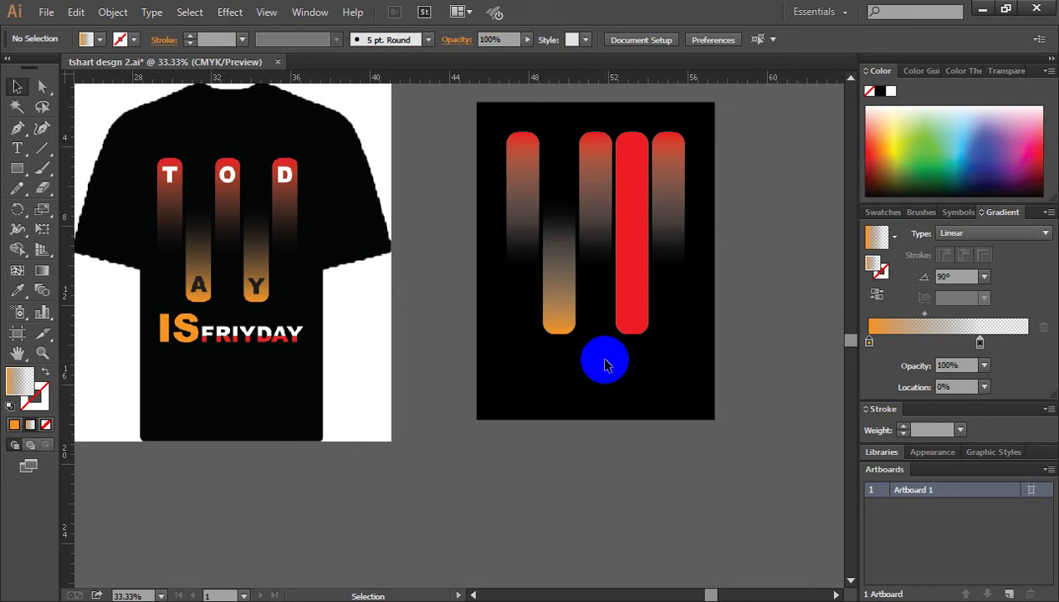
- Eyedropper the orange gradient onto the fourth bar and set its angle to 90°
left_click(640, 291)
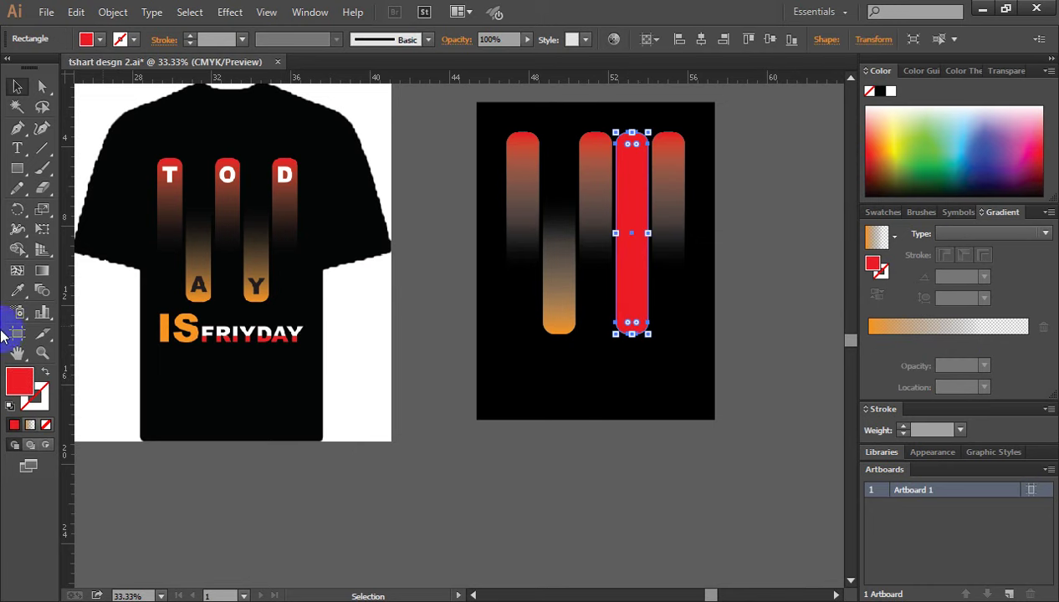
left_click(17, 290)
left_click(560, 302)
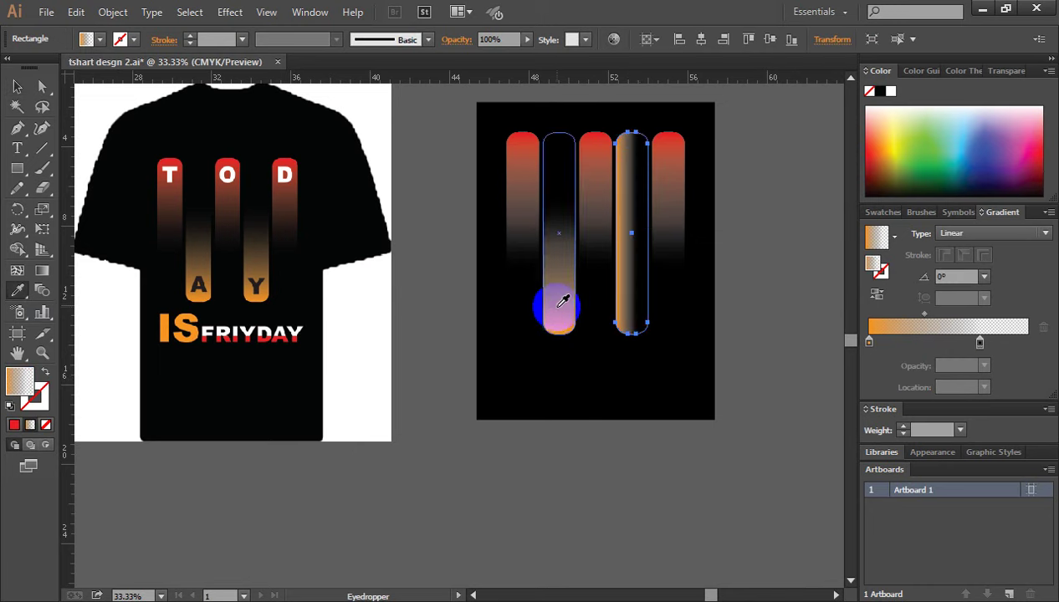
left_click(17, 86)
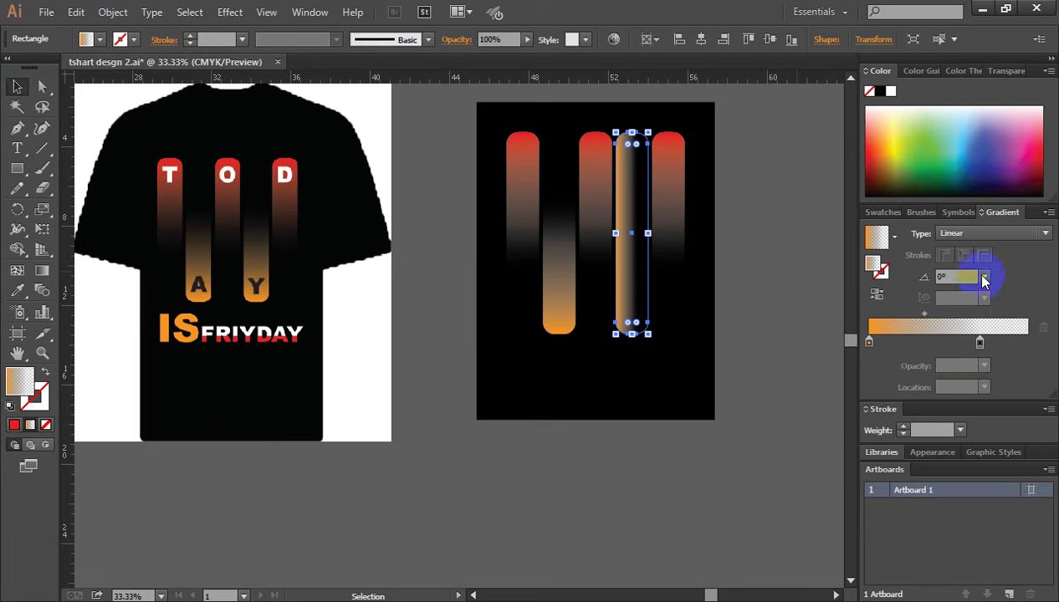
left_click(983, 276)
left_click(1015, 367)
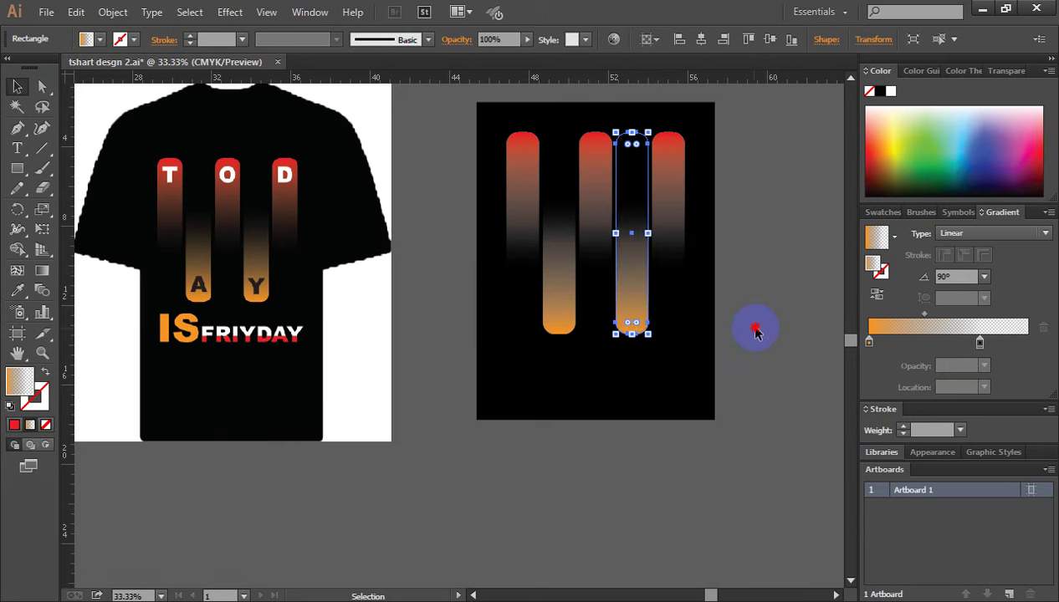
left_click(753, 327)
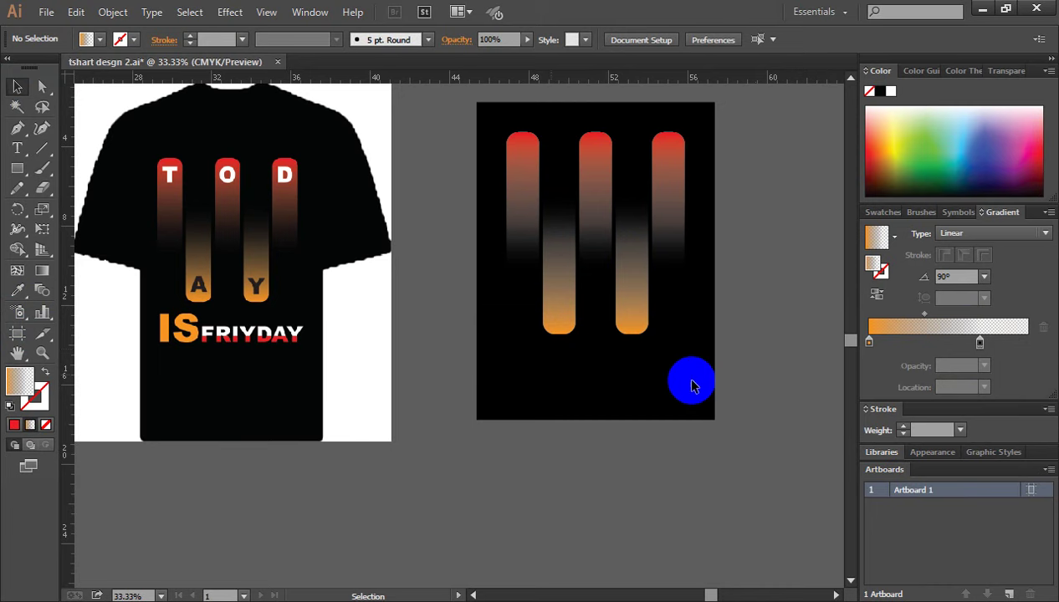
- Zoom out and place the TODAY text beside the panel, searching fonts for Arial Black
key("ctrl+minus")
left_click_drag(708, 345, 597, 327)
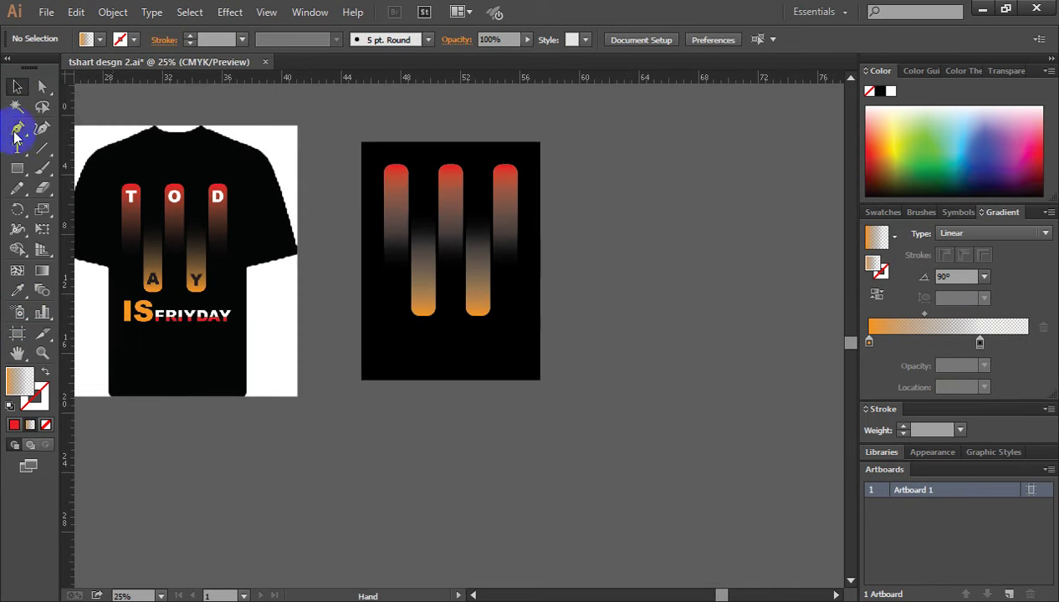
left_click(17, 148)
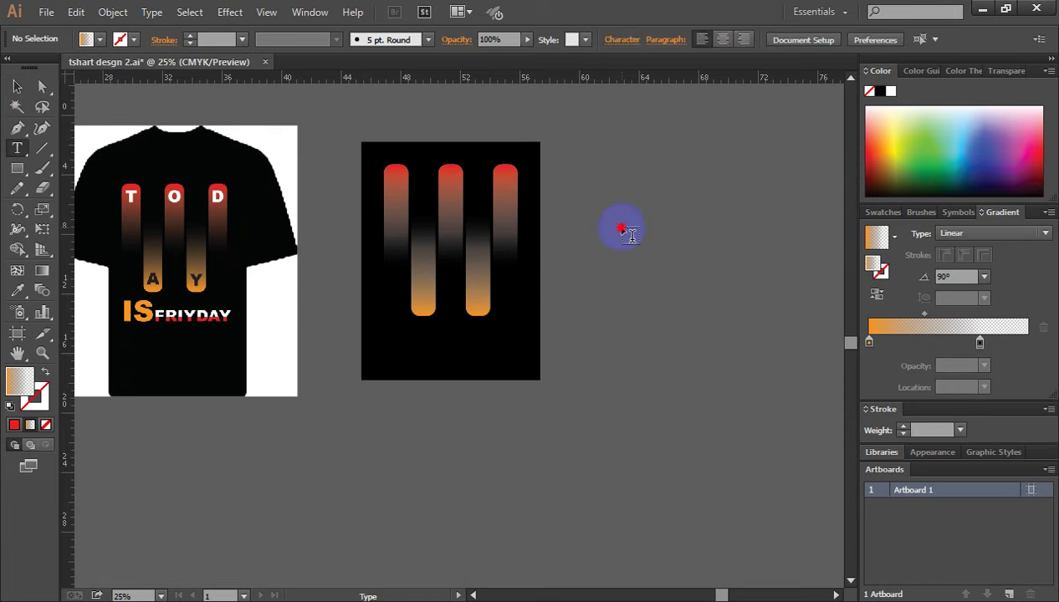
left_click(622, 229)
left_click(587, 38)
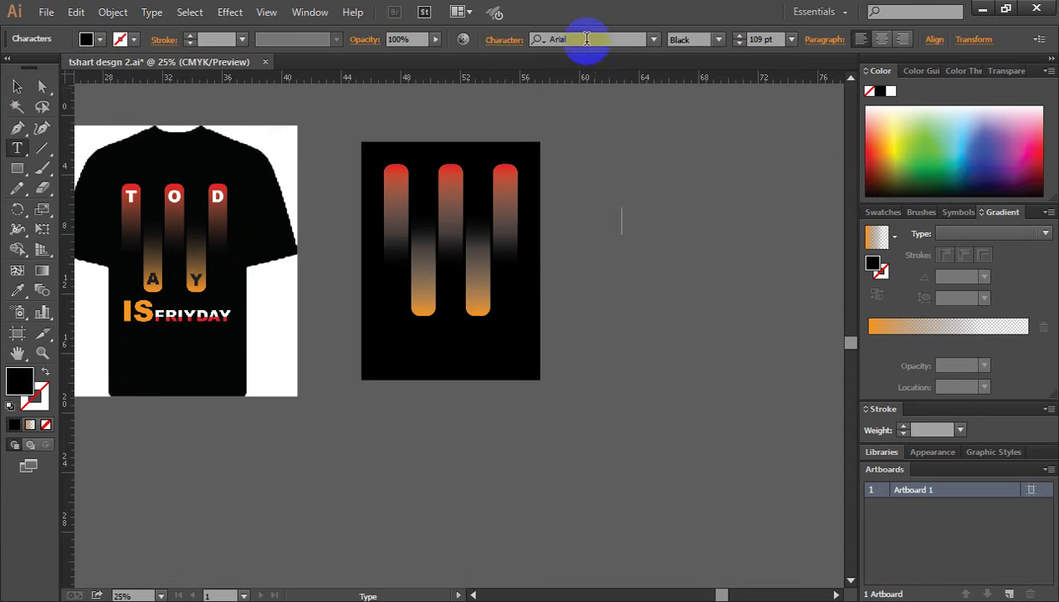
left_click(586, 38)
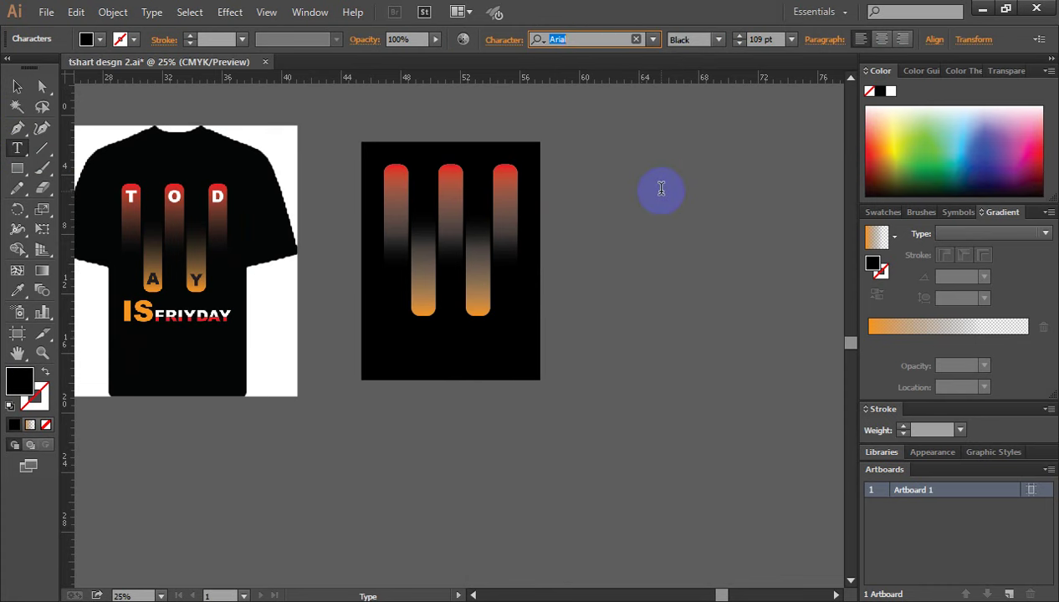
type("TO")
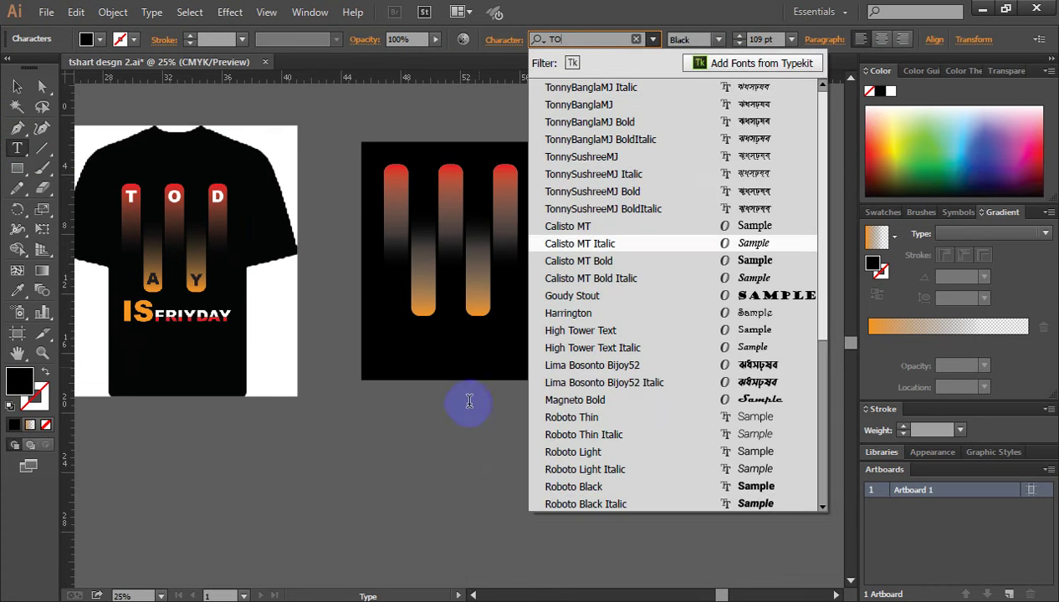
left_click(457, 424)
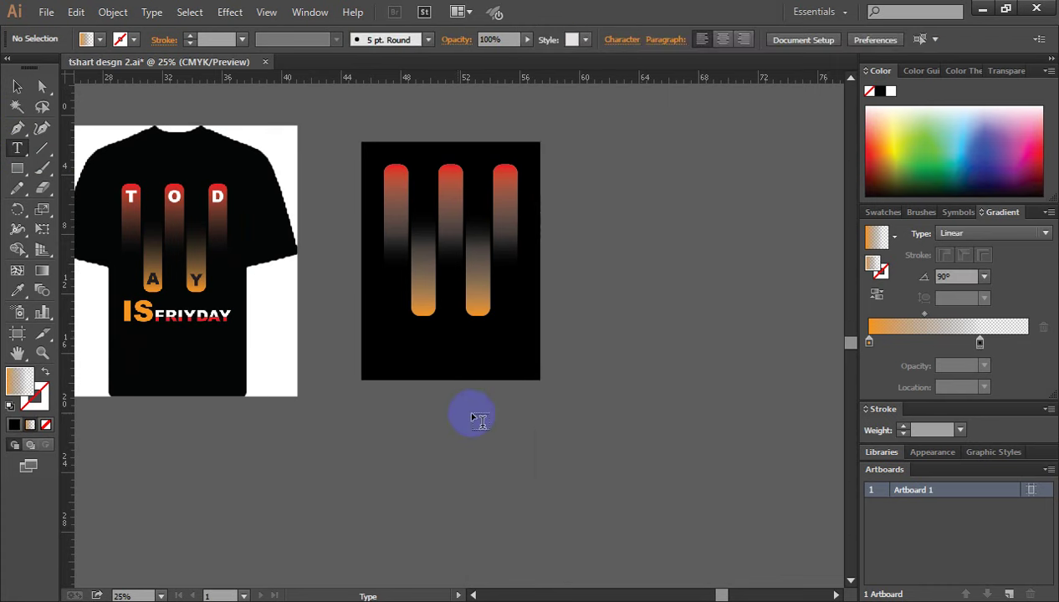
left_click(646, 244)
type("TODAY")
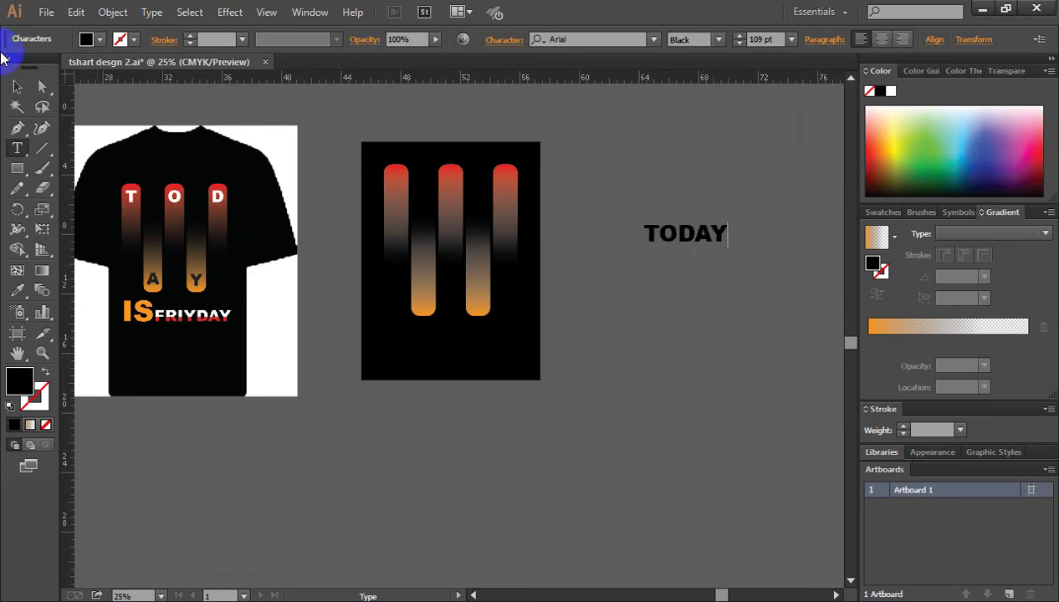
- Enlarge the TODAY text and move it slightly up and left
left_click(17, 86)
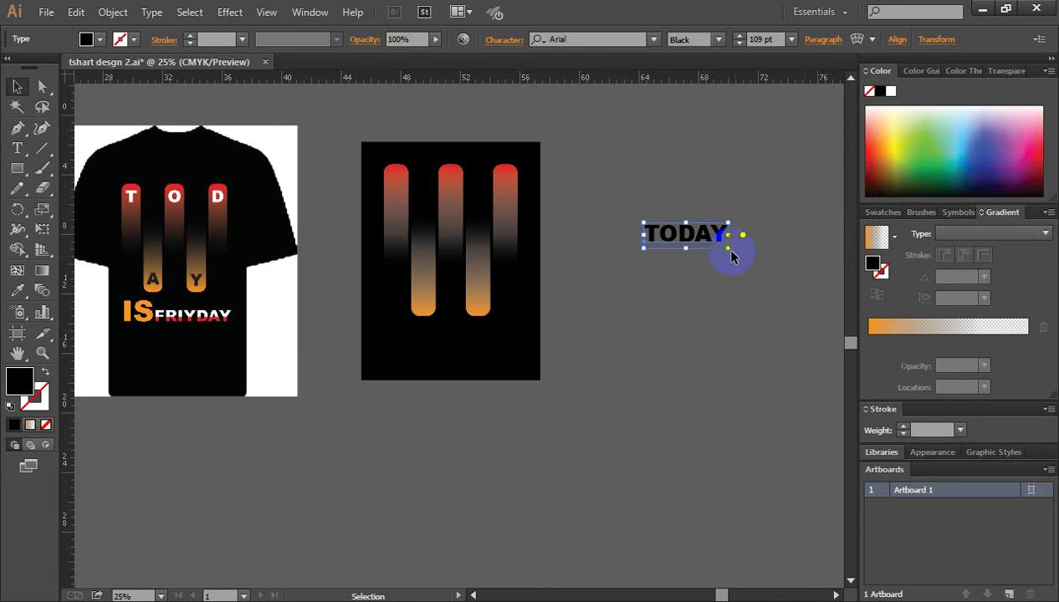
left_click_drag(727, 246, 726, 284)
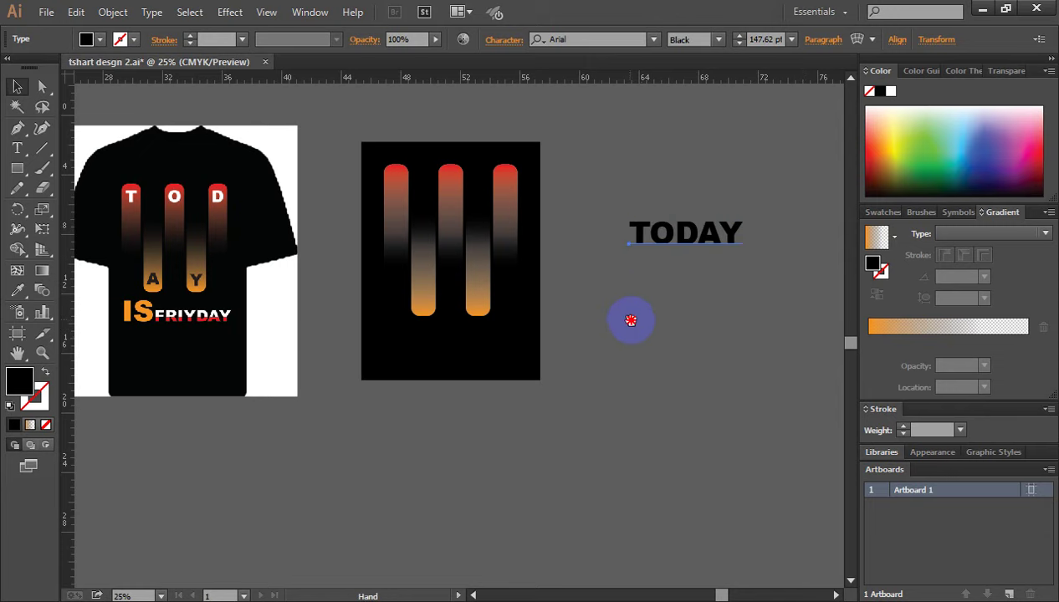
left_click_drag(631, 316, 704, 336)
left_click_drag(763, 246, 733, 214)
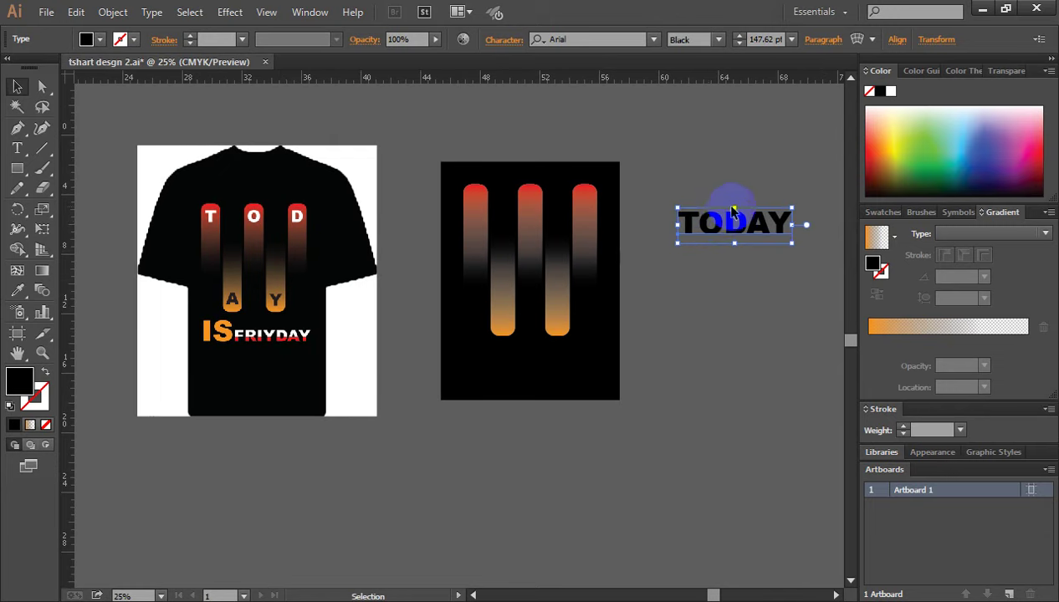
- Convert TODAY to outlines and ungroup the letters
right_click(729, 218)
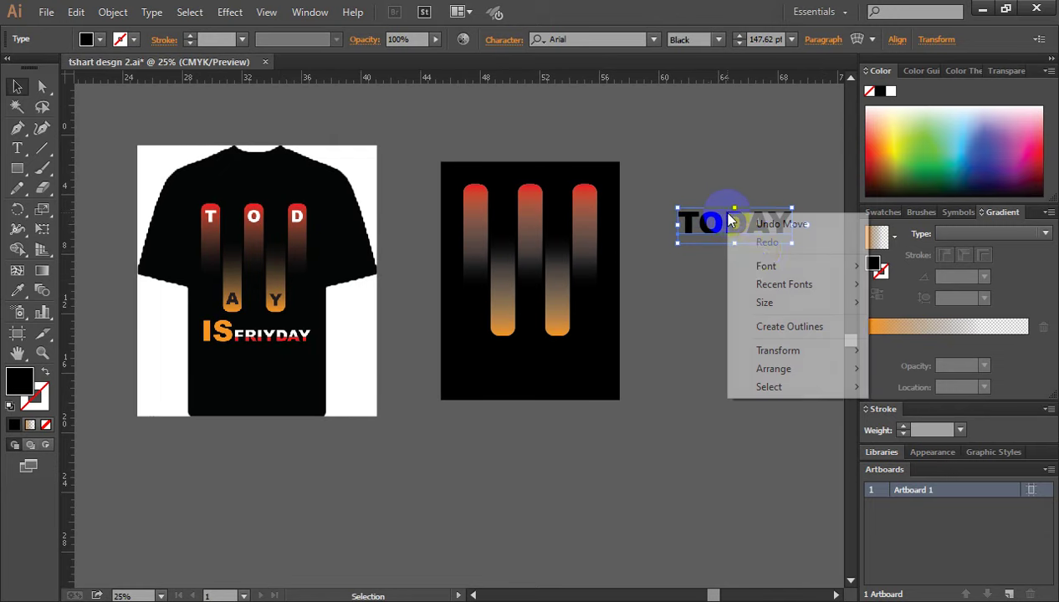
left_click(807, 333)
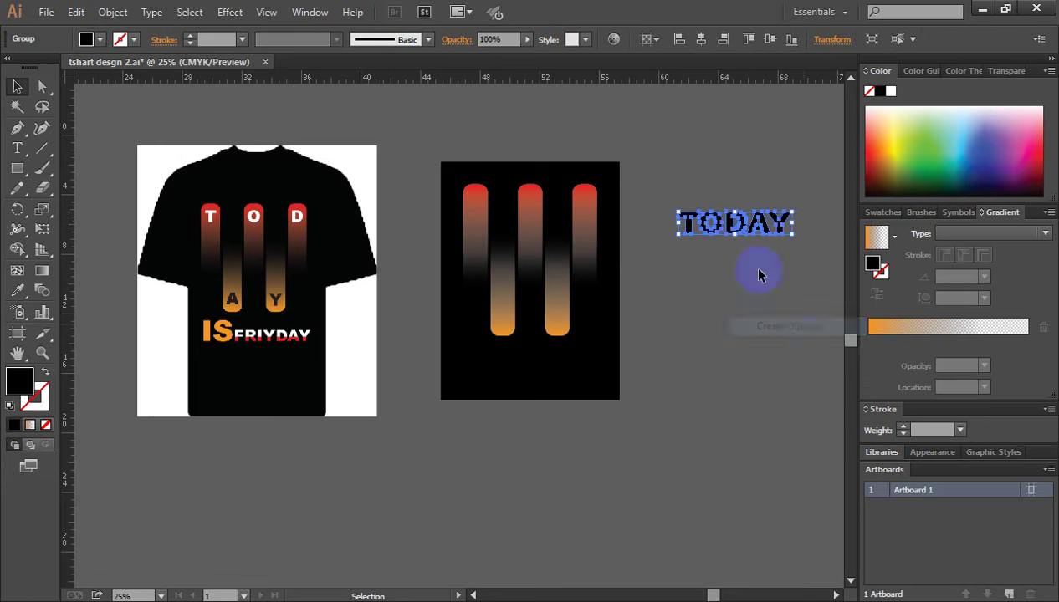
right_click(719, 218)
left_click(762, 311)
left_click(724, 308)
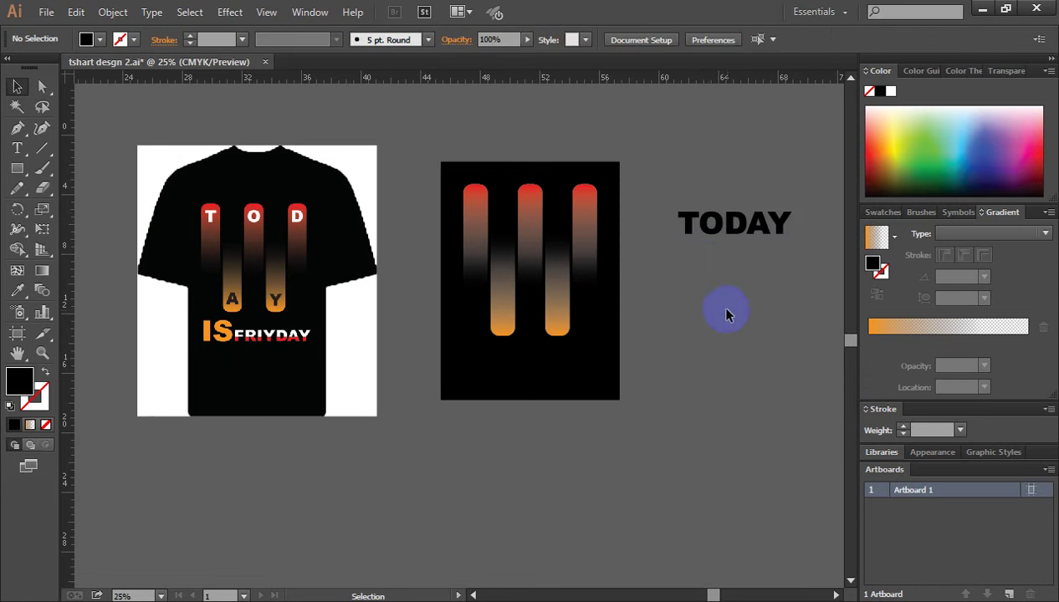
- Colour the T, O and D letters white from the Swatches
mouse_move(672, 203)
left_mouse_down()
mouse_move(733, 243)
mouse_move(746, 238)
left_mouse_up()
left_click(882, 211)
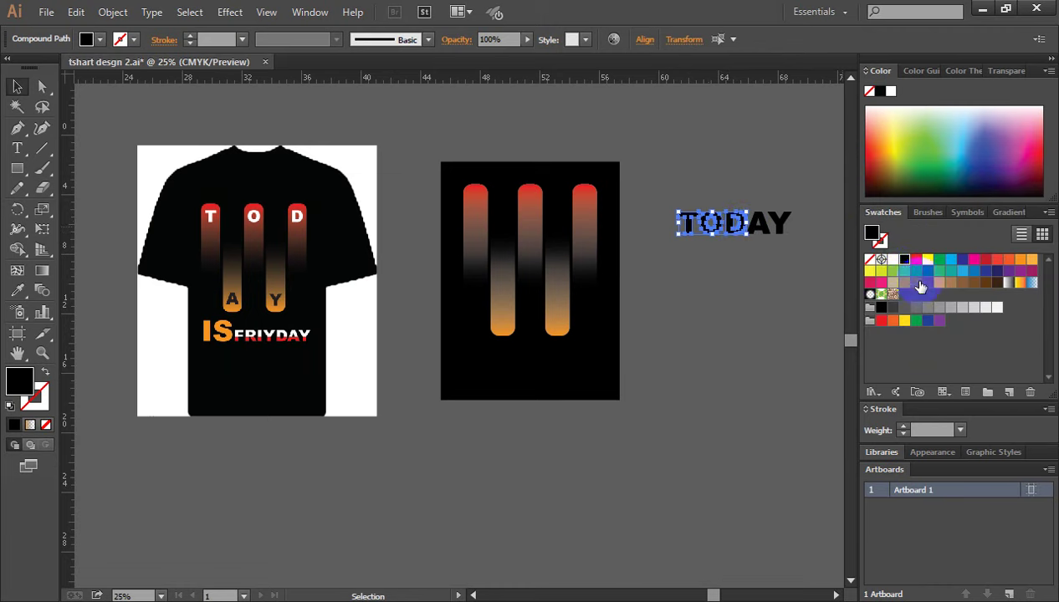
left_click(892, 259)
left_click(736, 296)
- Try moving the T onto the first bar, then undo the misplaced move
left_click(571, 285)
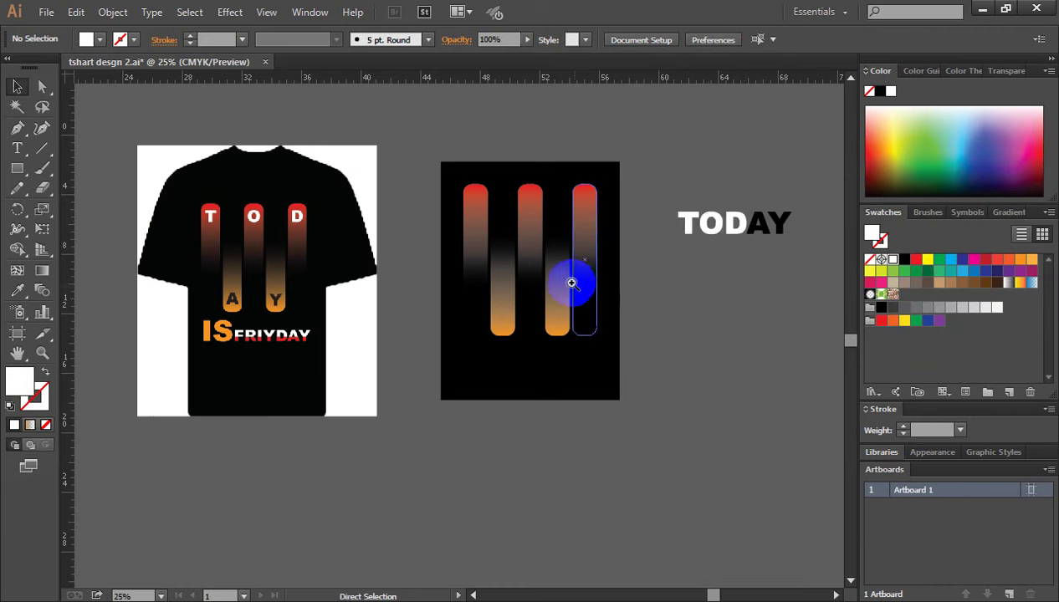
scroll(610, 330, "up", 1)
scroll(652, 293, "left", 1)
key("v")
left_click(679, 247)
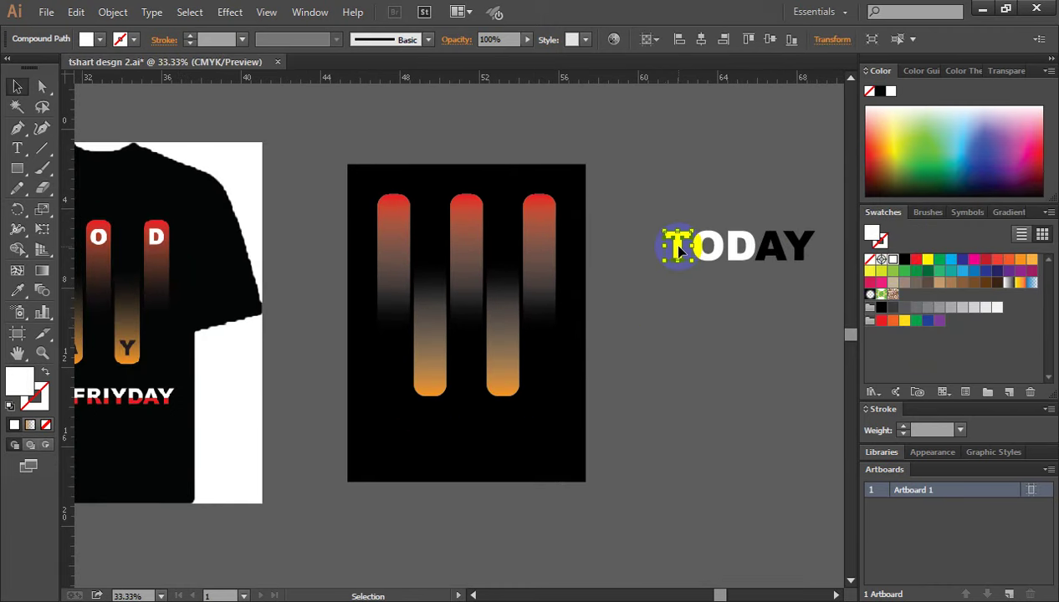
left_click_drag(679, 247, 394, 221)
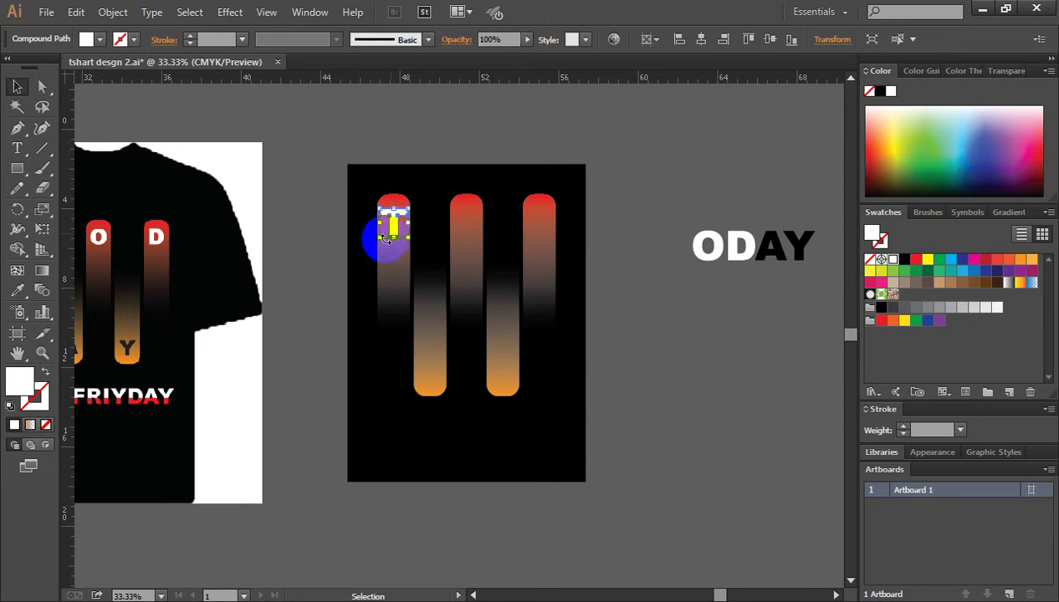
left_click(428, 152)
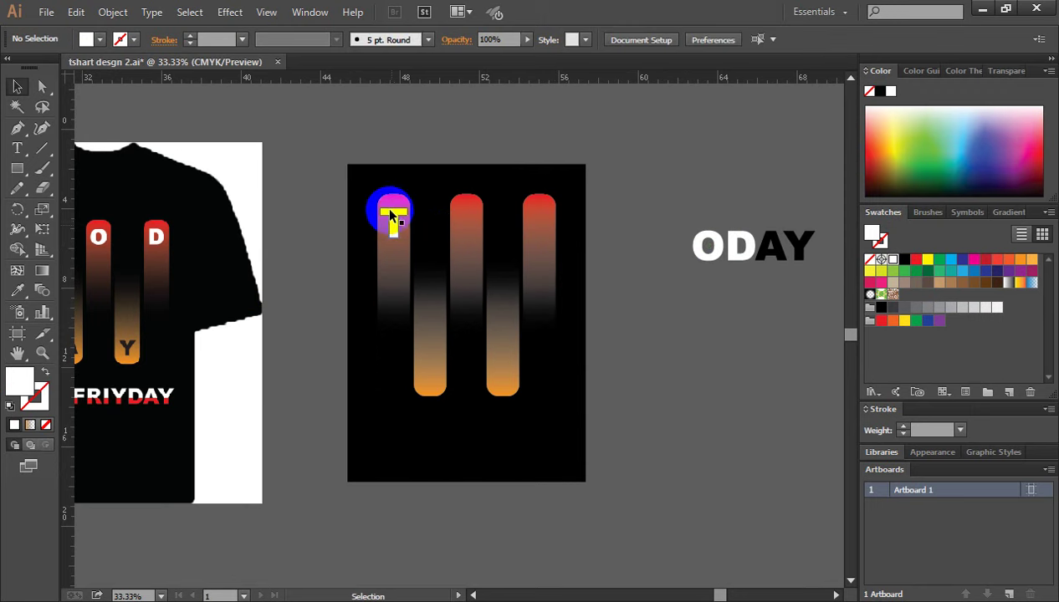
key("ctrl+z")
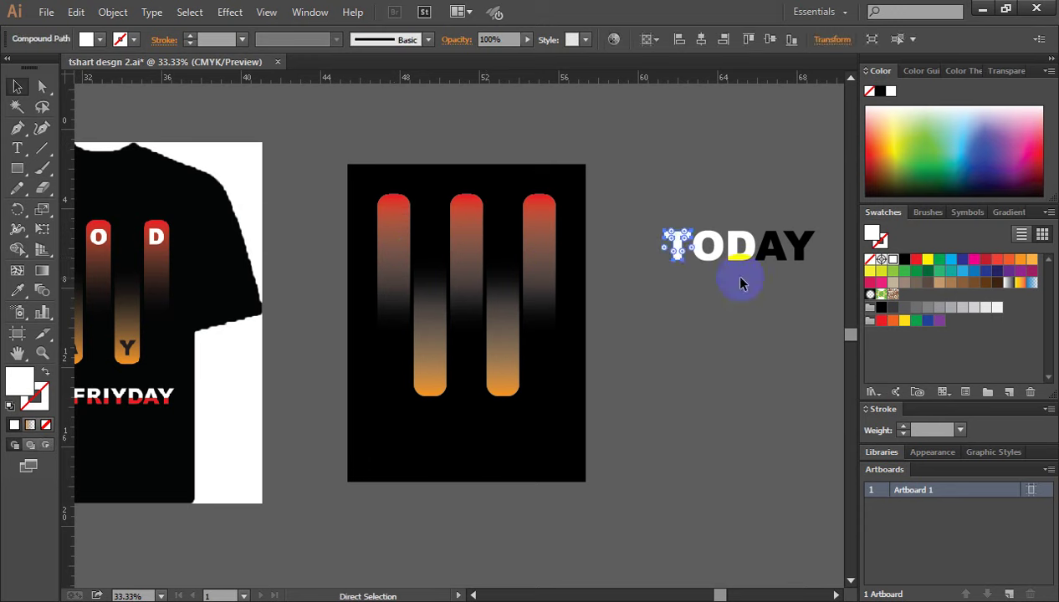
left_click_drag(679, 220, 817, 269)
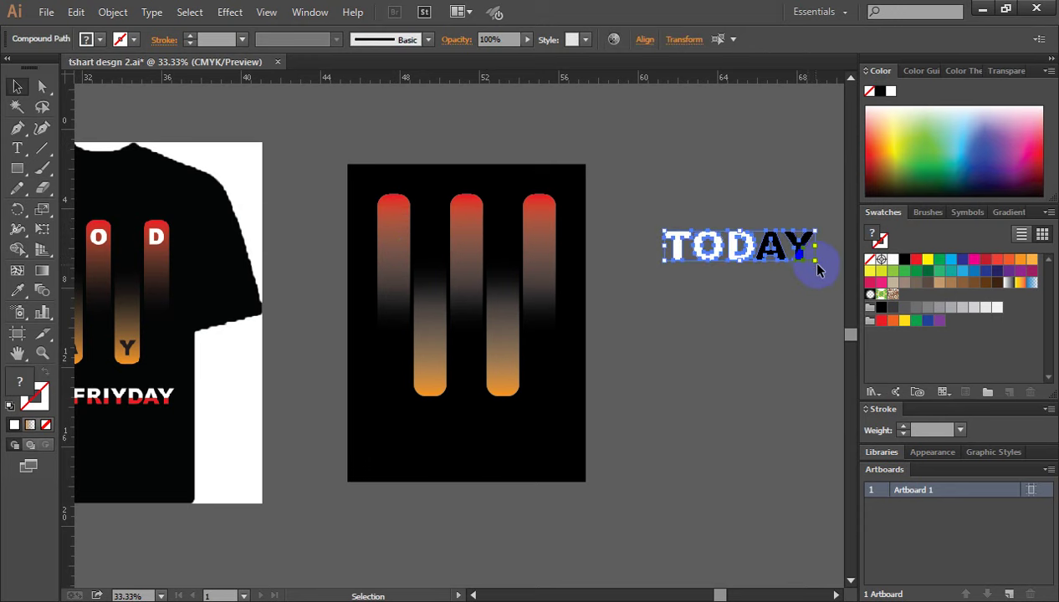
left_click(775, 314)
left_click(377, 276)
left_click(771, 324)
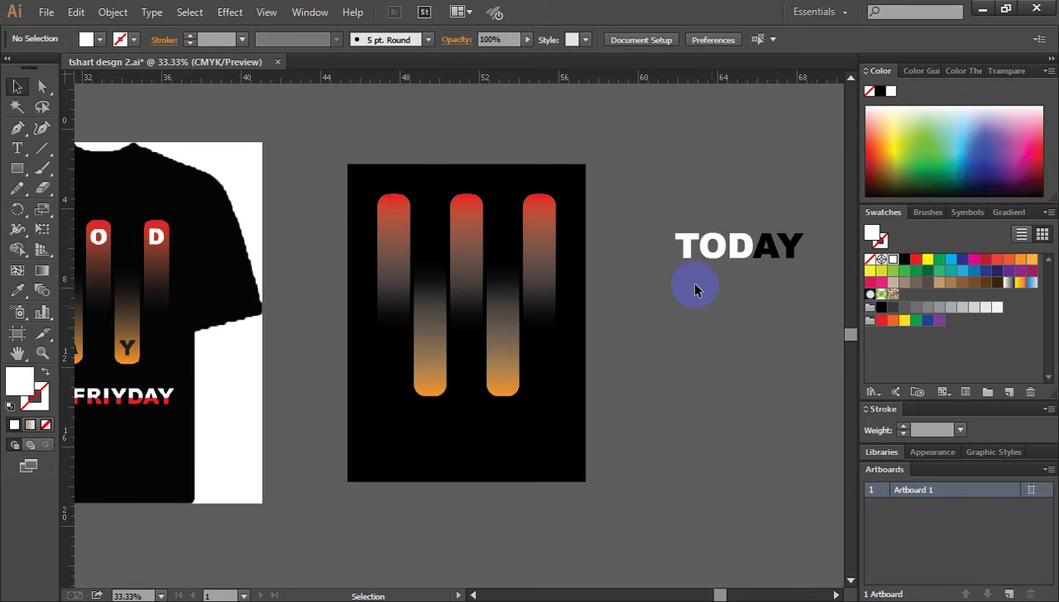
- Place the white T, O and D on the tops of the first, second and third bars
left_click(684, 254)
left_click_drag(685, 244, 394, 219)
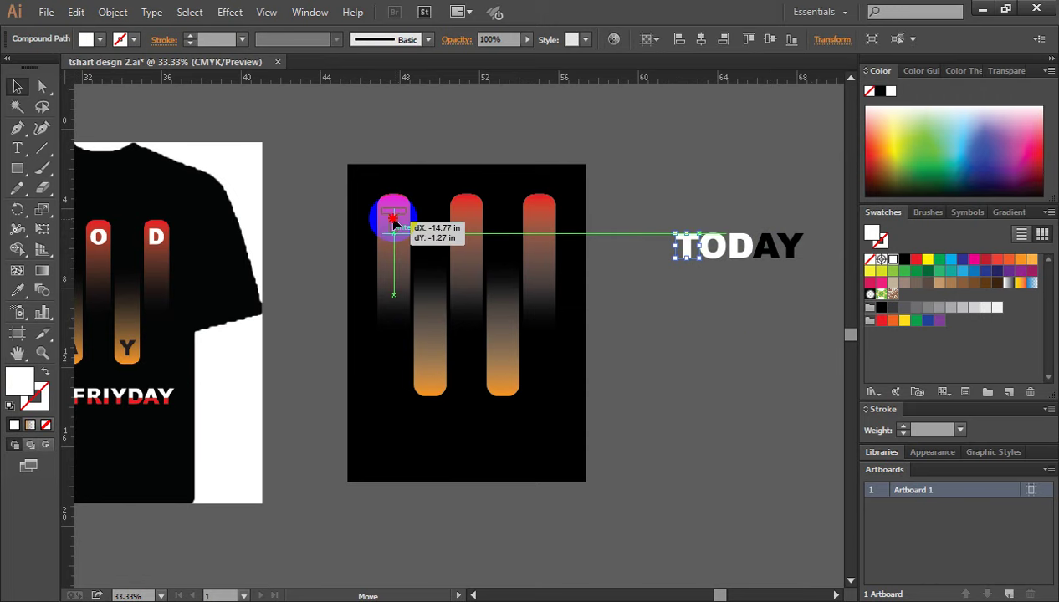
left_click_drag(394, 222, 393, 221)
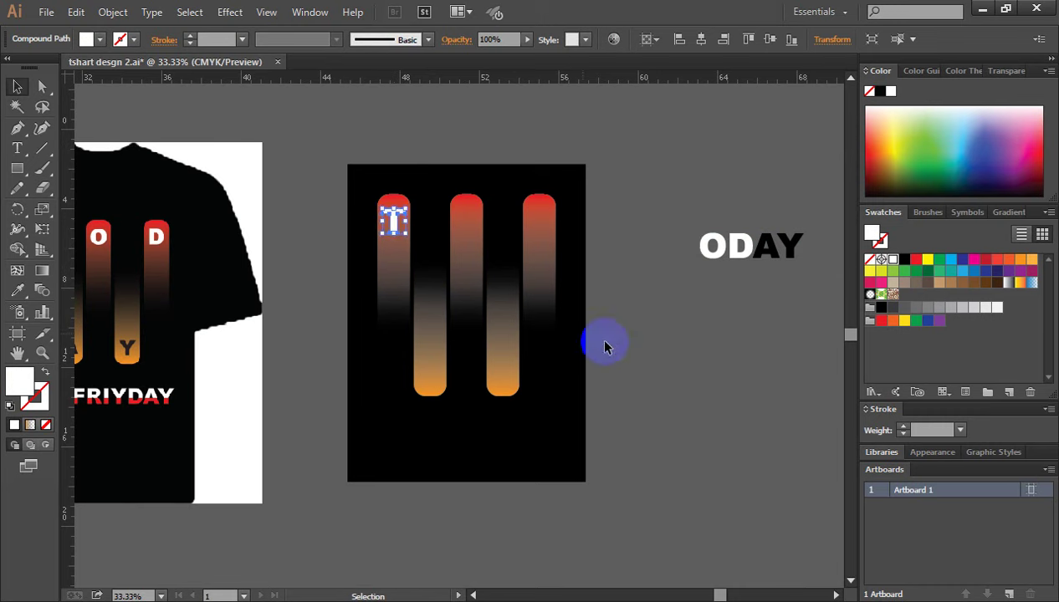
left_click(653, 348)
mouse_move(709, 244)
left_mouse_down()
mouse_move(670, 281)
mouse_move(469, 228)
left_mouse_up()
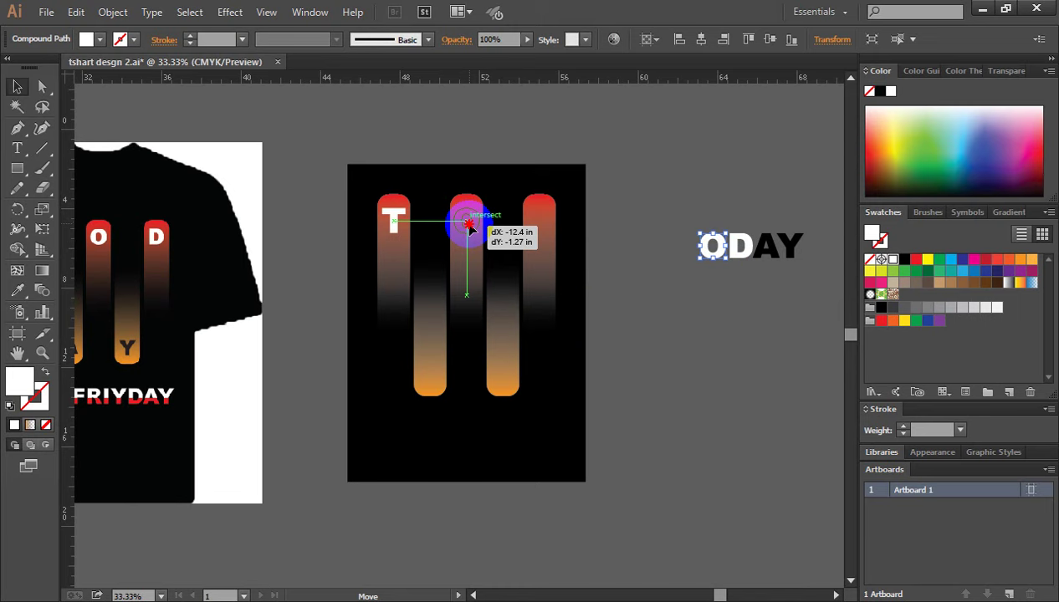
left_click_drag(469, 227, 469, 228)
left_click(745, 342)
left_click_drag(733, 251, 540, 231)
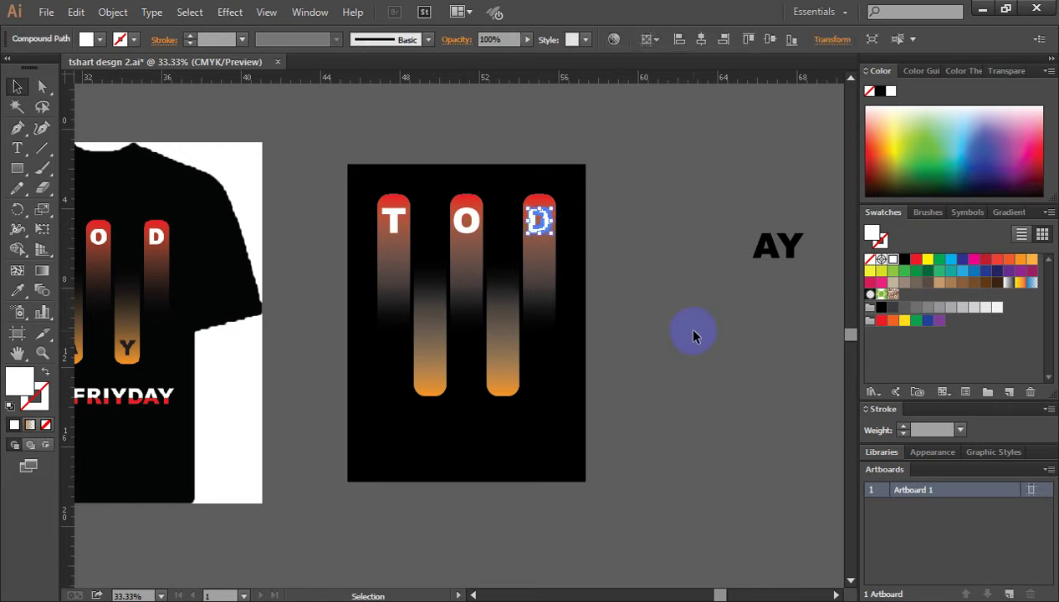
left_click(678, 347)
left_click_drag(660, 357, 704, 324)
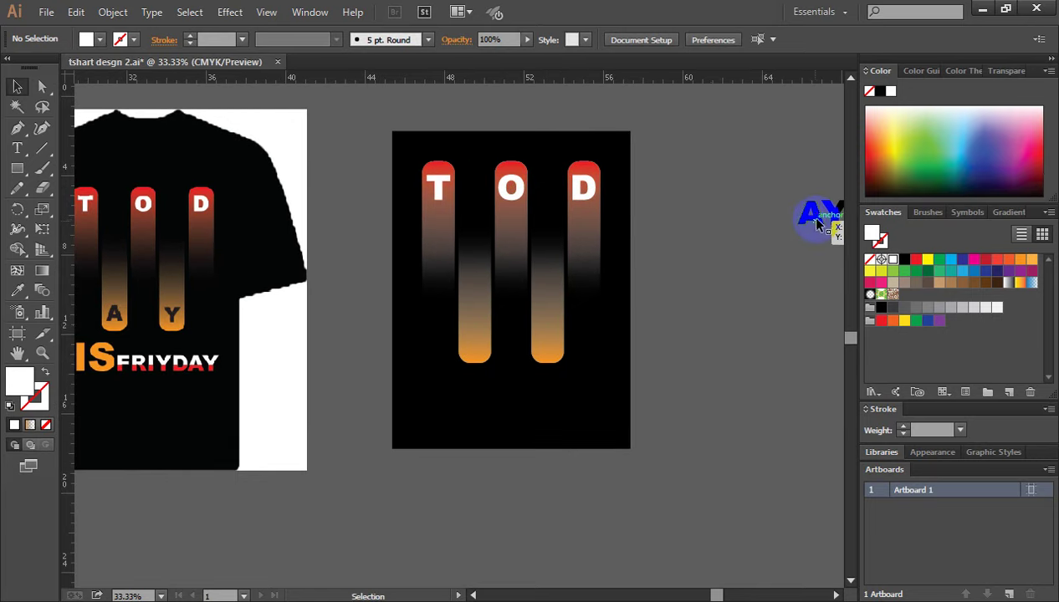
- Move the black A and Y onto the orange lower ends of the second and third bars
left_click_drag(816, 219, 481, 343)
left_click_drag(823, 209, 545, 342)
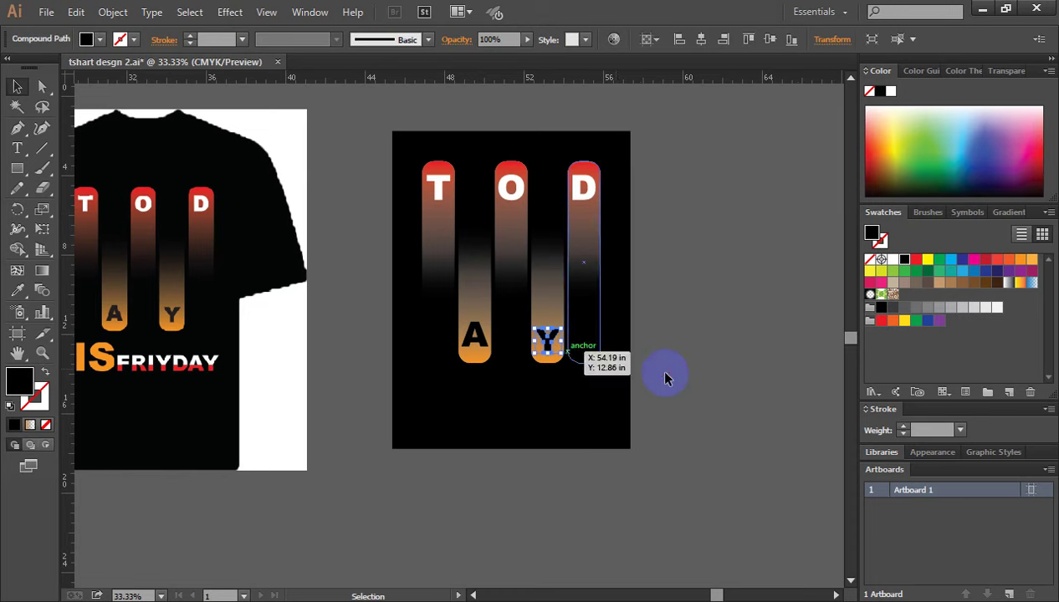
left_click(727, 369)
key("ctrl+minus")
left_click_drag(660, 349, 706, 317)
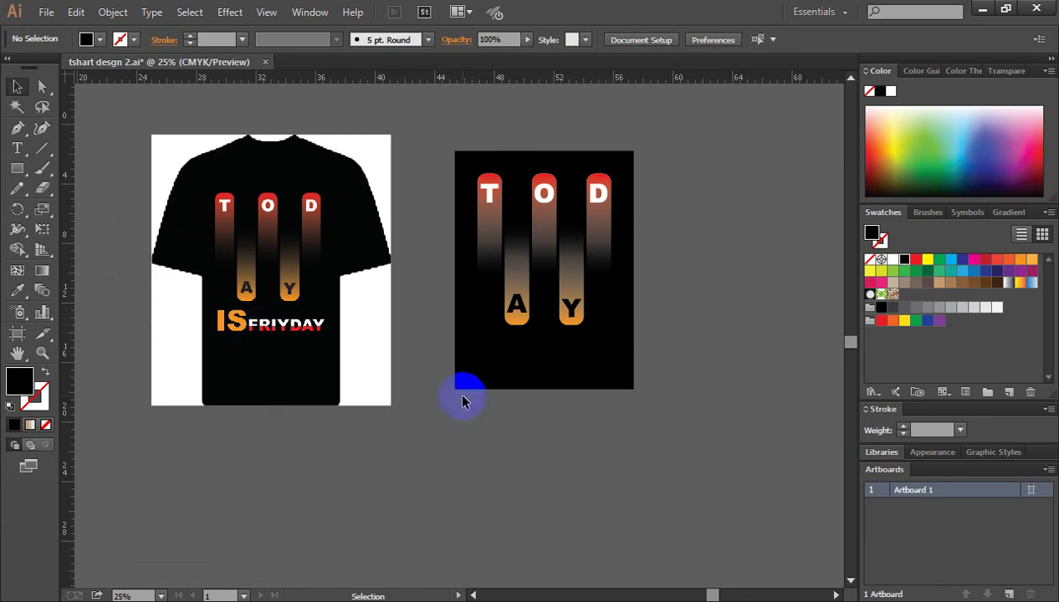
- Add IS FRIDAY text beside the panel and delete the space to make ISFRIDAY
left_click(17, 151)
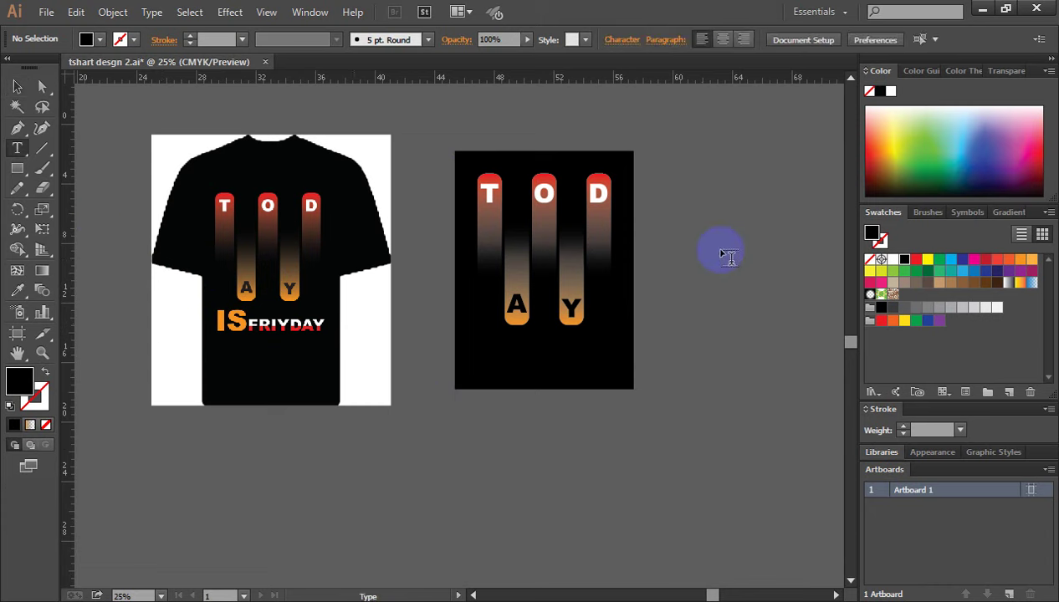
left_click(702, 207)
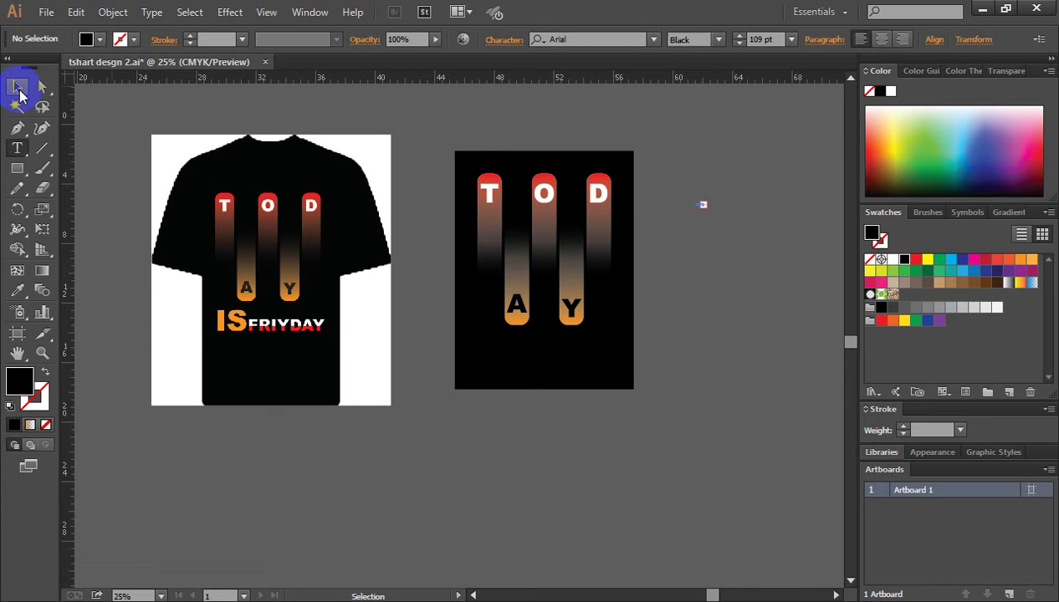
left_click(18, 88)
left_click(451, 260)
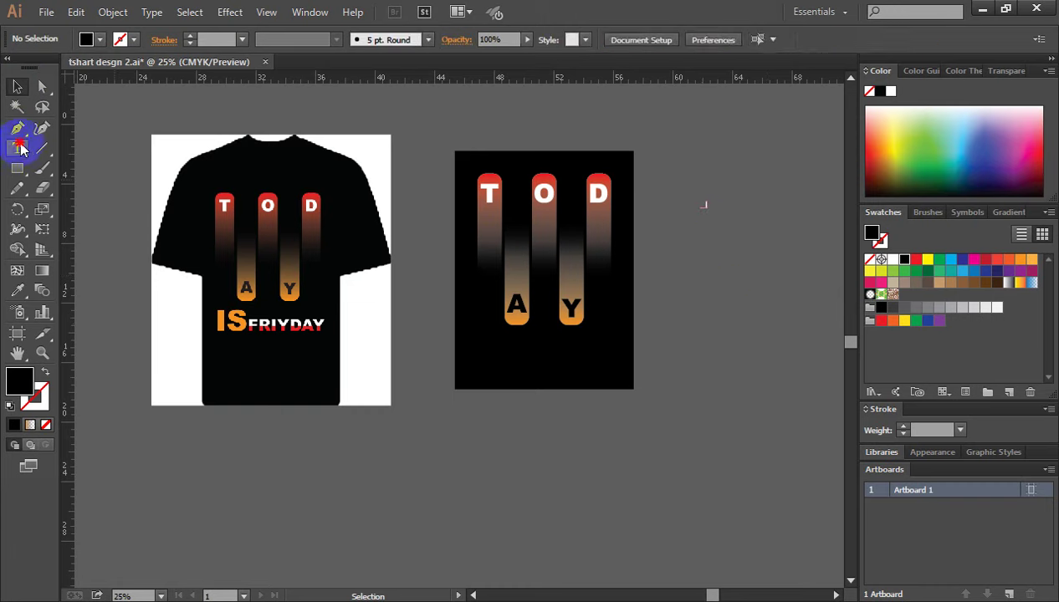
left_click(18, 148)
left_click(698, 271)
type("IS FRIDAY")
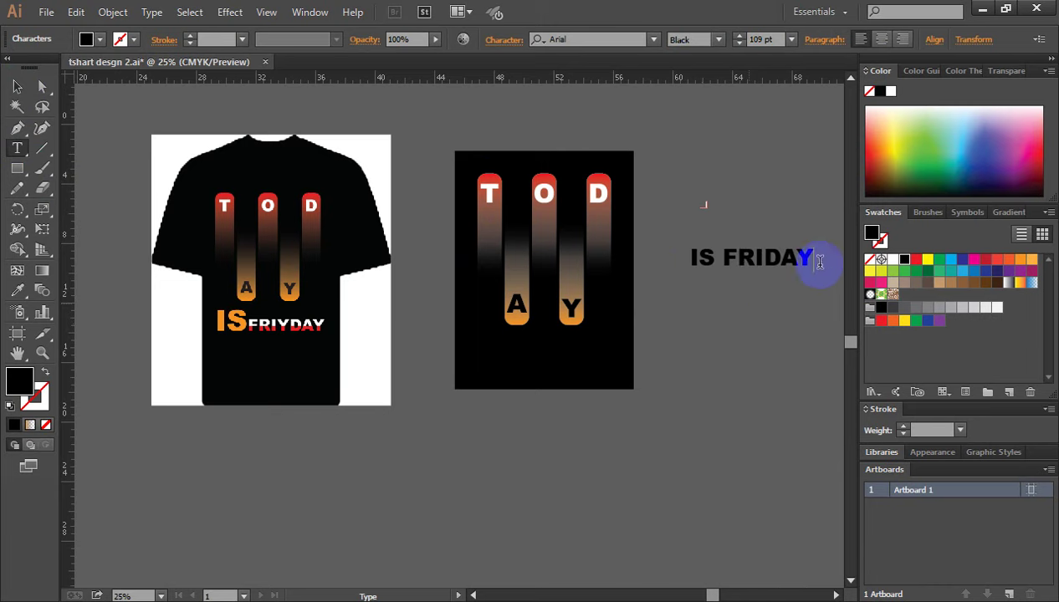
left_click(730, 255)
key("BackSpace")
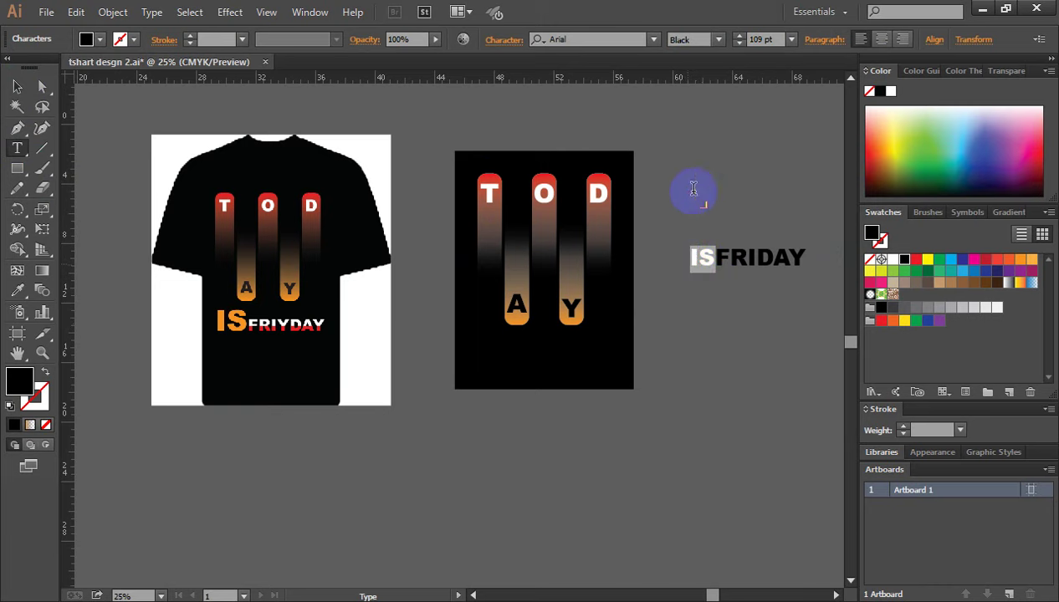
- Enlarge IS to 170 pt and colour it orange, leaving FRIDAY black
left_click(737, 38)
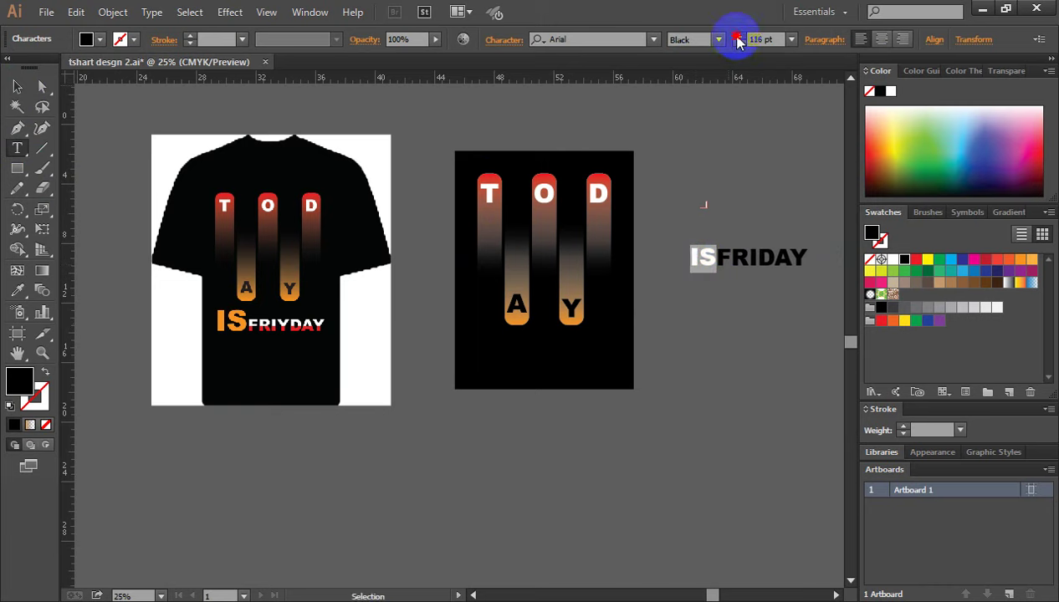
left_click(736, 38)
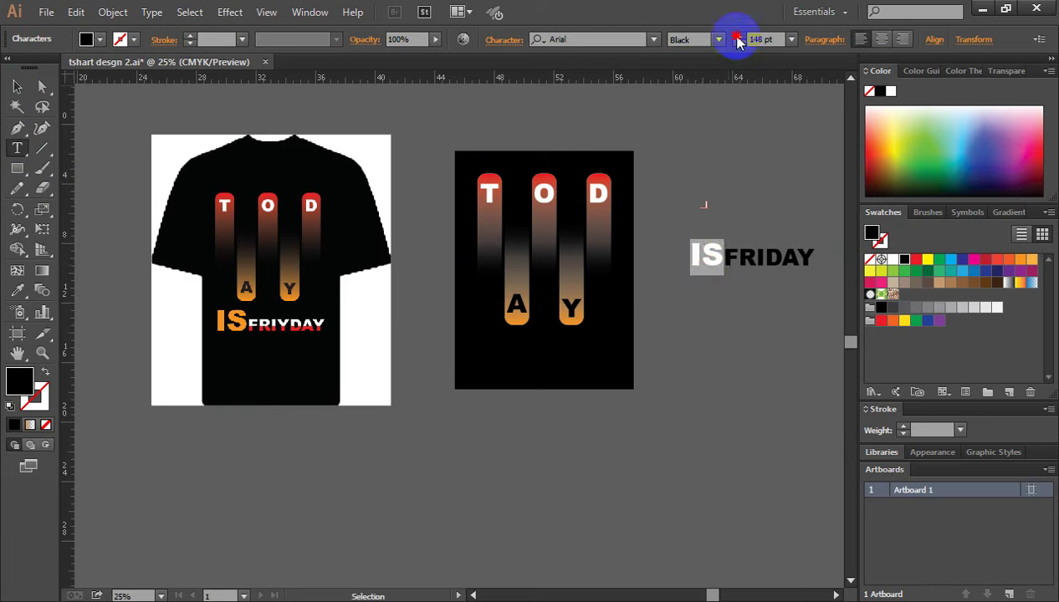
left_click(737, 39)
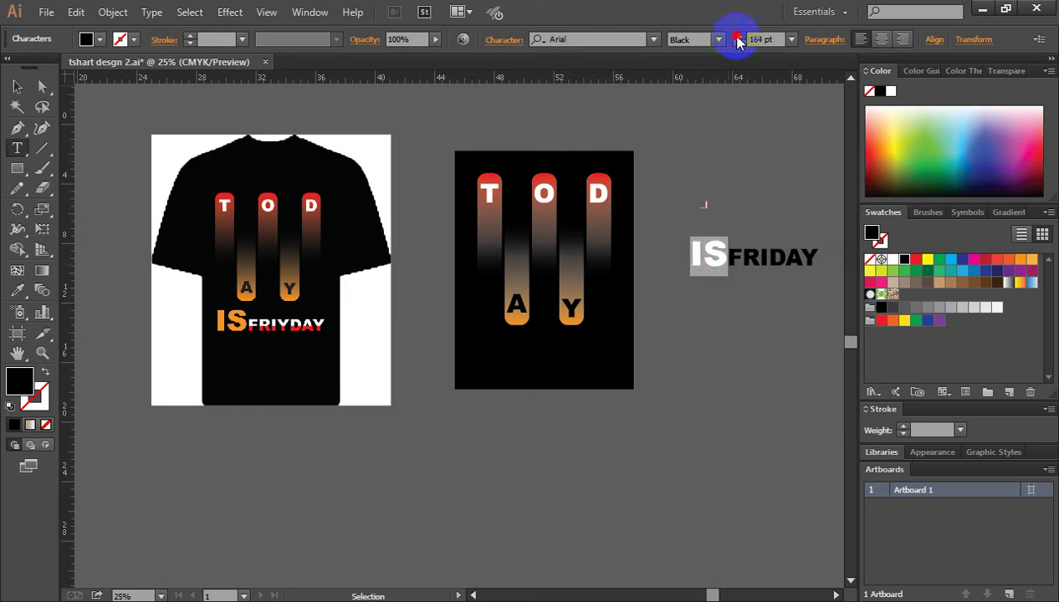
left_click(727, 255)
mouse_move(712, 255)
left_mouse_down()
mouse_move(691, 255)
mouse_move(821, 256)
left_mouse_up()
left_click(719, 254)
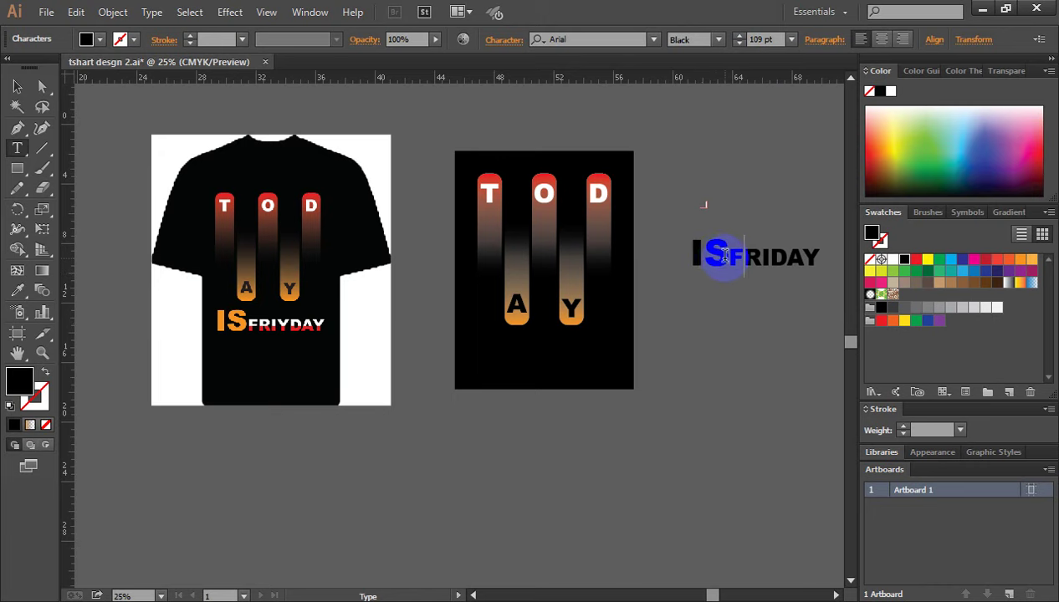
left_click_drag(724, 255, 670, 242)
left_click(1019, 259)
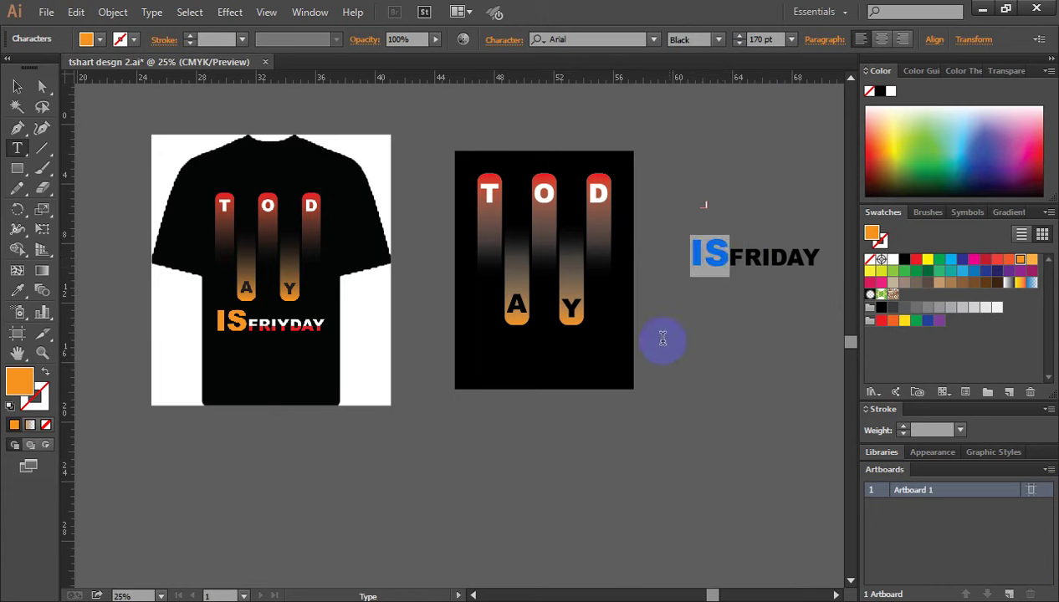
left_click(731, 264)
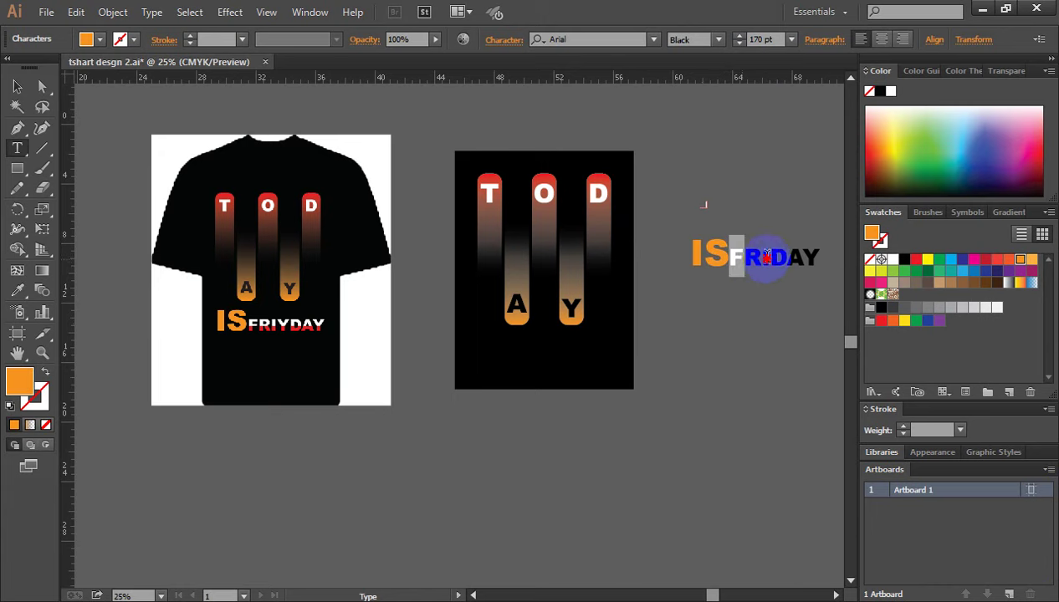
left_click_drag(733, 259, 820, 257)
left_click(17, 87)
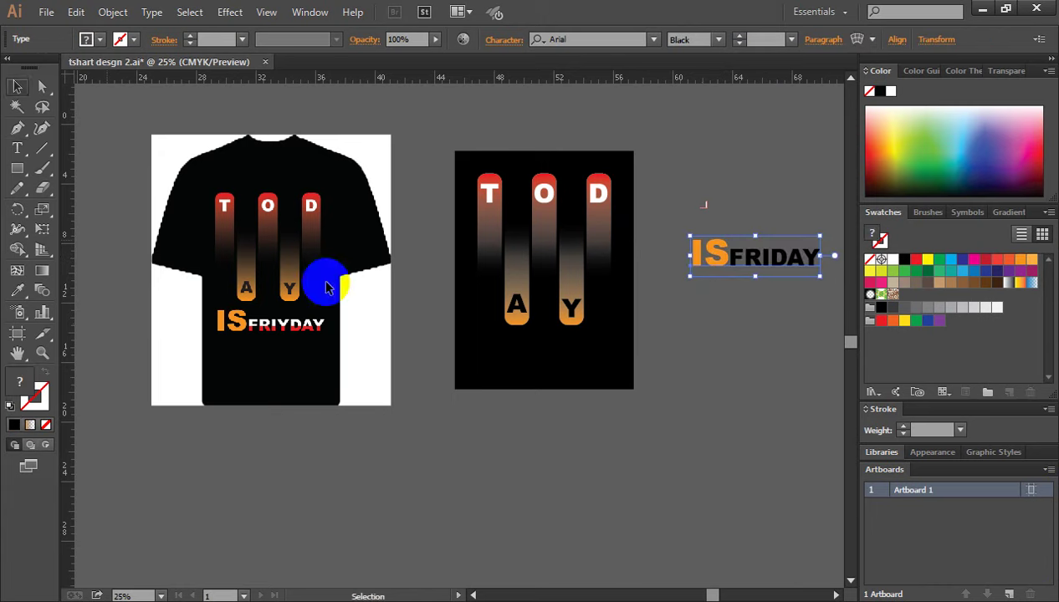
left_click(714, 385)
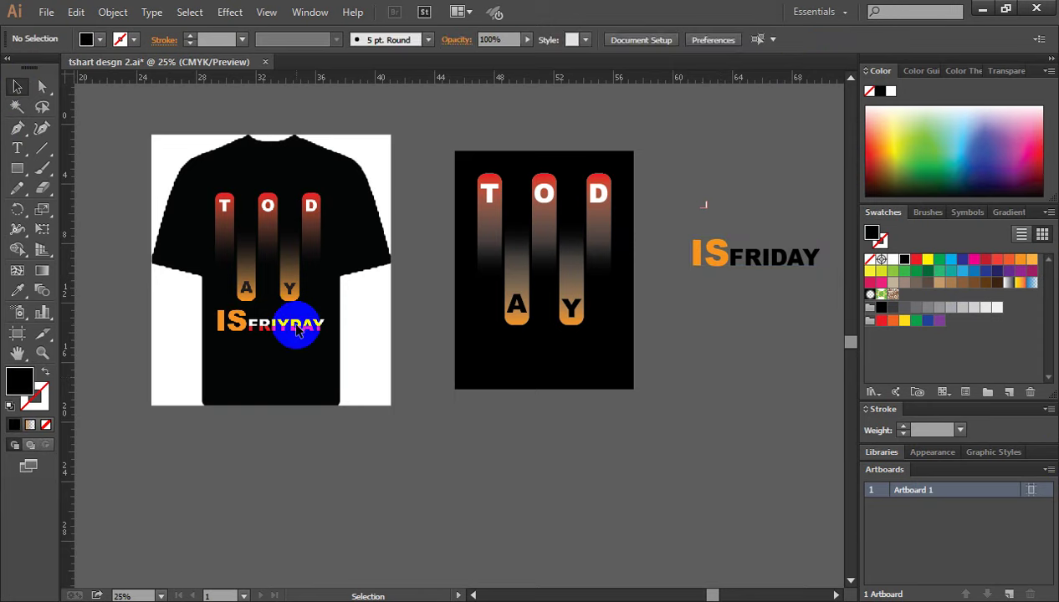
- Draw a rectangle over FRIDAY's upper half with no fill and a black outline
left_click(740, 298, "ctrl")
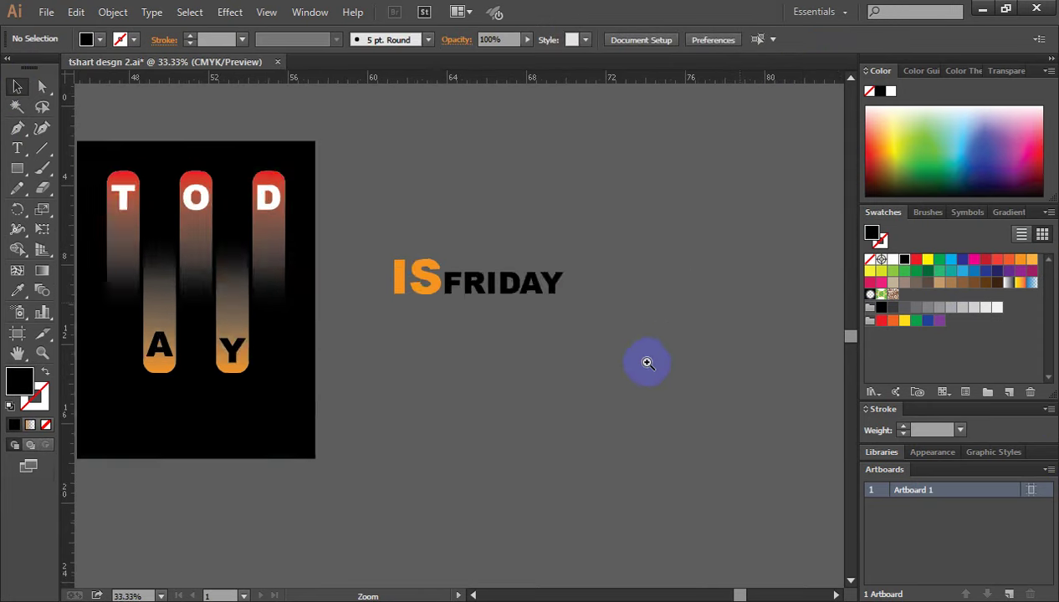
left_click(440, 329, "ctrl")
left_click(472, 331, "ctrl")
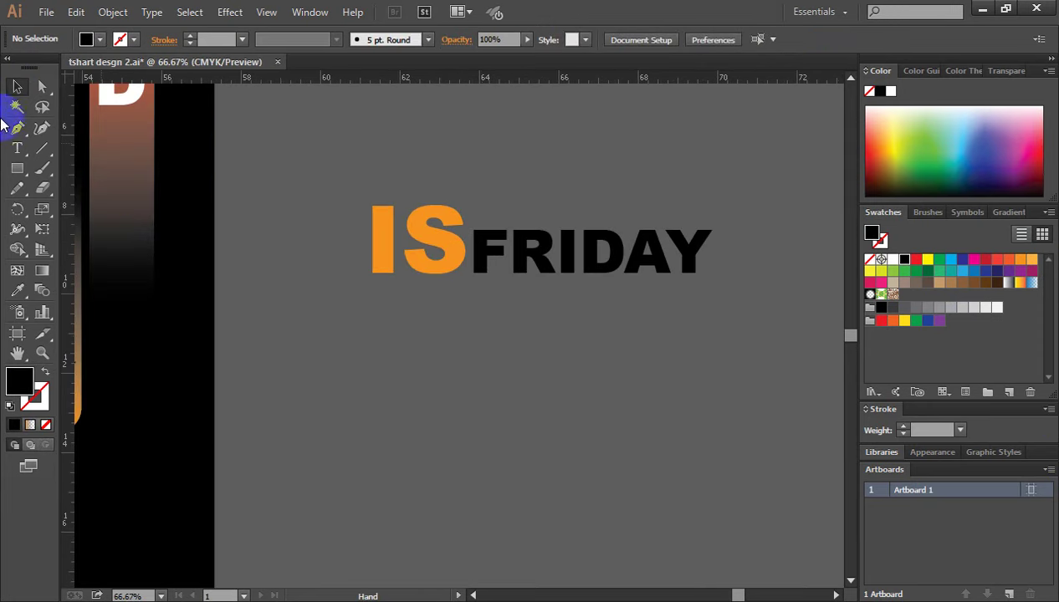
left_click_drag(20, 168, 71, 174)
left_click(67, 167)
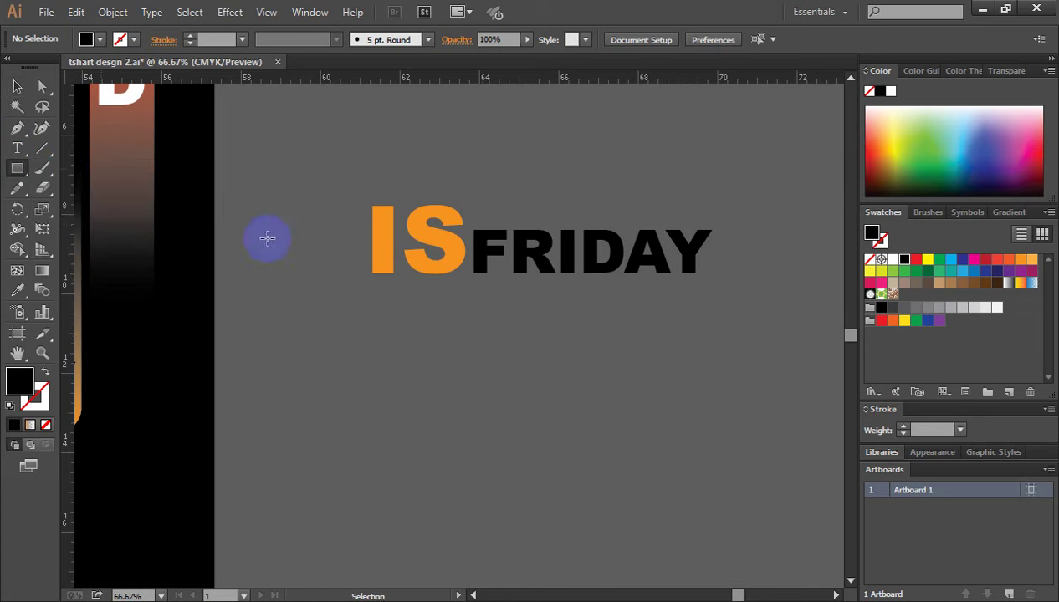
left_click_drag(470, 218, 774, 250)
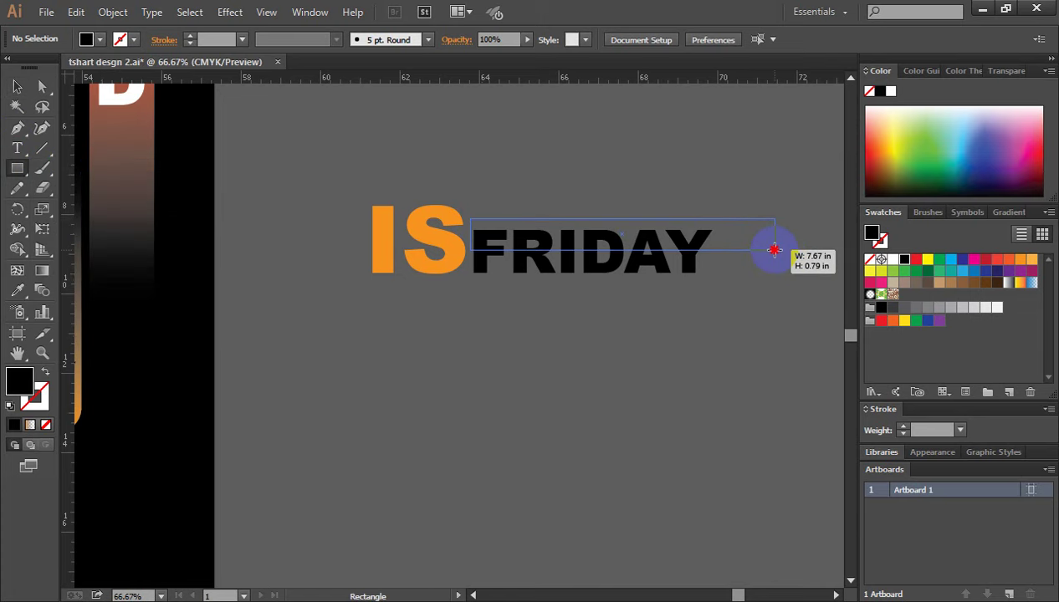
left_click_drag(774, 250, 775, 250)
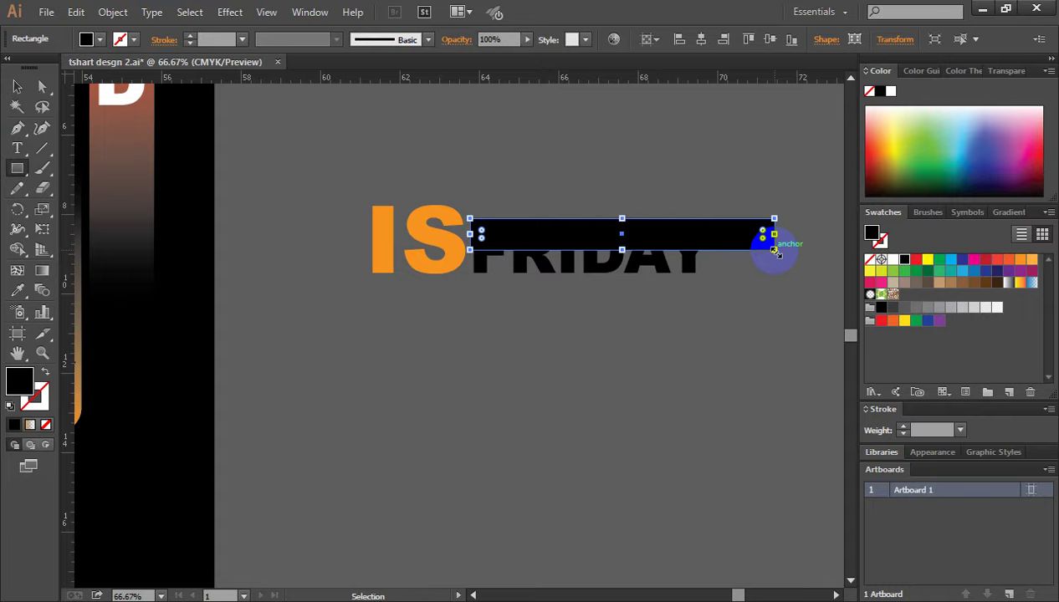
key("ctrl+minus")
mouse_move(357, 404)
left_mouse_down()
mouse_move(516, 357)
mouse_move(876, 361)
left_mouse_up()
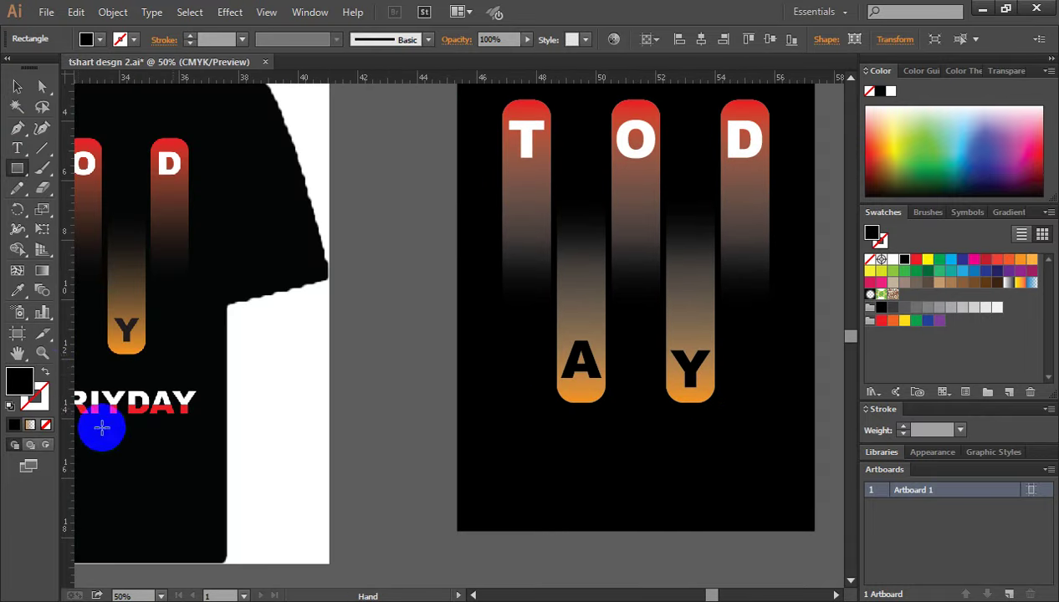
left_click(45, 373)
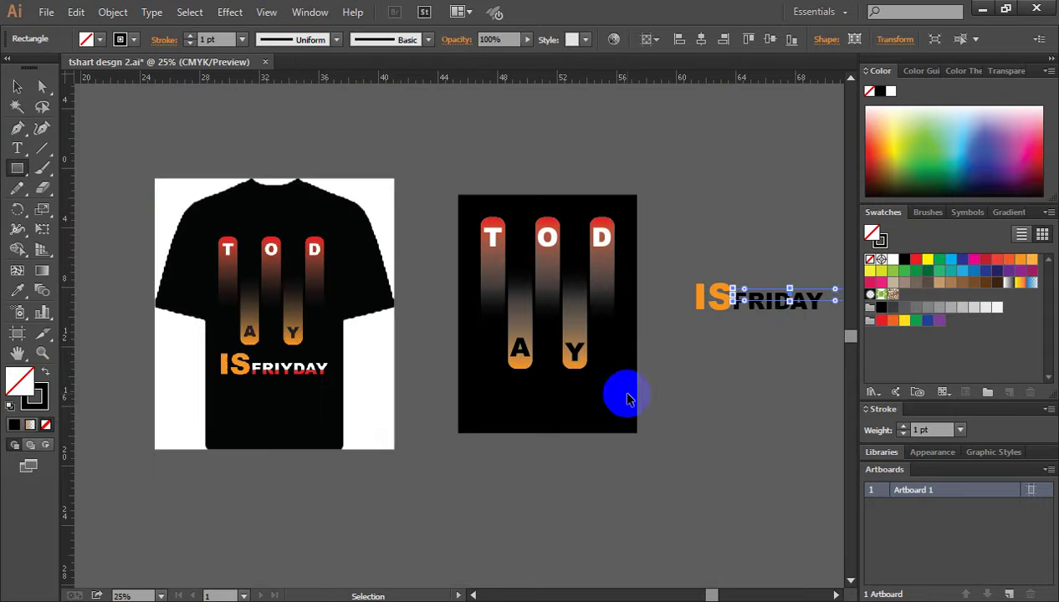
- Convert the IS FRIDAY text into outlines with Create Outlines
key("ctrl+minus")
key("ctrl+minus")
left_click(760, 324)
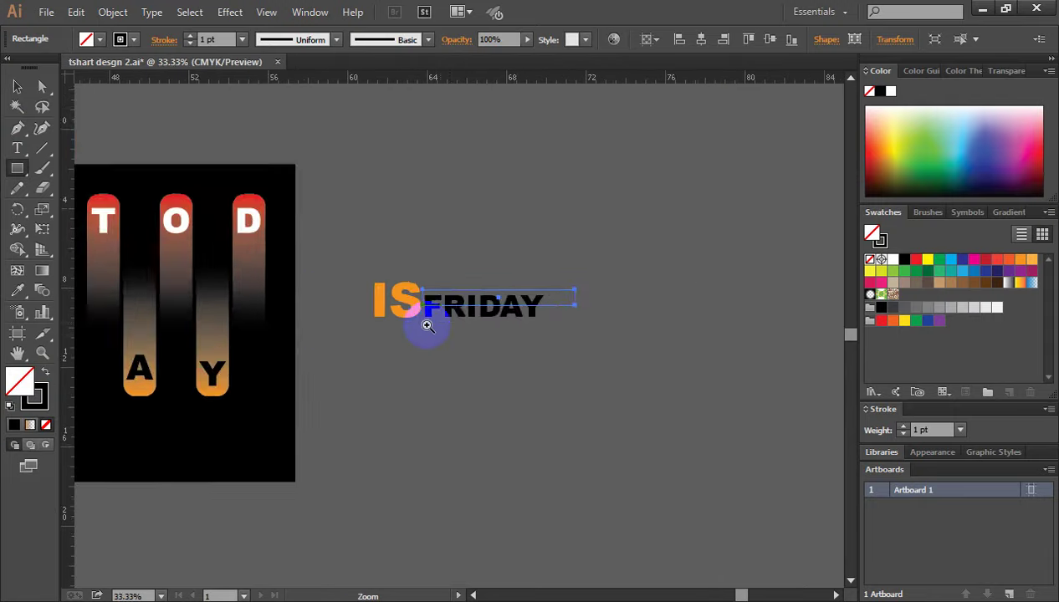
left_click(425, 324)
left_click(466, 335)
left_click(16, 86)
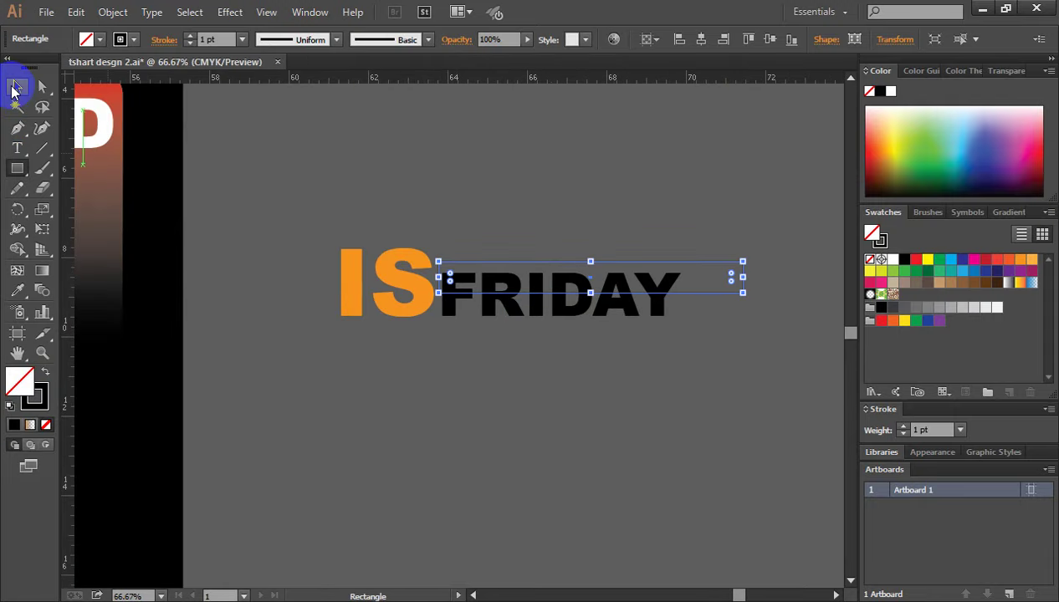
left_click_drag(333, 210, 626, 393)
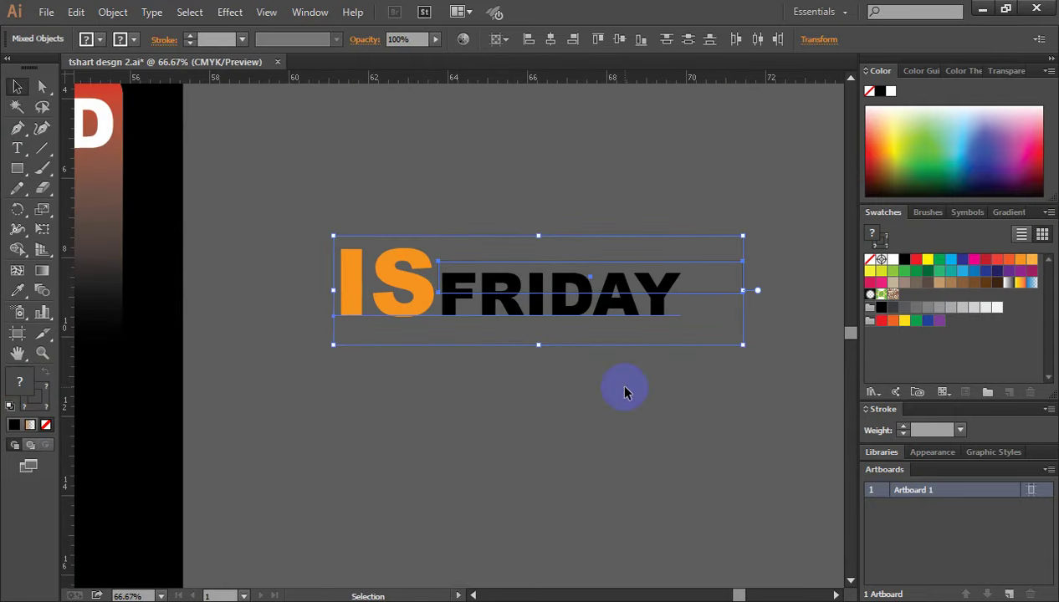
left_click(657, 340)
left_click(559, 315)
right_click(561, 318)
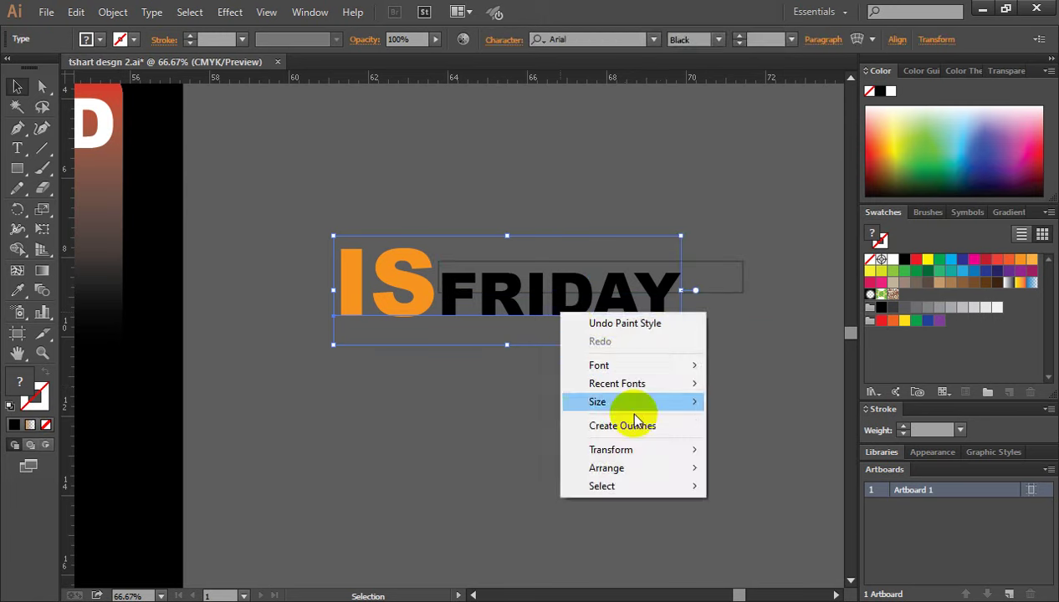
left_click(626, 422)
left_click(590, 326)
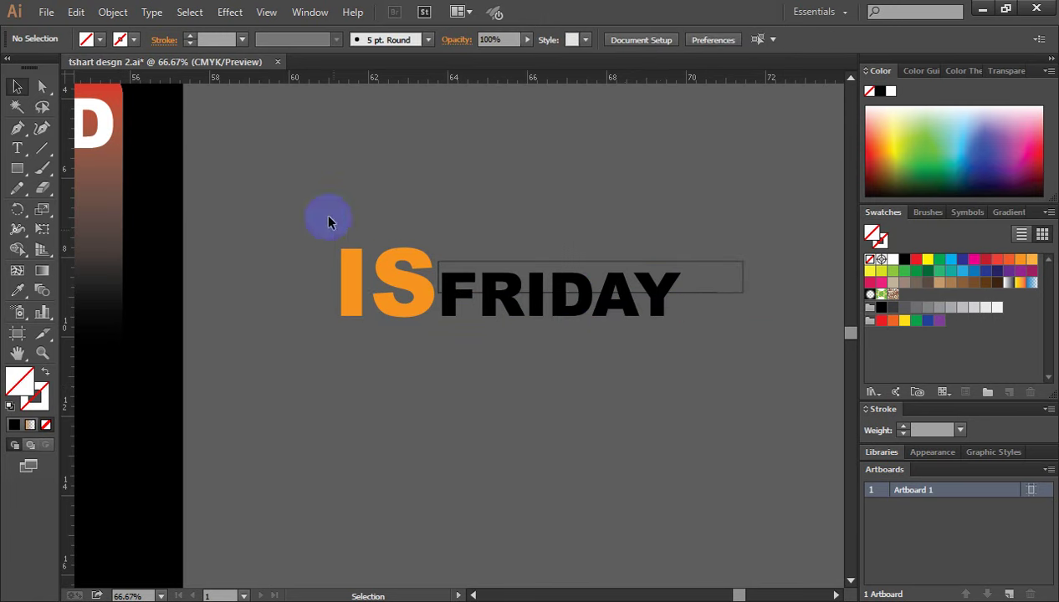
- Select all and use Shape Builder with red fill across the tops of FRIDAY
key("ctrl+a")
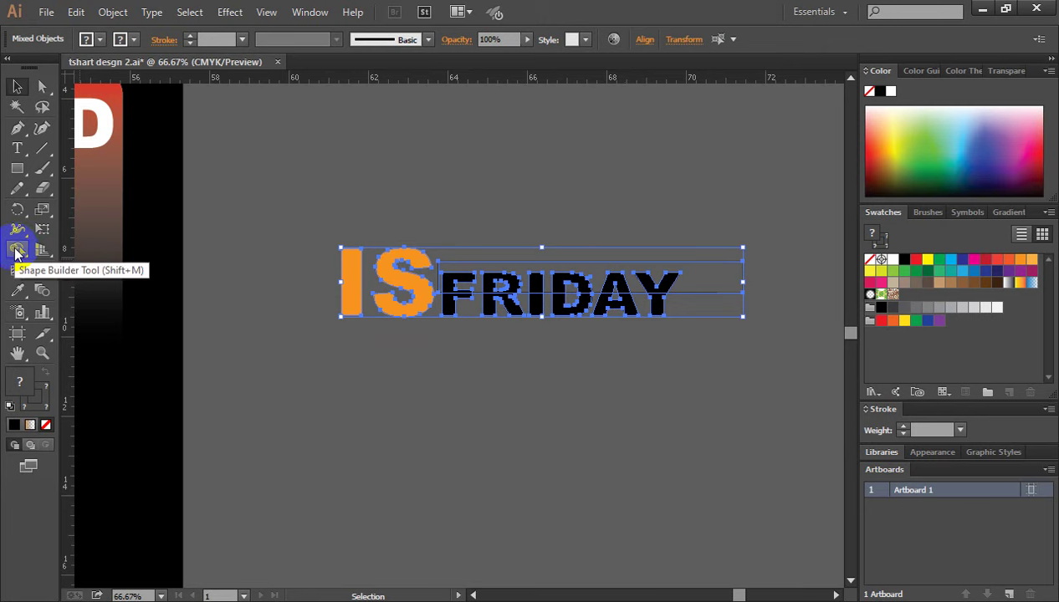
left_click(17, 250)
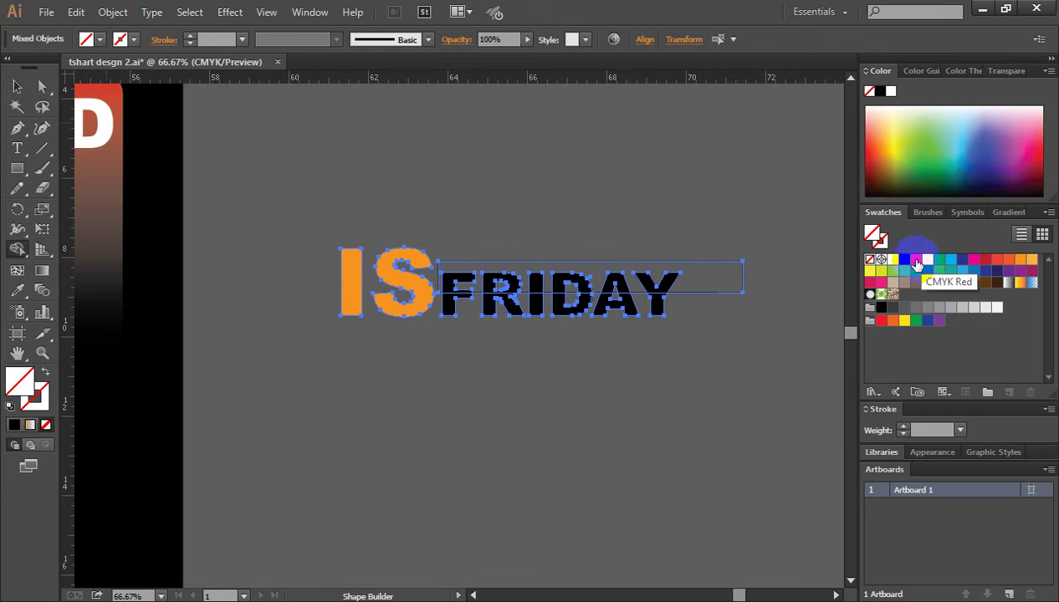
left_click(917, 264)
left_click_drag(450, 279, 660, 281)
left_click(17, 86)
left_click(744, 371)
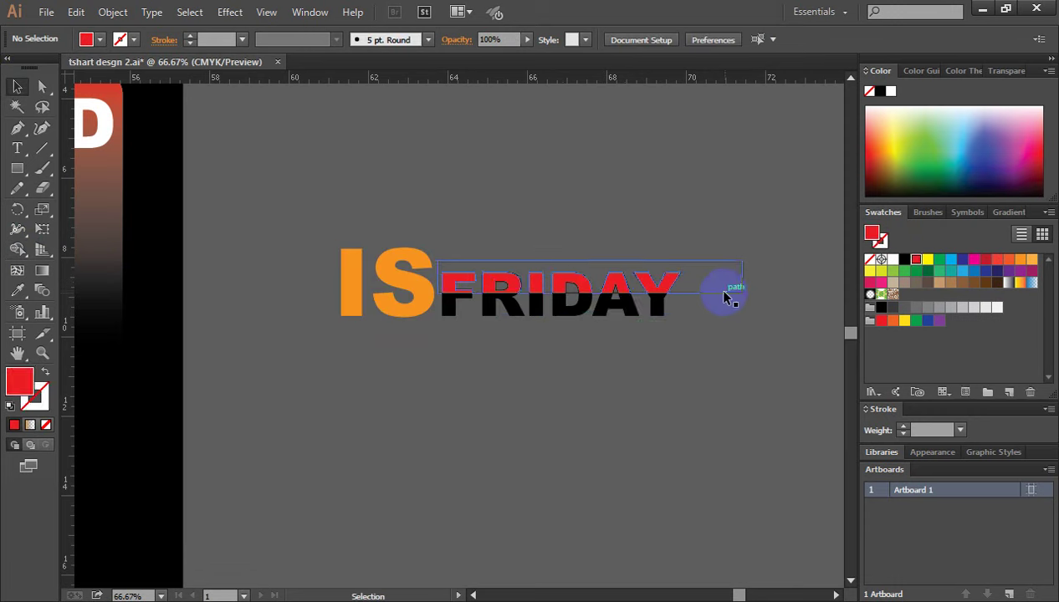
left_click_drag(726, 294, 767, 347)
left_click(732, 381)
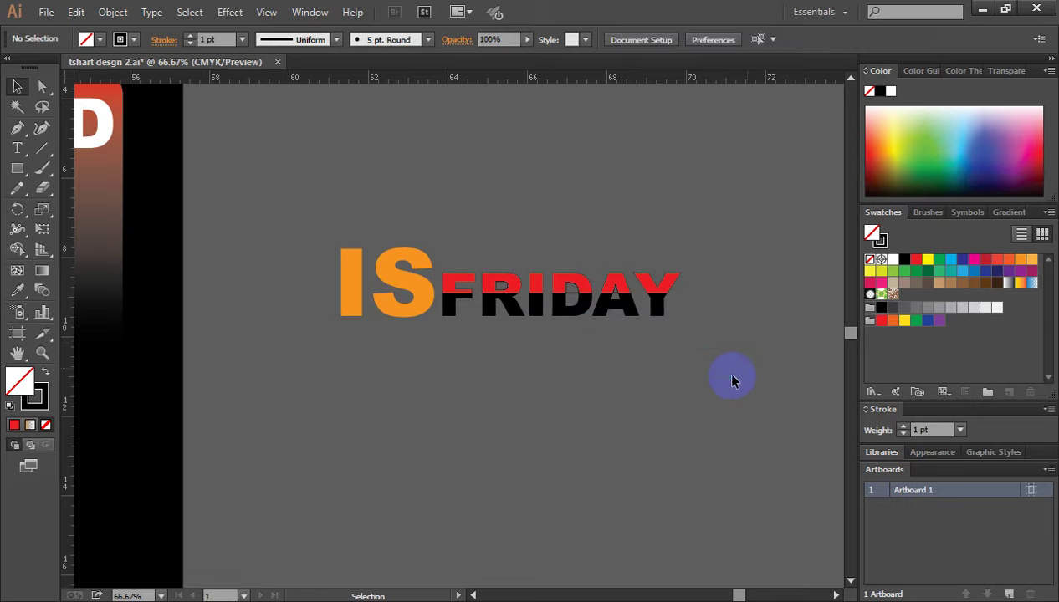
- Ungroup the outlined IS FRIDAY lettering
key("ctrl+minus")
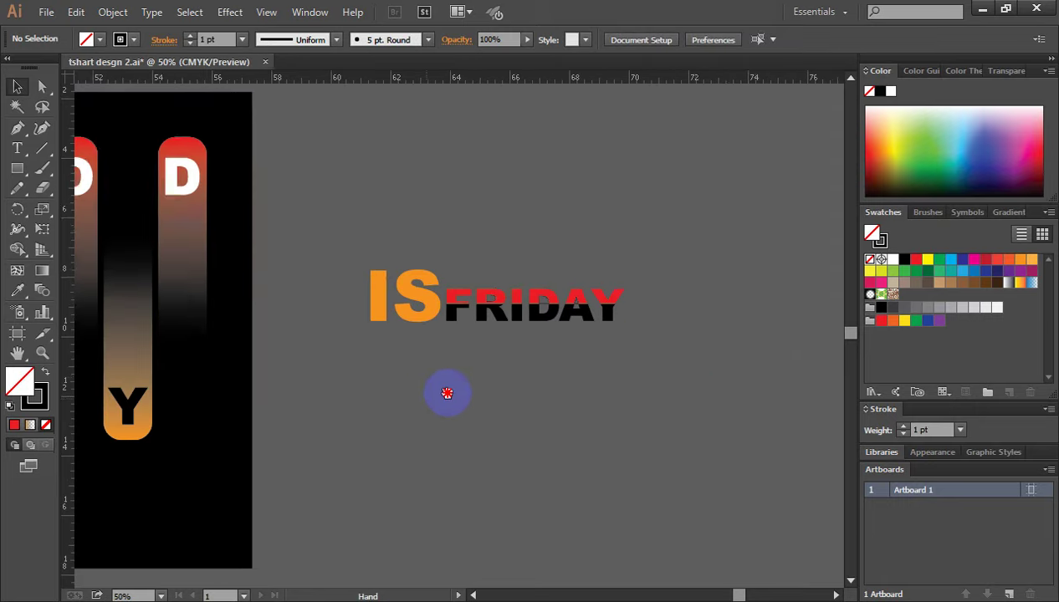
left_click_drag(449, 390, 752, 397)
left_click_drag(235, 385, 372, 382)
left_click_drag(210, 301, 449, 295)
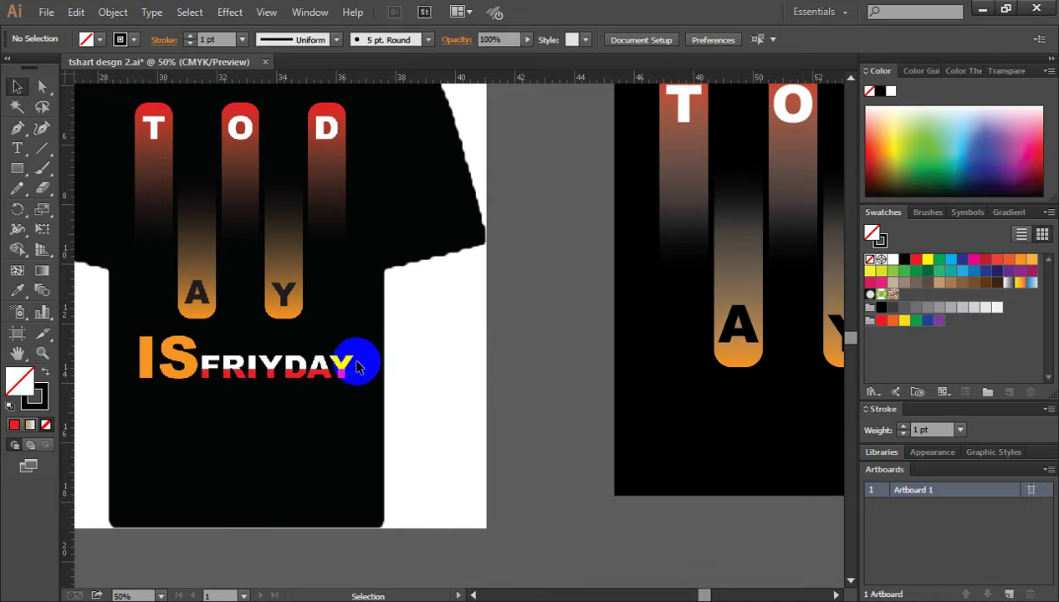
left_click_drag(667, 408, 310, 362)
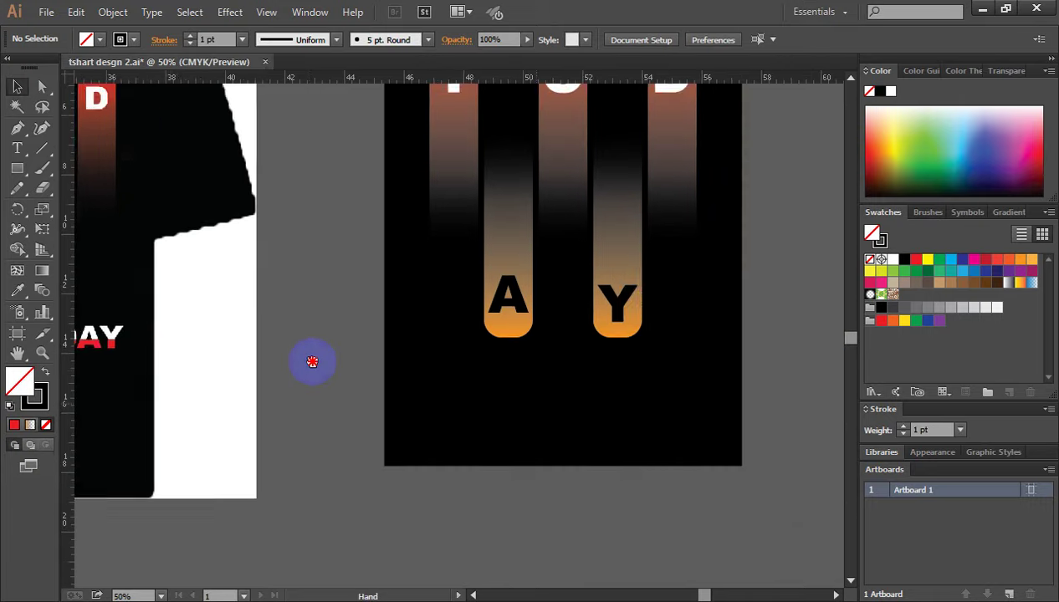
left_click_drag(600, 351, 388, 387)
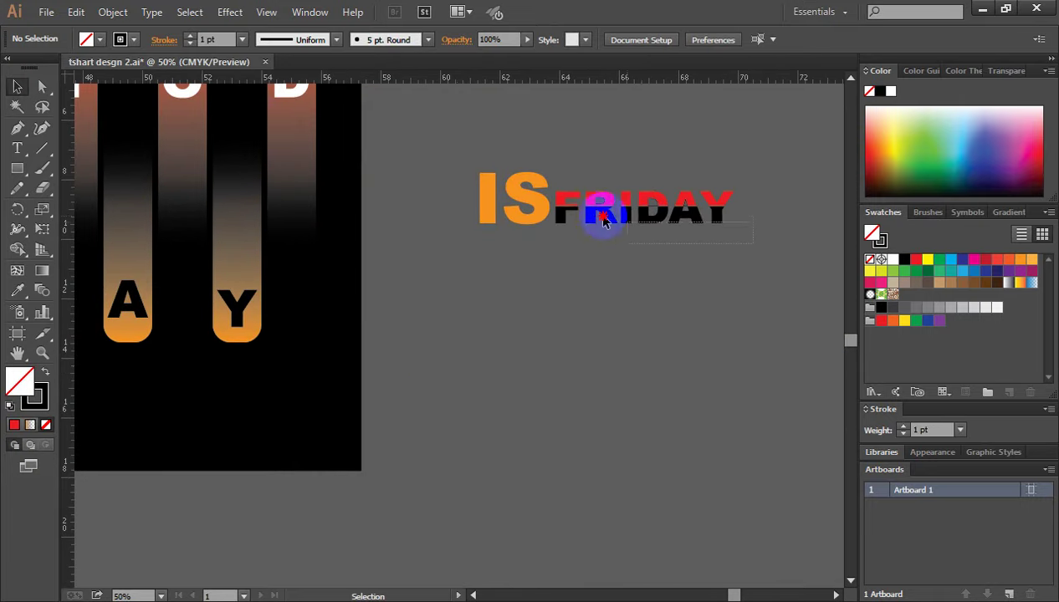
left_click_drag(731, 249, 556, 220)
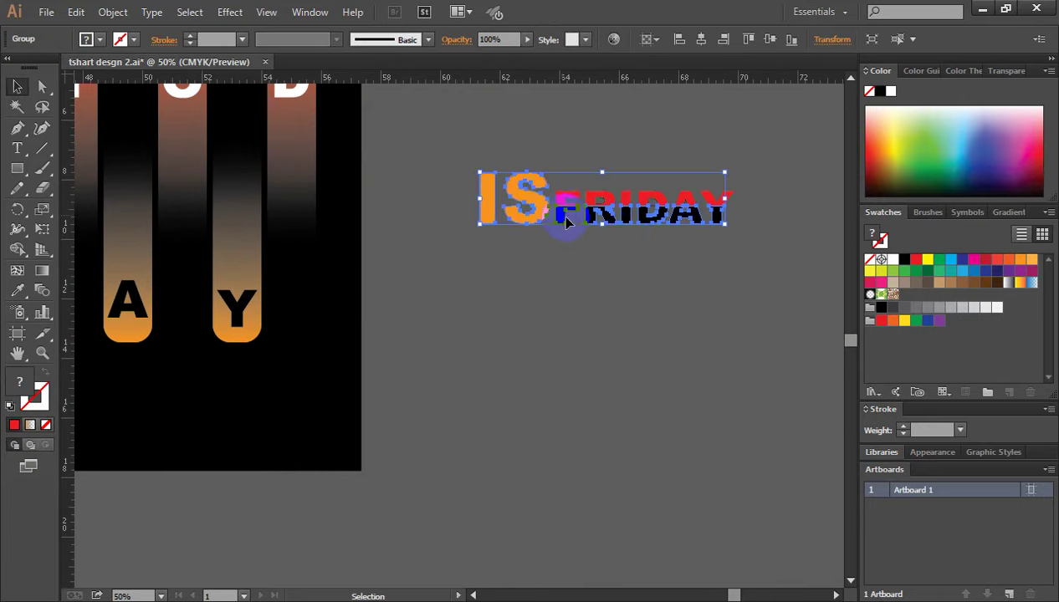
right_click(623, 228)
left_click(709, 314)
- Fill FRIDAY's upper half white and its lower half red
mouse_move(743, 235)
left_mouse_down()
mouse_move(579, 240)
mouse_move(566, 220)
left_mouse_up()
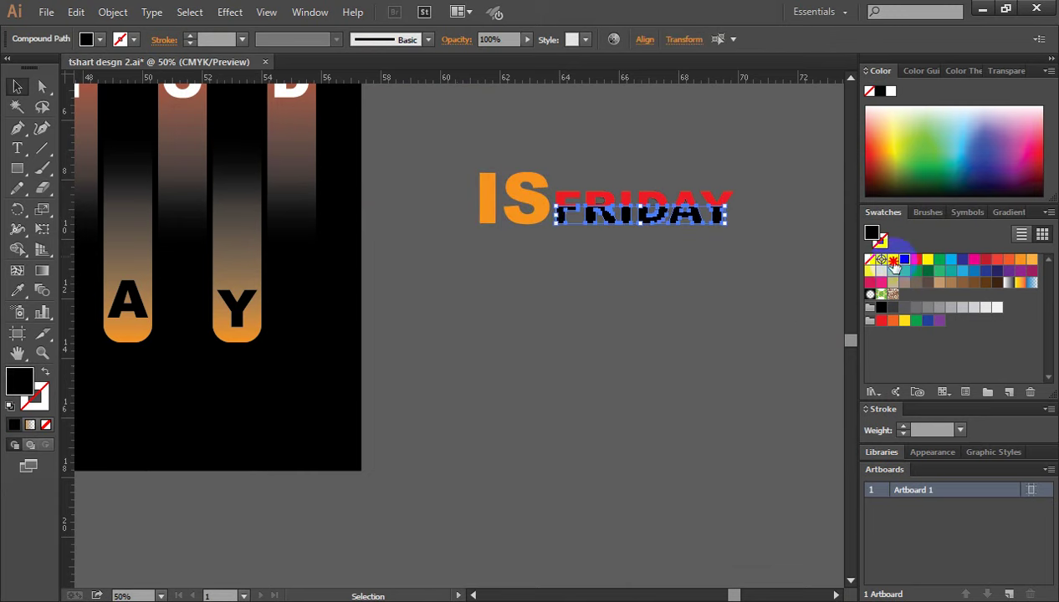
left_click(893, 262)
left_click(709, 296)
left_click_drag(557, 189, 747, 204)
left_click(750, 241)
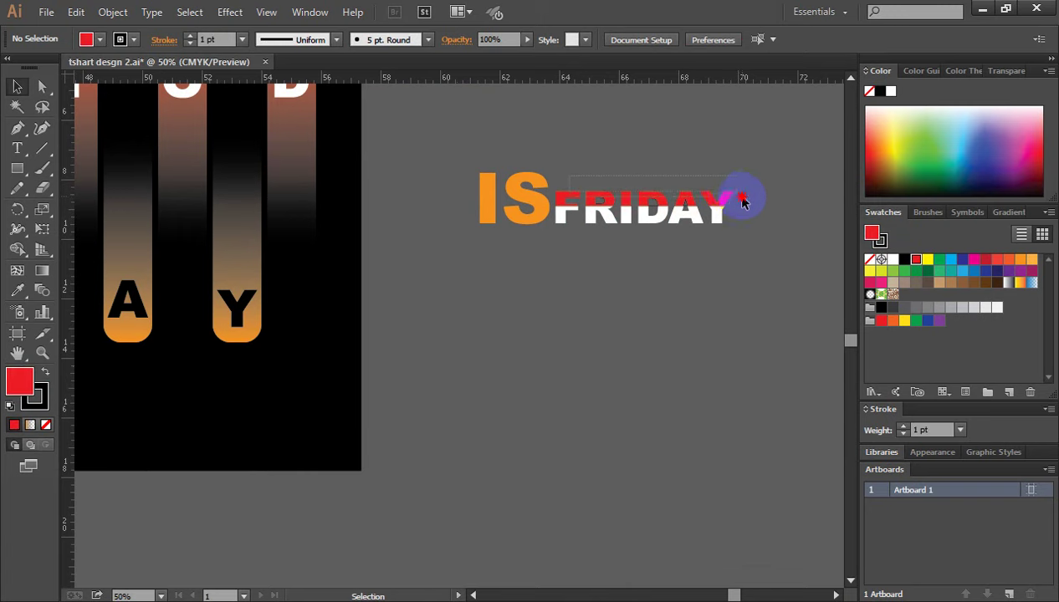
left_click_drag(571, 180, 740, 200)
left_click_drag(882, 251, 907, 255)
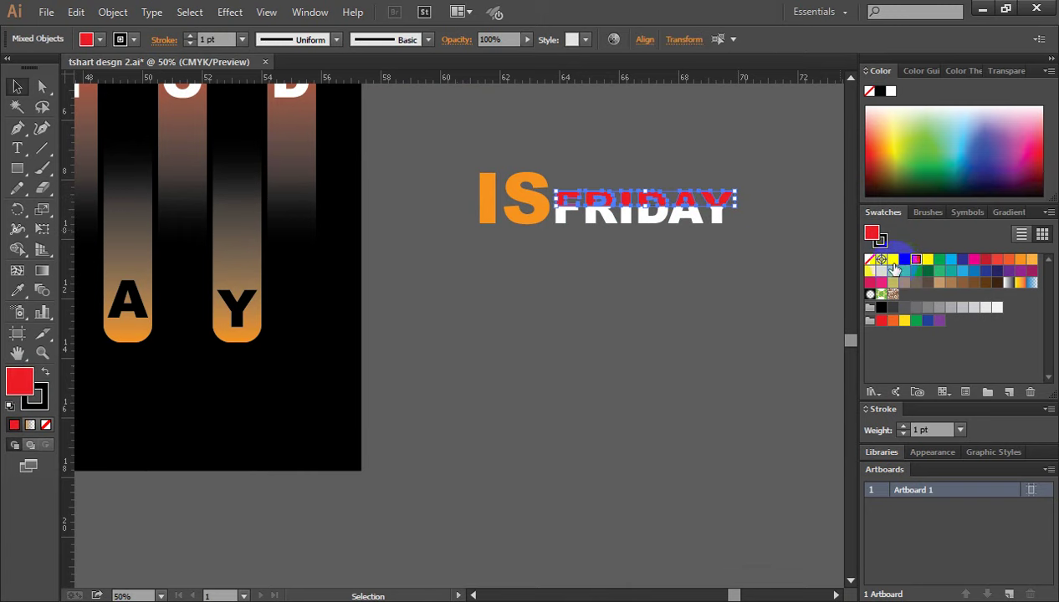
left_click(893, 263)
left_click(757, 255)
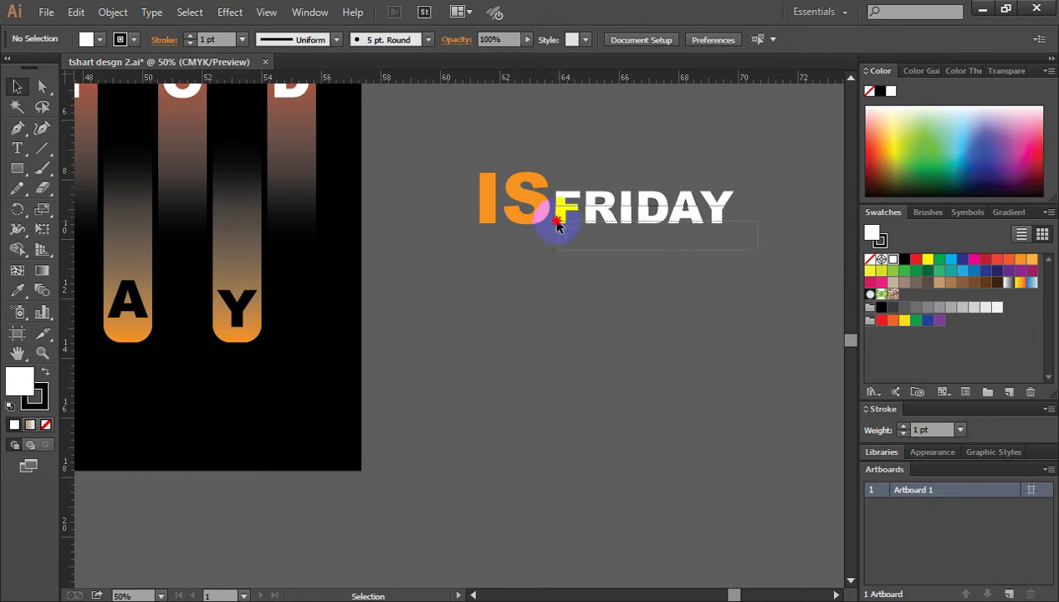
left_click_drag(558, 225, 556, 223)
left_click(916, 260)
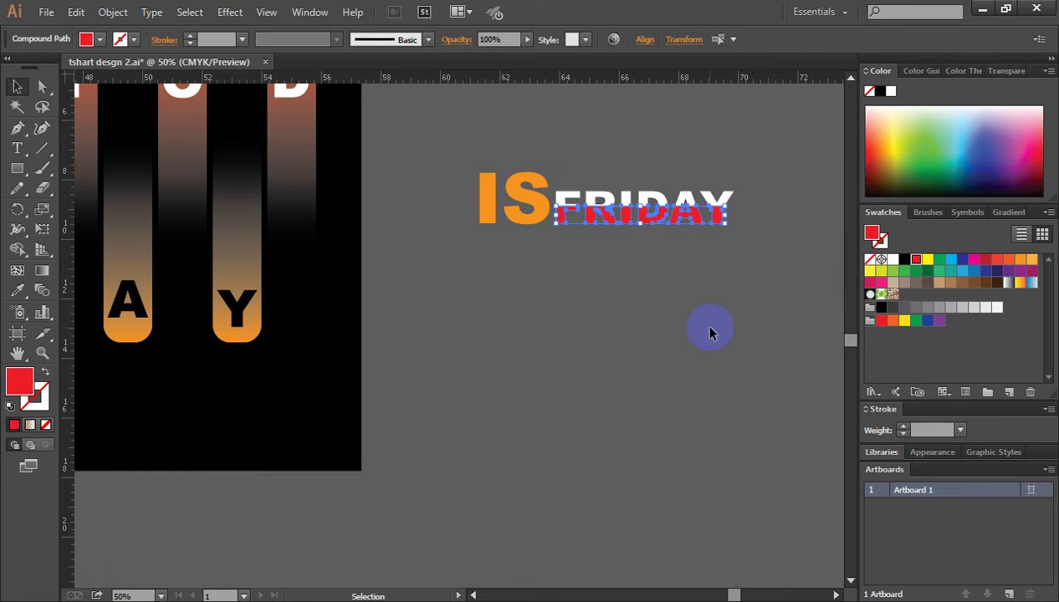
left_click(709, 333)
key("ctrl+minus")
- Group the IS and FRIDAY pieces together
left_click_drag(534, 347, 587, 340)
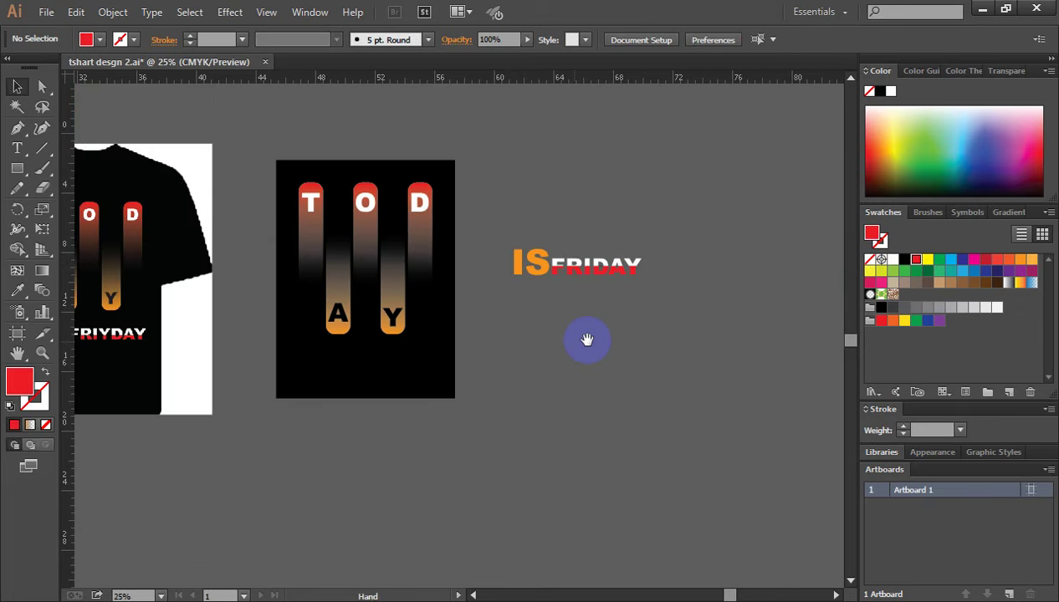
left_click_drag(489, 224, 626, 300)
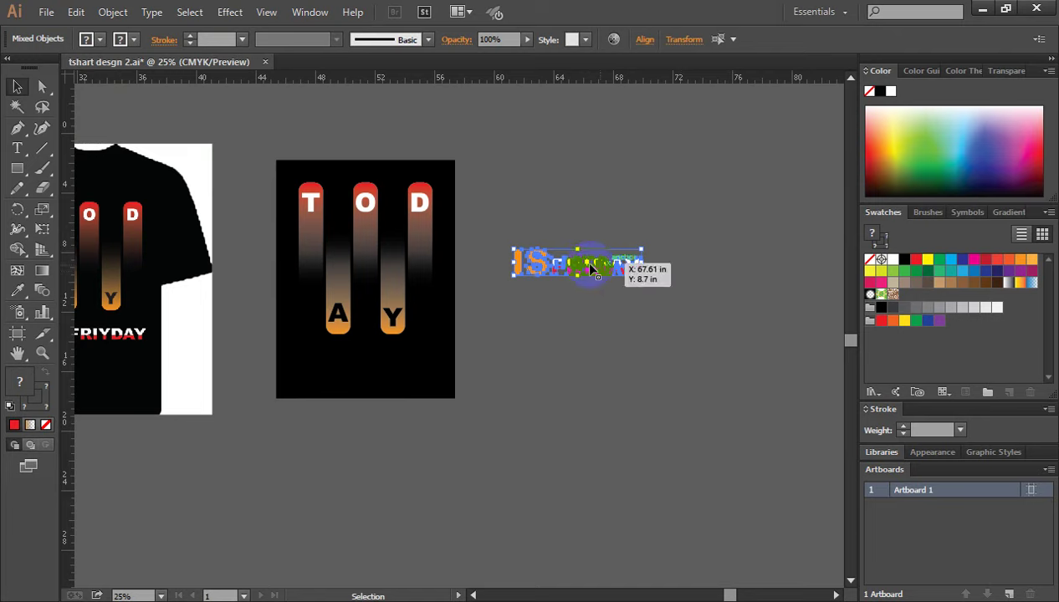
right_click(590, 268)
left_click(632, 339)
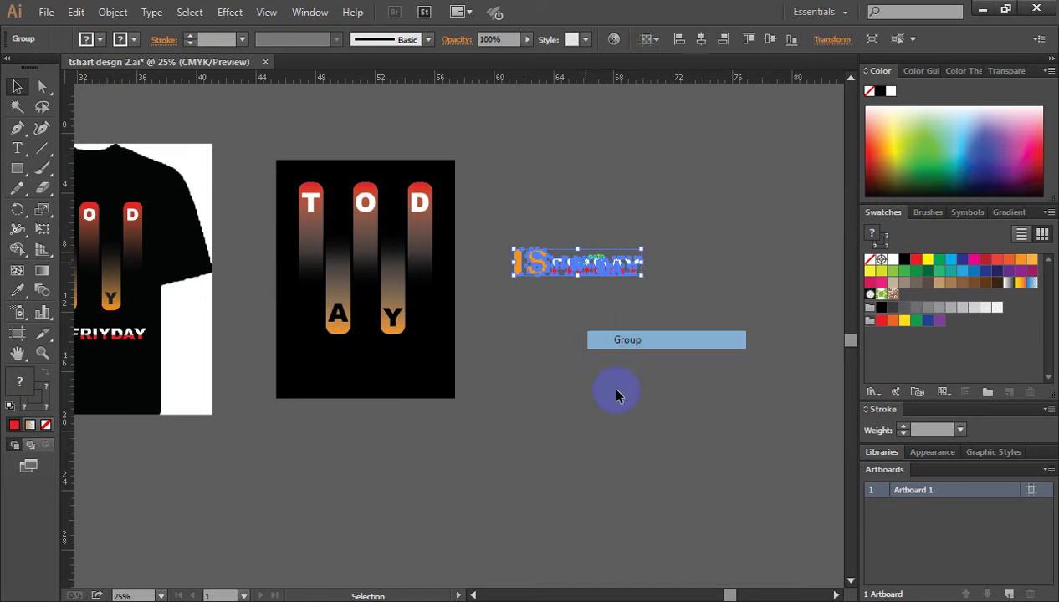
left_click(552, 361)
- Group the TODAY bars and letters, and place a vertical guide at the panel's centre
scroll(753, 364, "left", 5)
mouse_move(462, 153)
left_mouse_down()
mouse_move(577, 316)
mouse_move(627, 346)
left_mouse_up()
right_click(554, 224)
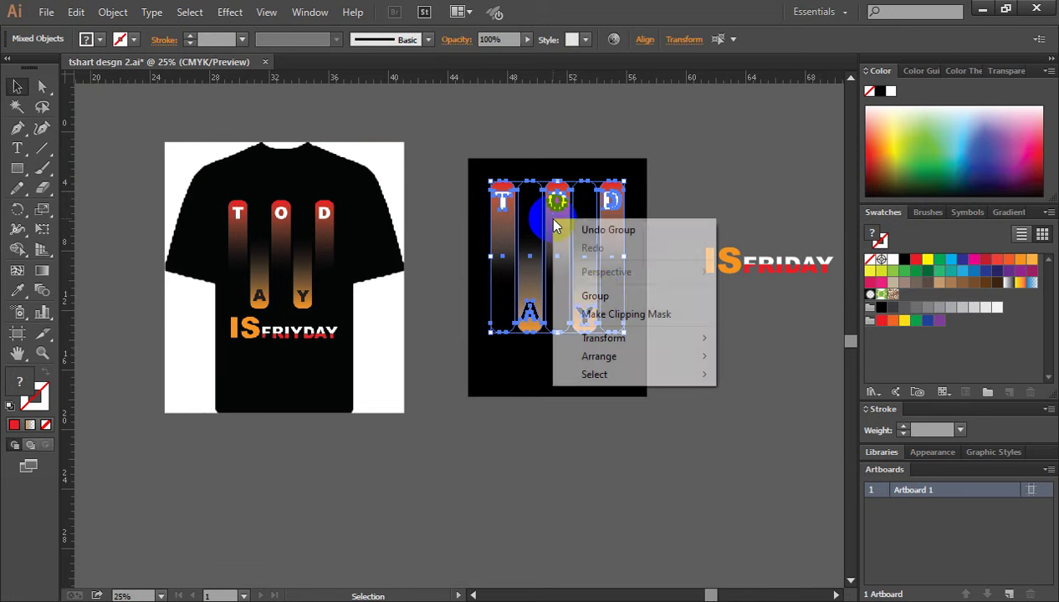
left_click(594, 296)
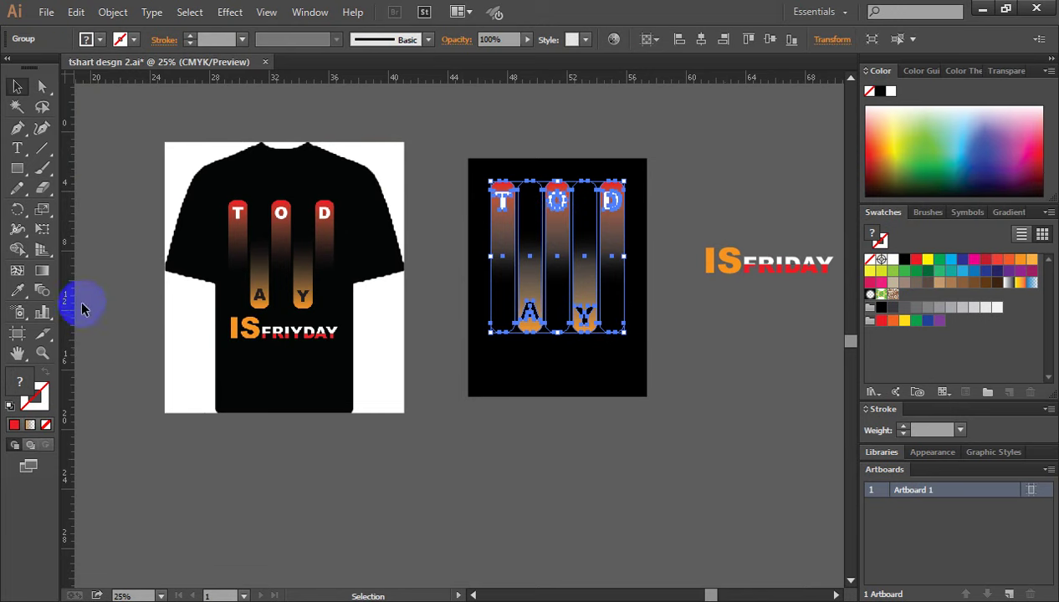
left_click_drag(67, 285, 560, 335)
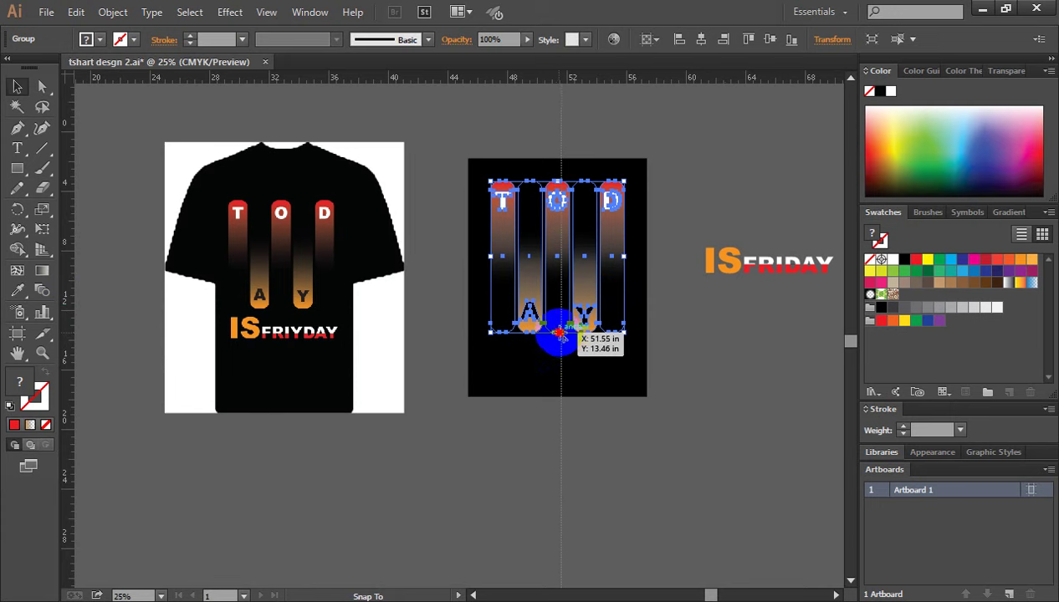
left_click_drag(564, 334, 564, 335)
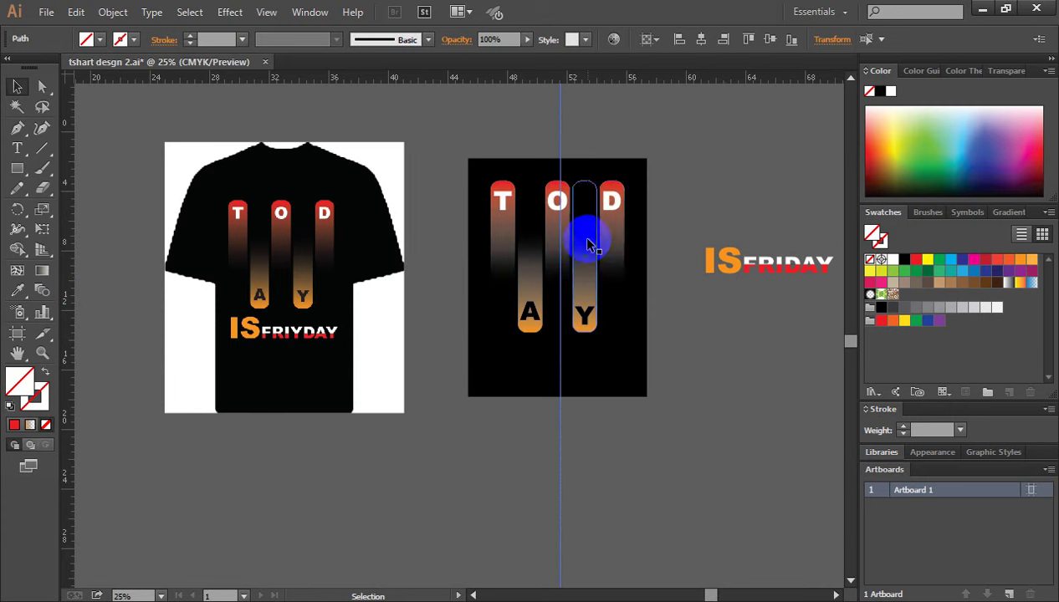
- Line up the guide with the centre of the TODAY bars
left_click(575, 348)
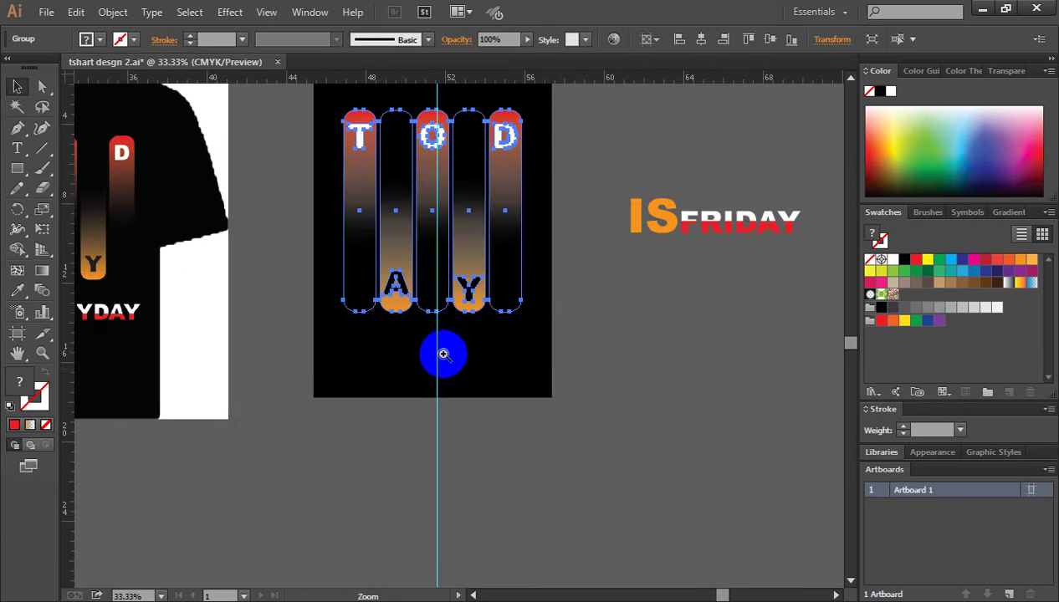
left_click(438, 351)
left_click(465, 366)
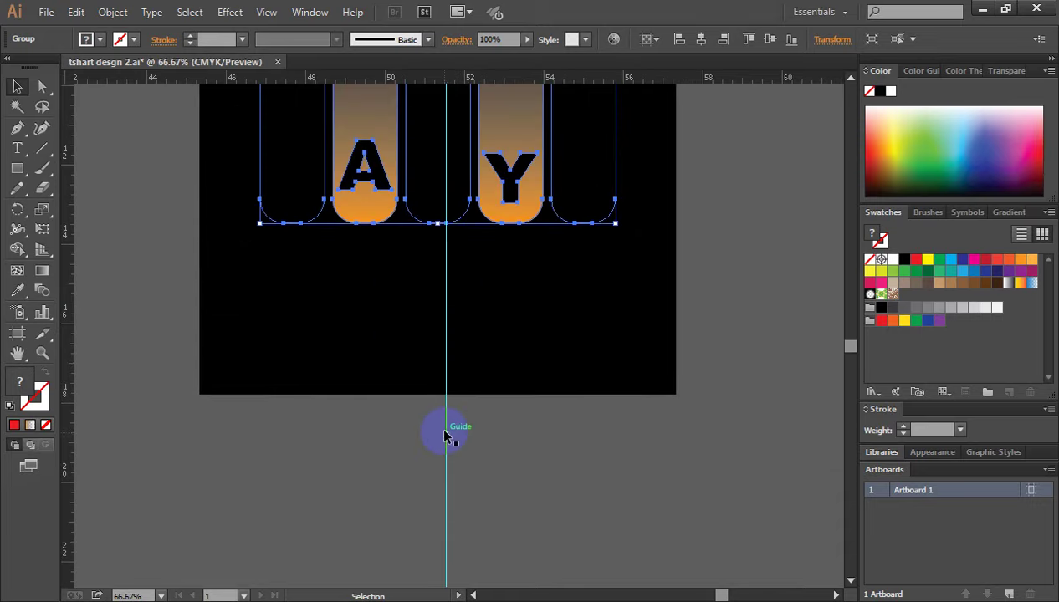
left_click_drag(445, 424, 438, 420)
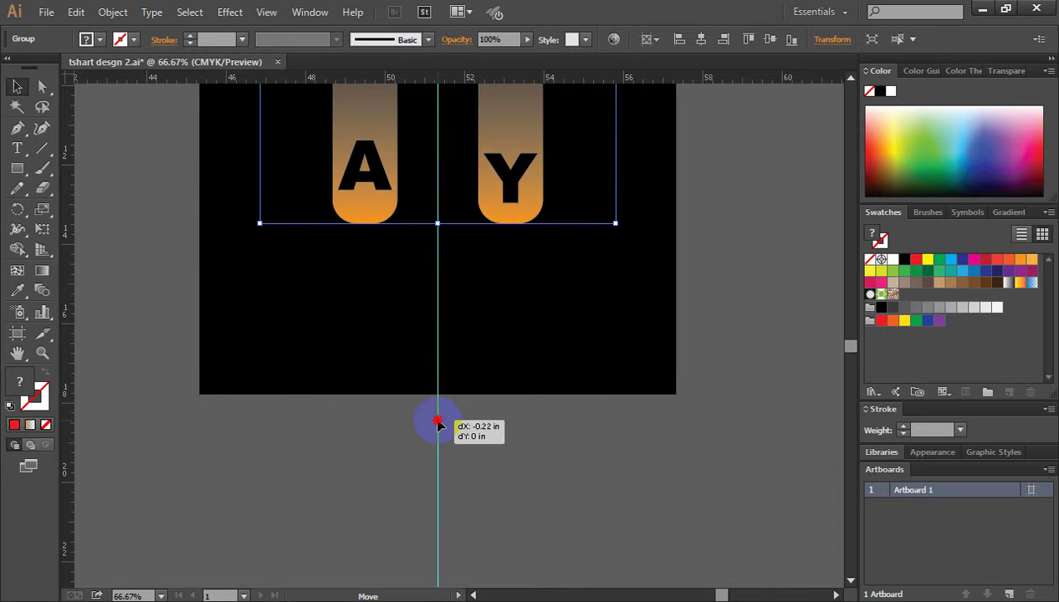
left_click(711, 366)
left_click(699, 337)
key("ctrl+minus")
key("ctrl+minus")
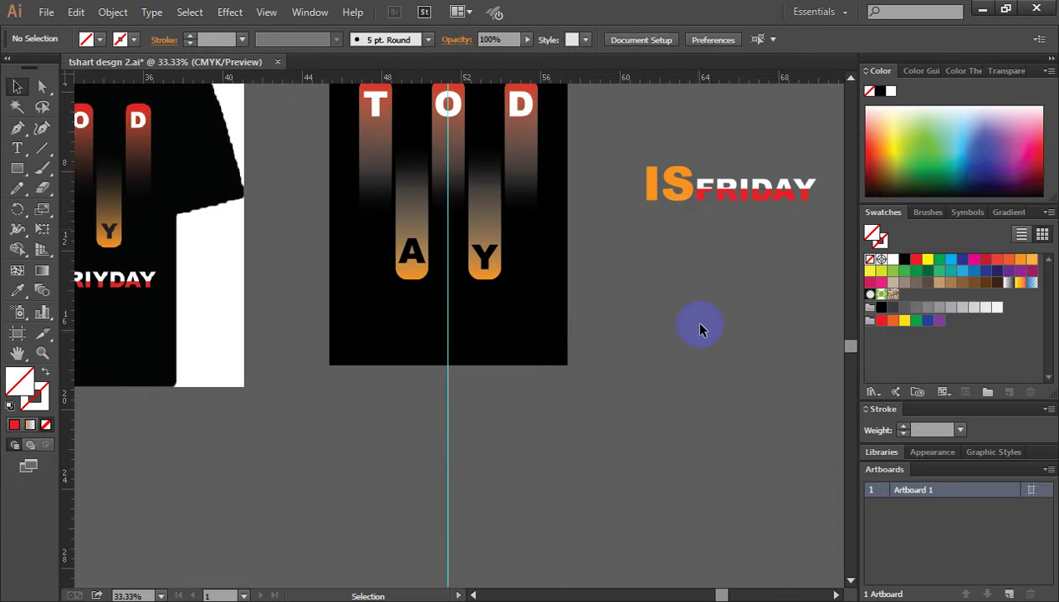
- Move the IS FRIDAY group onto the panel beneath the bars, nudging it left twice
mouse_move(686, 201)
left_mouse_down()
mouse_move(415, 320)
mouse_move(401, 316)
left_mouse_up()
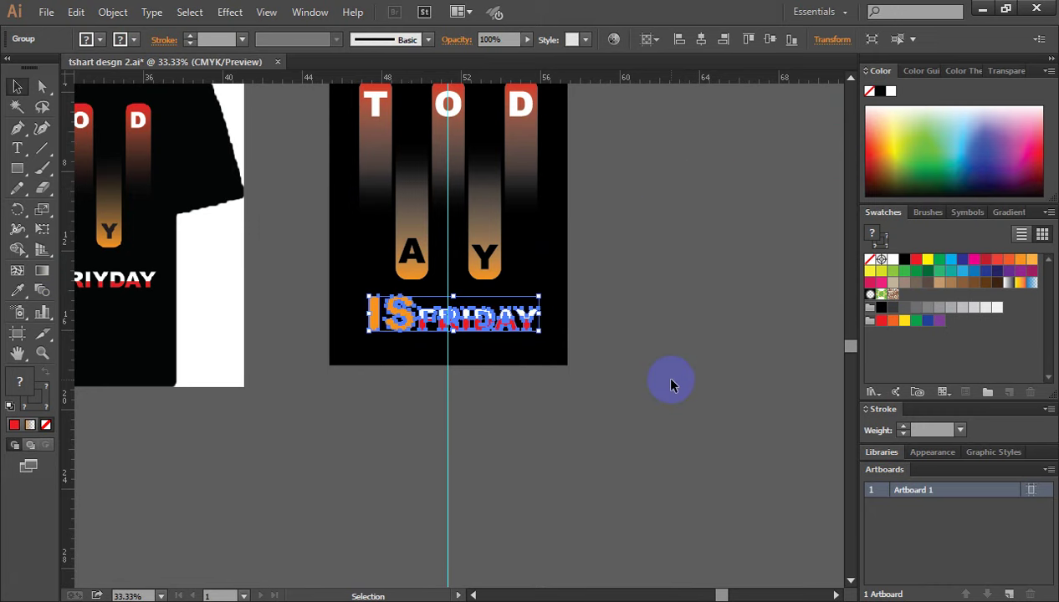
key("Left")
key("Left")
key("Left")
key("Left")
key("Left")
key("Left")
key("Left")
key("Left")
key("Left")
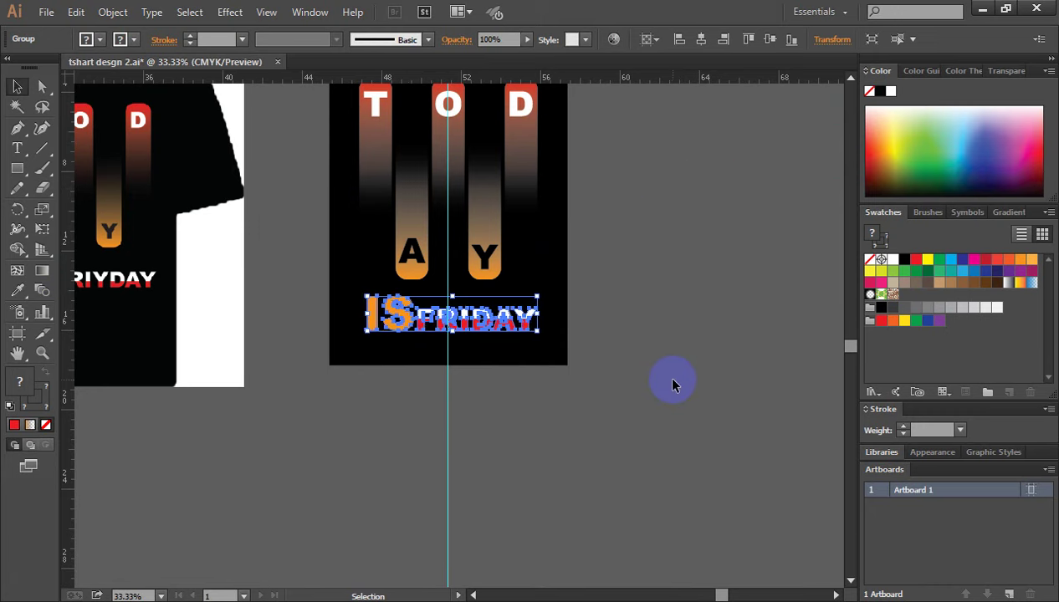
key("Left")
key("Left")
key("Left")
key("Left")
key("Left")
key("Left")
key("Left")
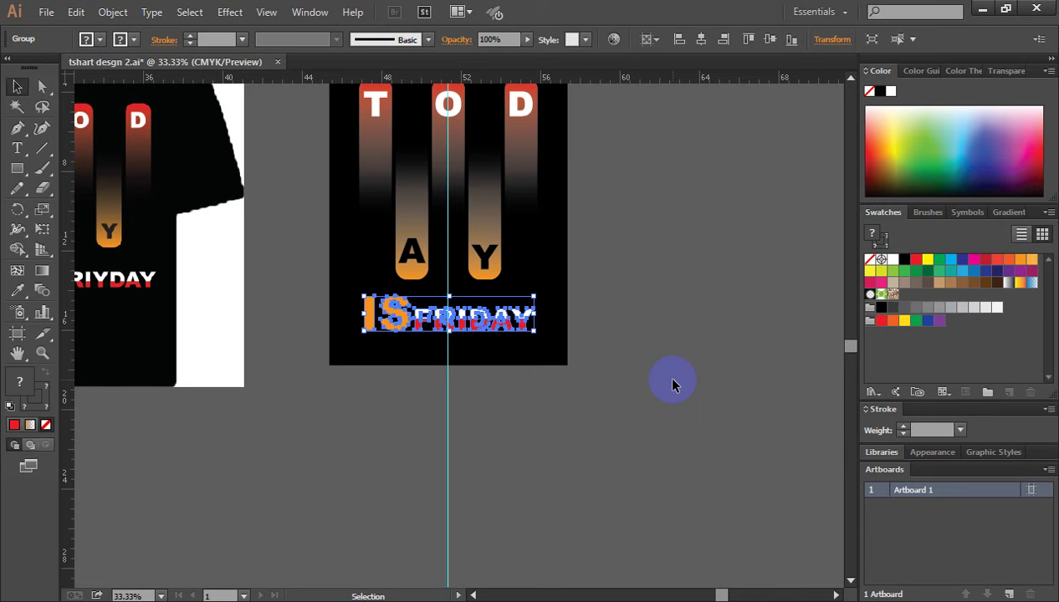
- Scale the IS FRIDAY line from its corner to roughly the width of the lettered bars
mouse_move(534, 330)
left_mouse_down()
mouse_move(583, 366)
mouse_move(723, 384)
left_mouse_up()
left_click(627, 361)
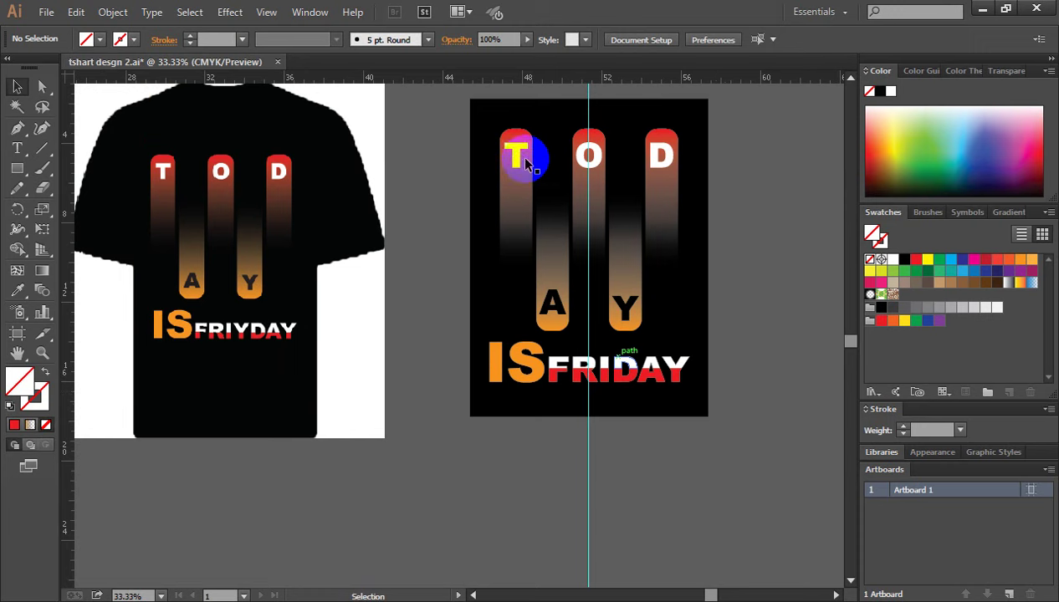
left_click(516, 201)
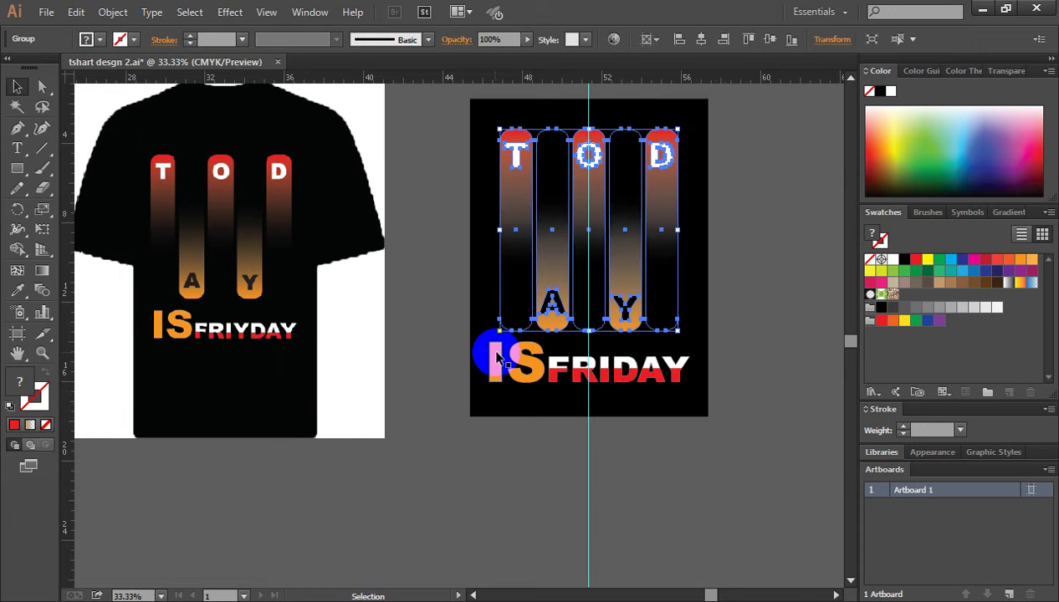
left_click(682, 378)
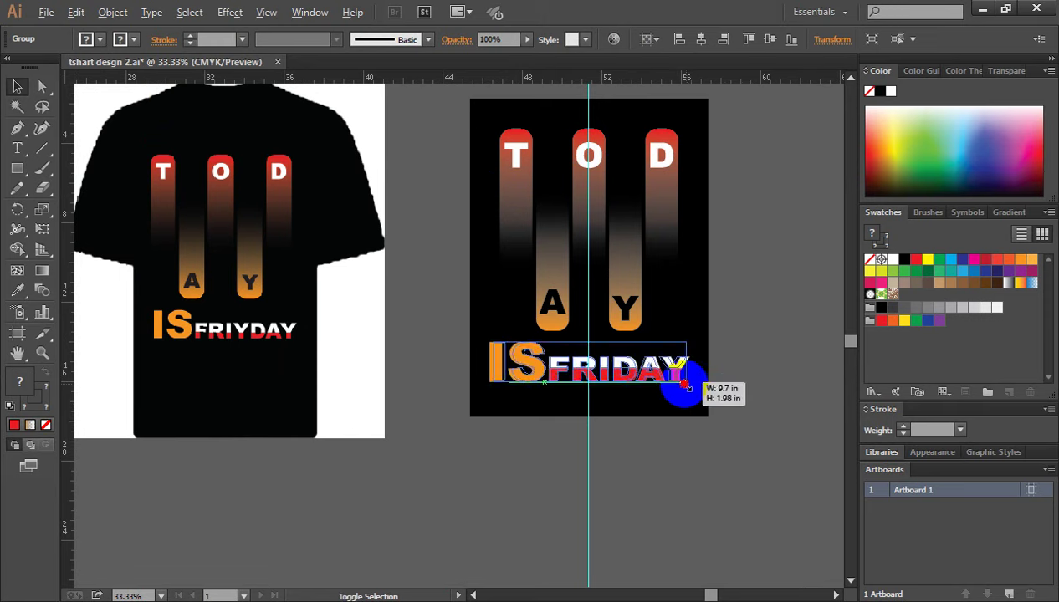
left_click_drag(691, 386, 680, 381)
left_click_drag(586, 361, 585, 363)
left_click(512, 295)
- Place vertical ruler guides at the first bar's left edge and the last bar's right edge
key("ctrl+plus")
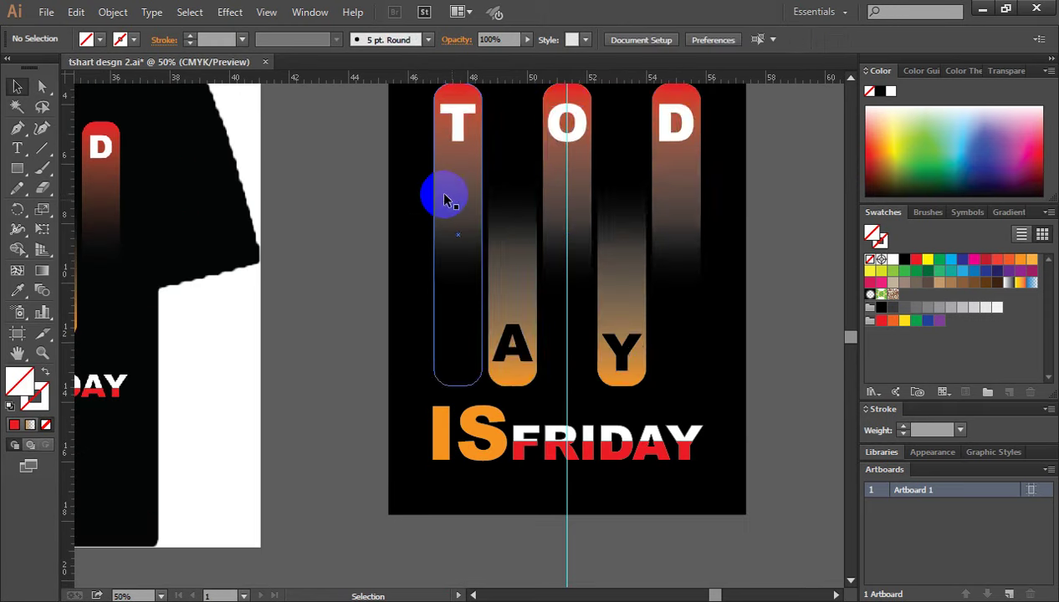
left_click(442, 196)
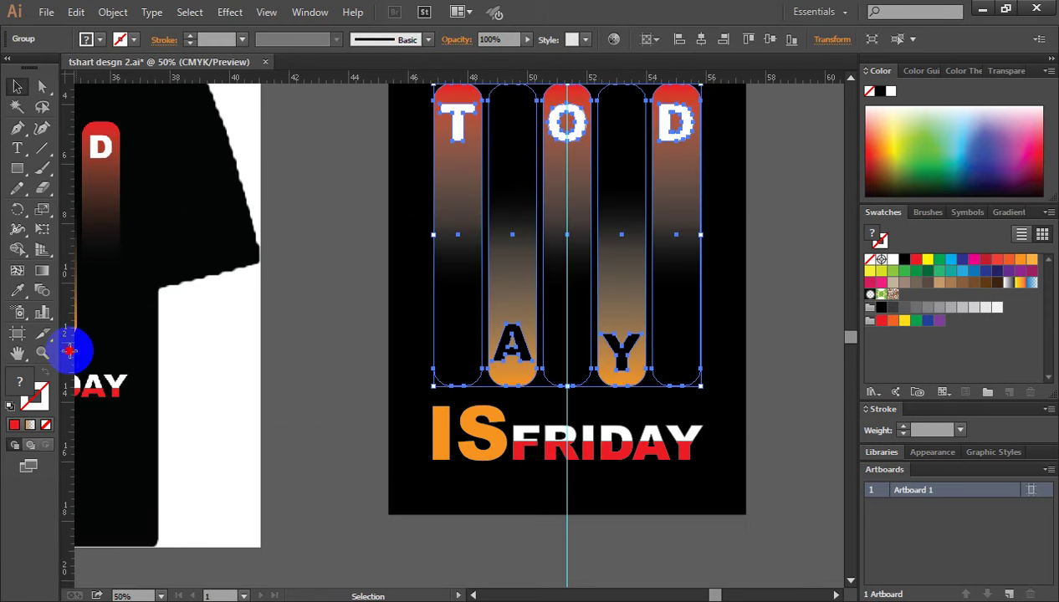
left_click_drag(69, 351, 433, 374)
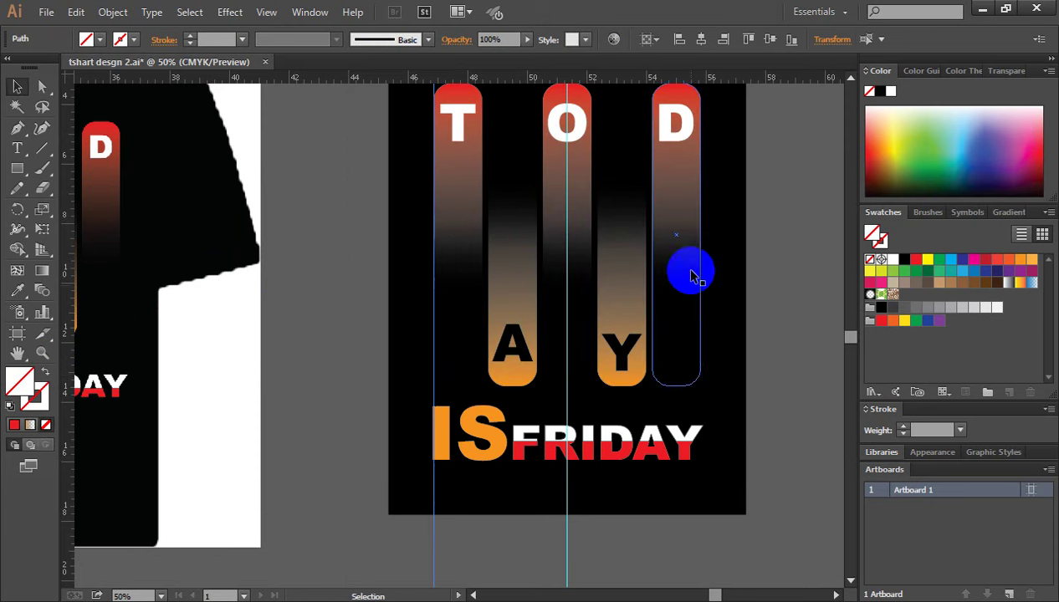
left_click(685, 263)
left_click_drag(65, 366, 700, 372)
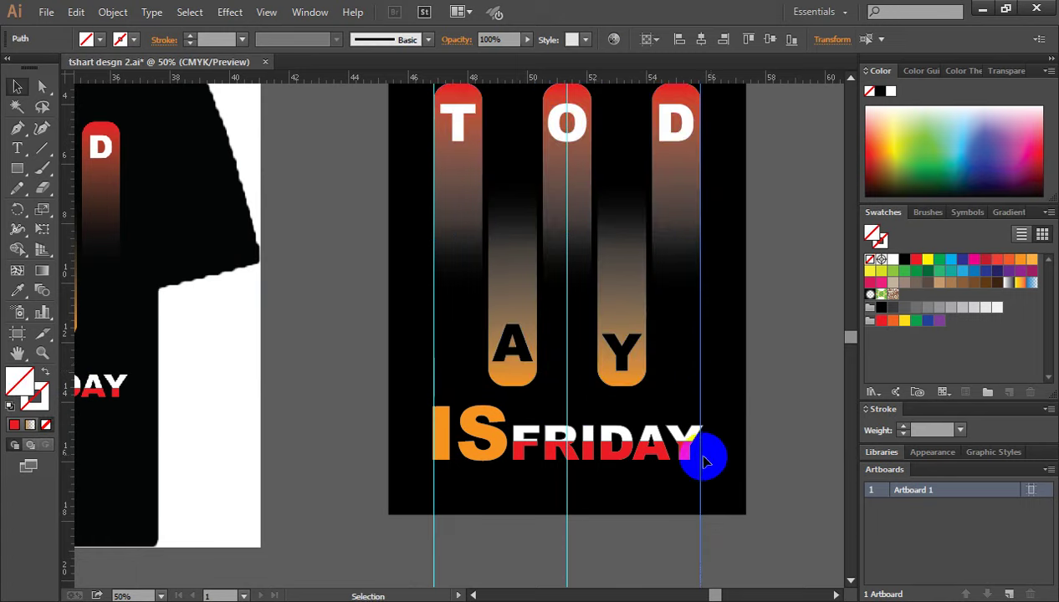
- Zoom in on FRIDAY and resize DAY so its right edge snaps to the guide
scroll(693, 454, "down", 2)
left_click(577, 410)
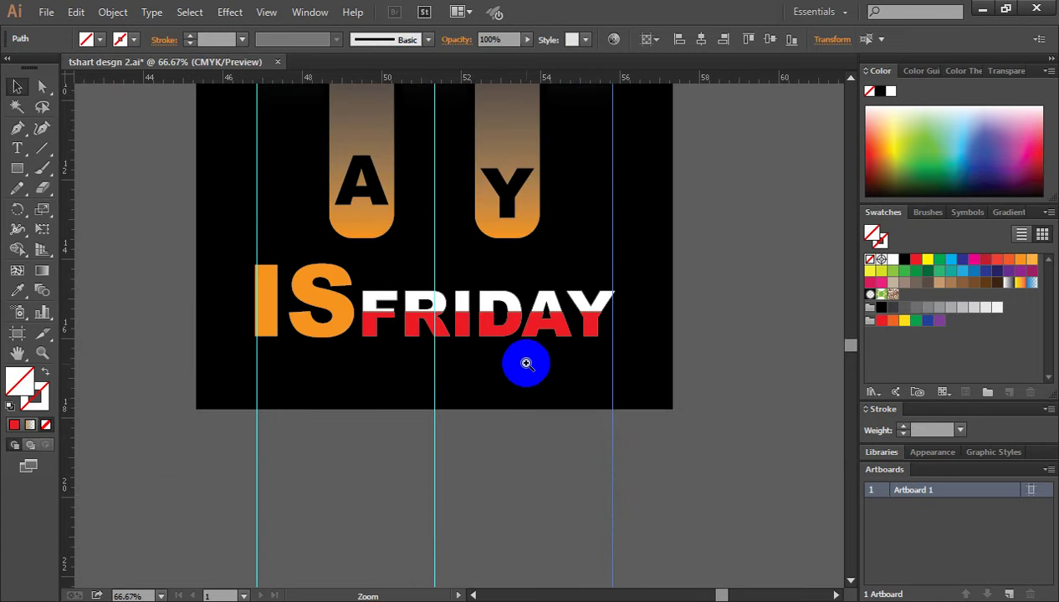
left_click(554, 336)
left_click(496, 335)
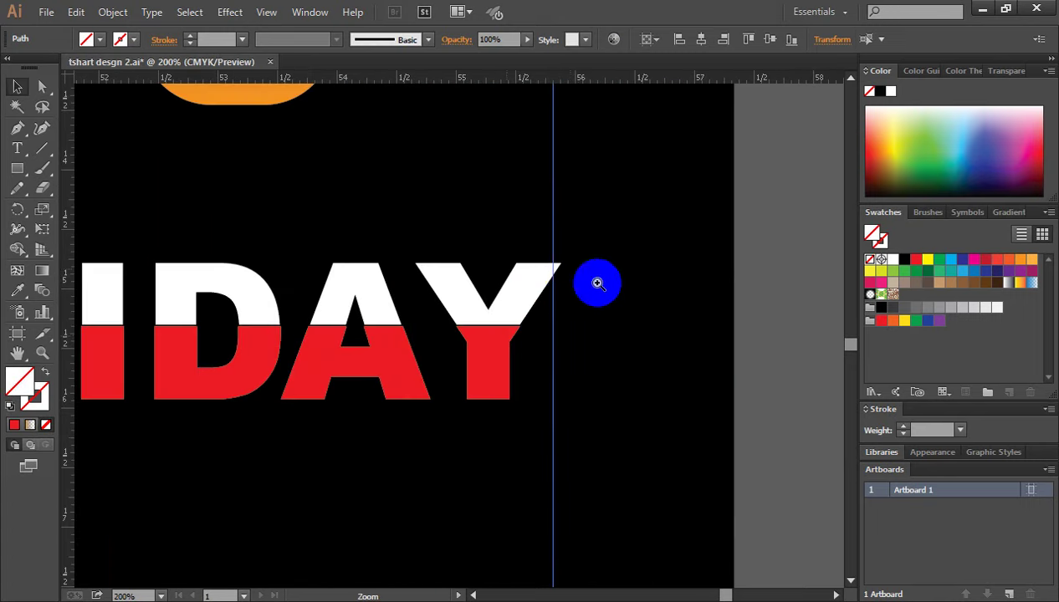
key("v")
left_click(473, 314)
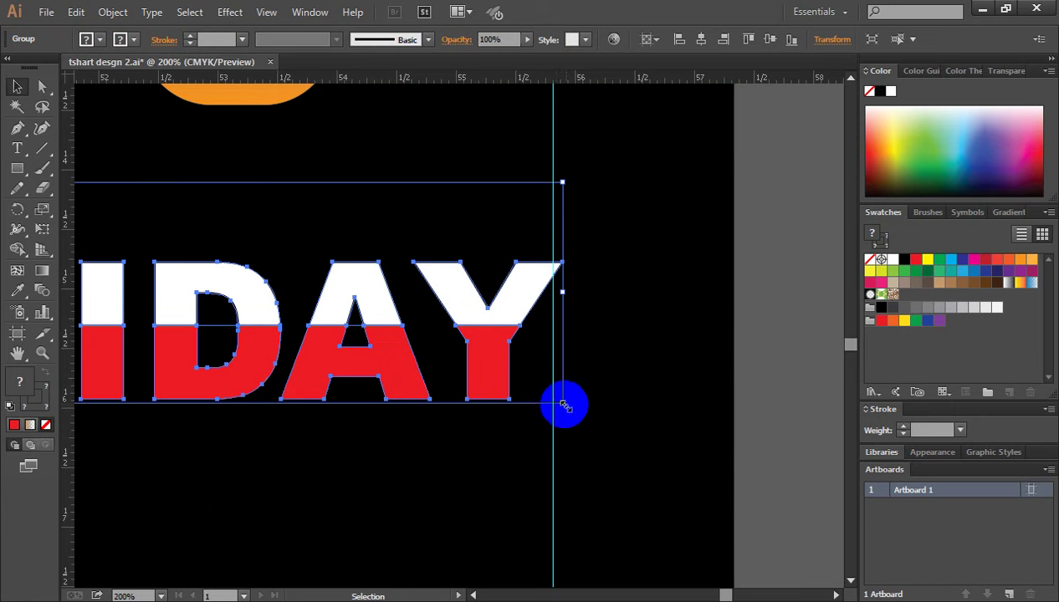
left_click_drag(562, 406, 552, 402)
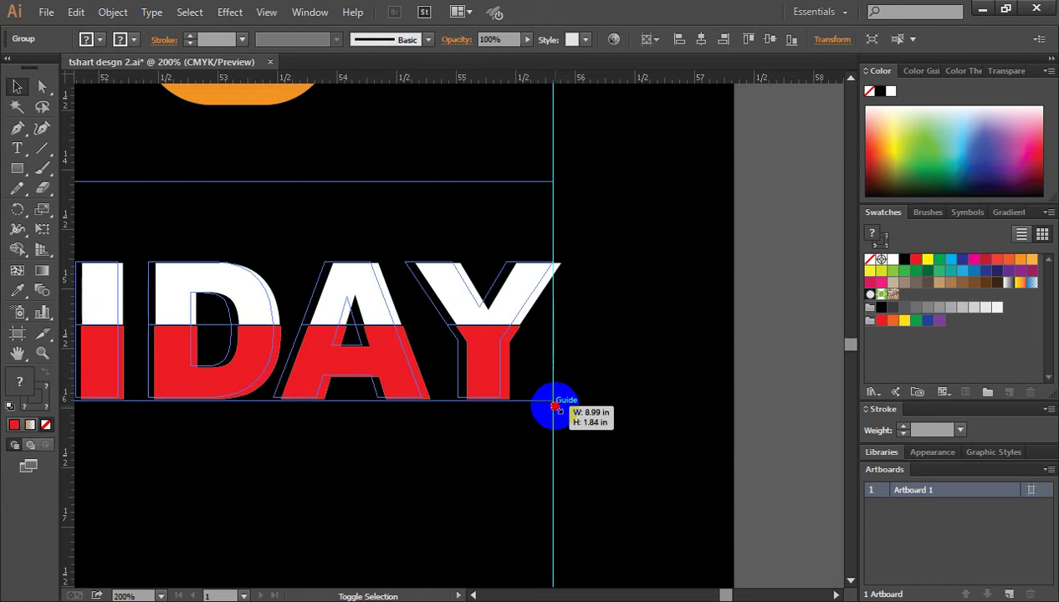
left_click(764, 374)
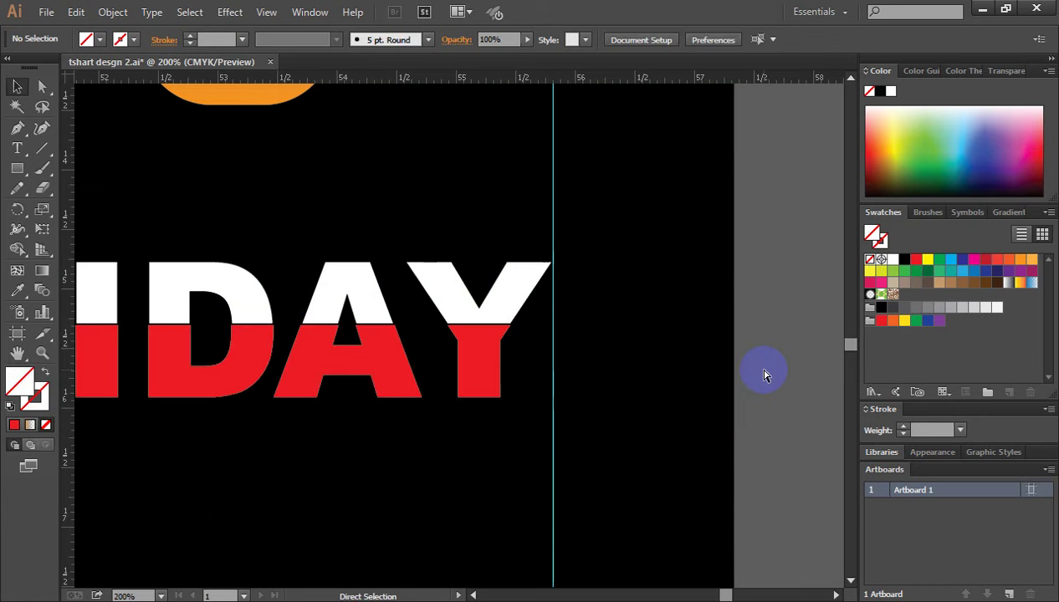
- Zoom back out to the whole panel and delete the guides
key("ctrl+minus")
key("ctrl+minus")
key("ctrl+minus")
key("ctrl+minus")
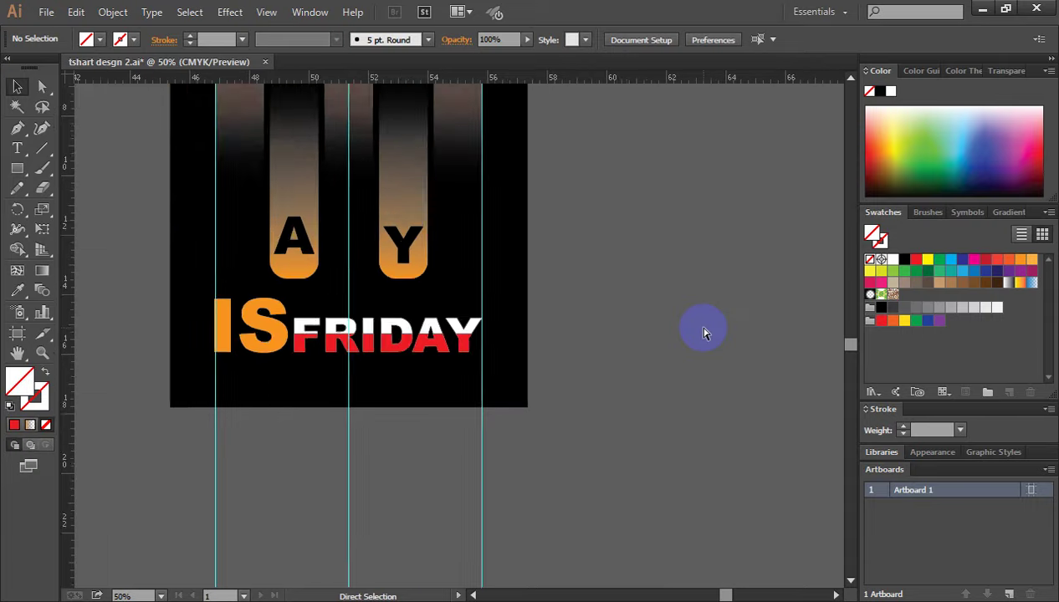
key("ctrl+minus")
left_click_drag(623, 255, 705, 281)
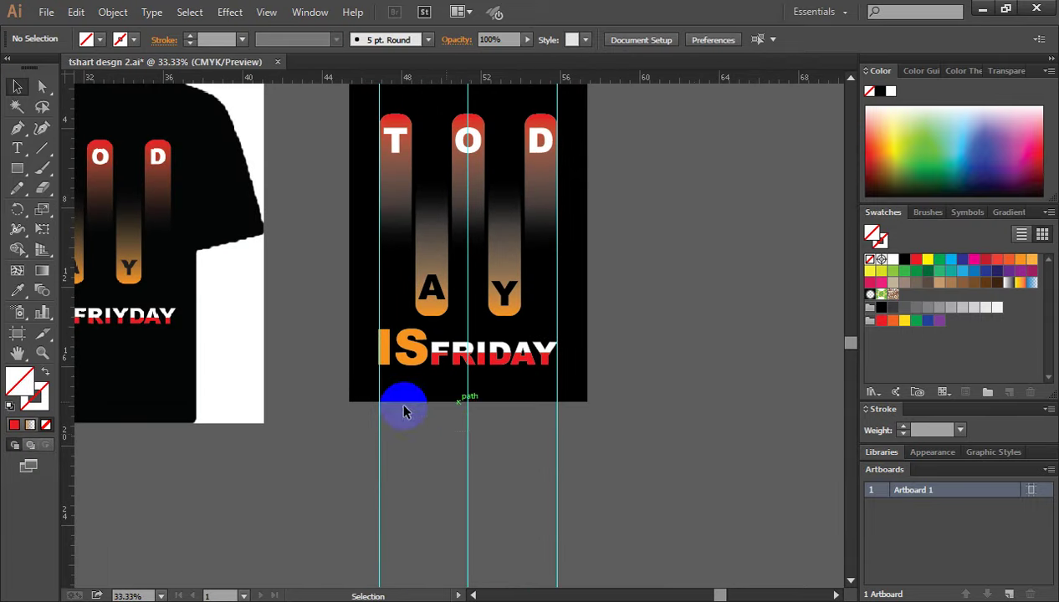
left_click_drag(593, 459, 586, 446)
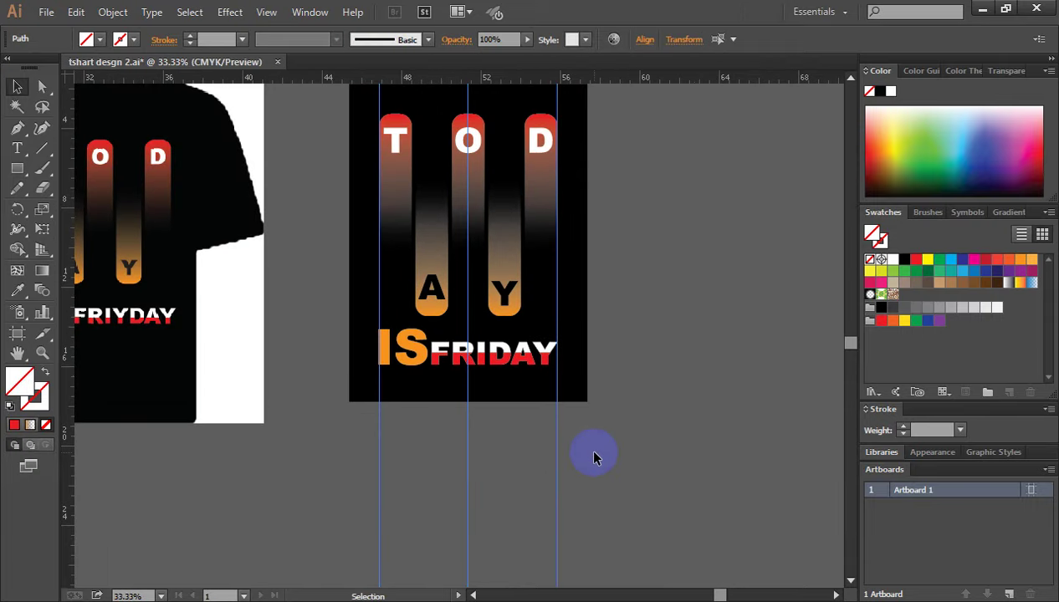
key("Delete")
mouse_move(651, 292)
left_mouse_down()
mouse_move(707, 281)
mouse_move(701, 263)
mouse_move(725, 255)
left_mouse_up()
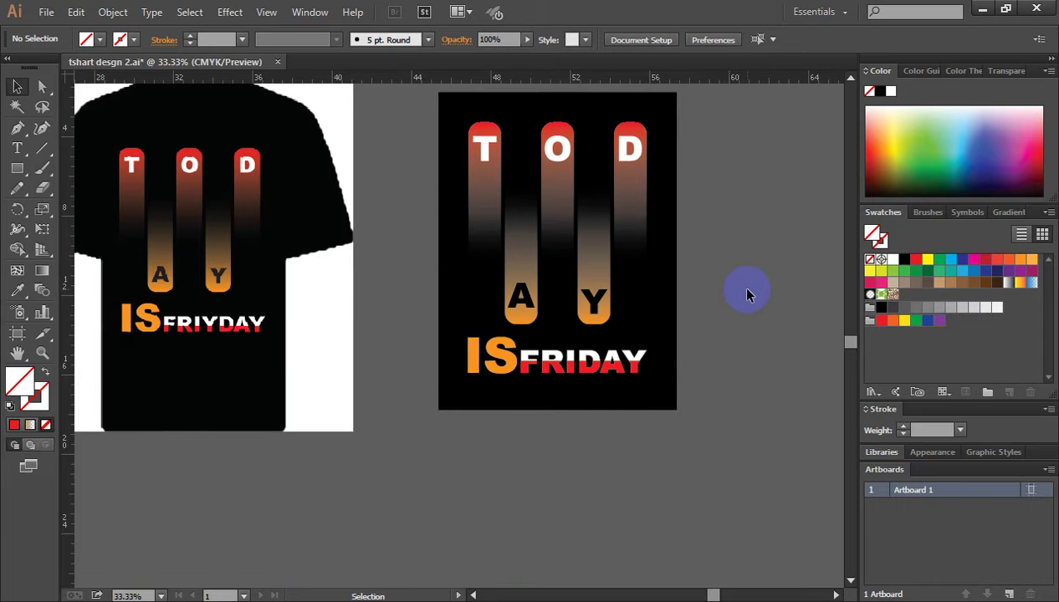
scroll(744, 284, "up", 1)
left_click_drag(461, 307, 420, 312)
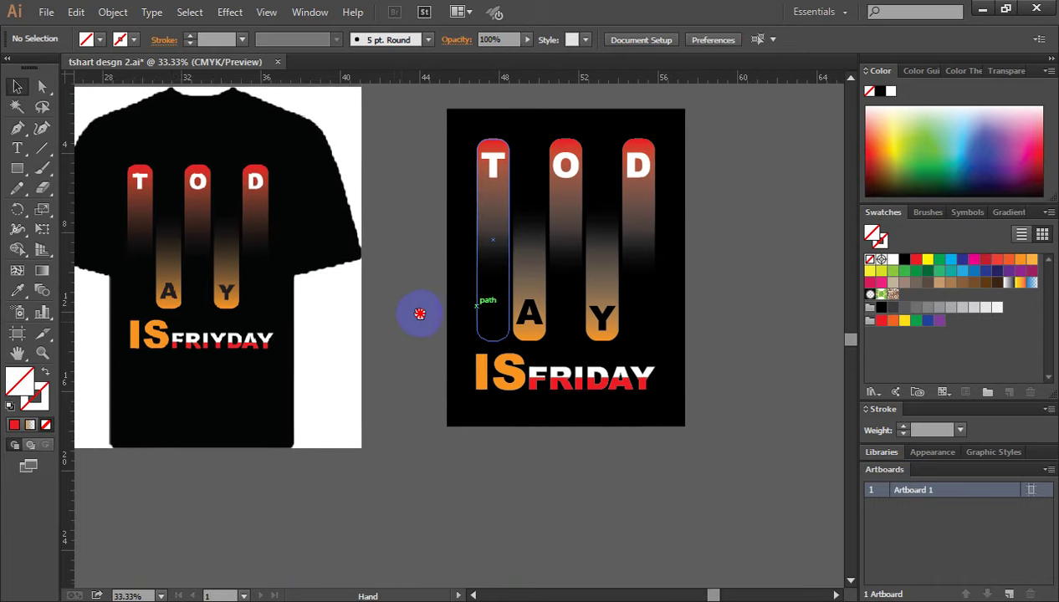
scroll(418, 323, "up", 1)
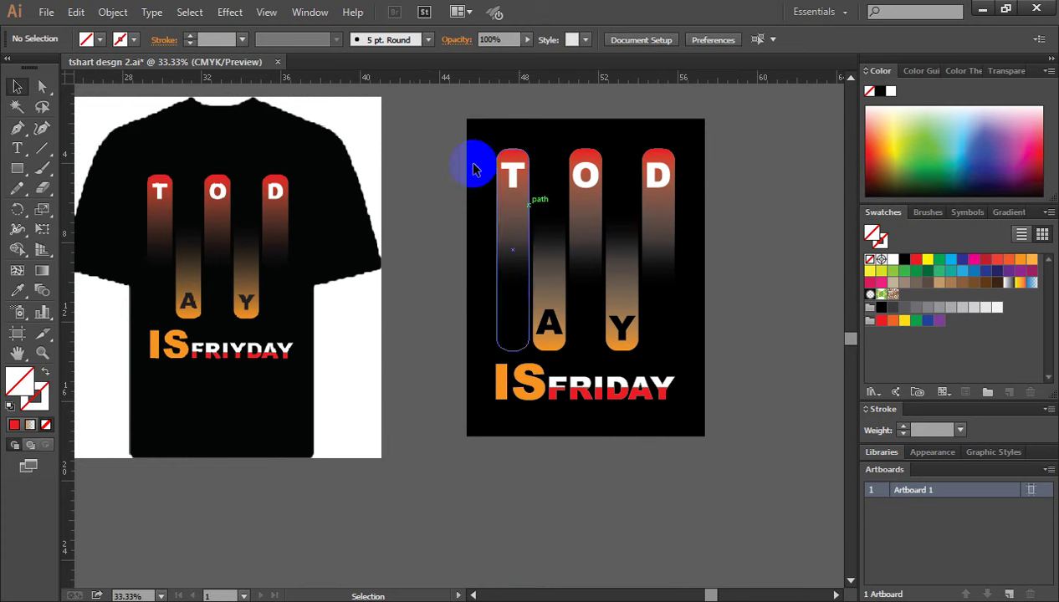
left_click(646, 289)
left_click_drag(760, 414, 777, 370)
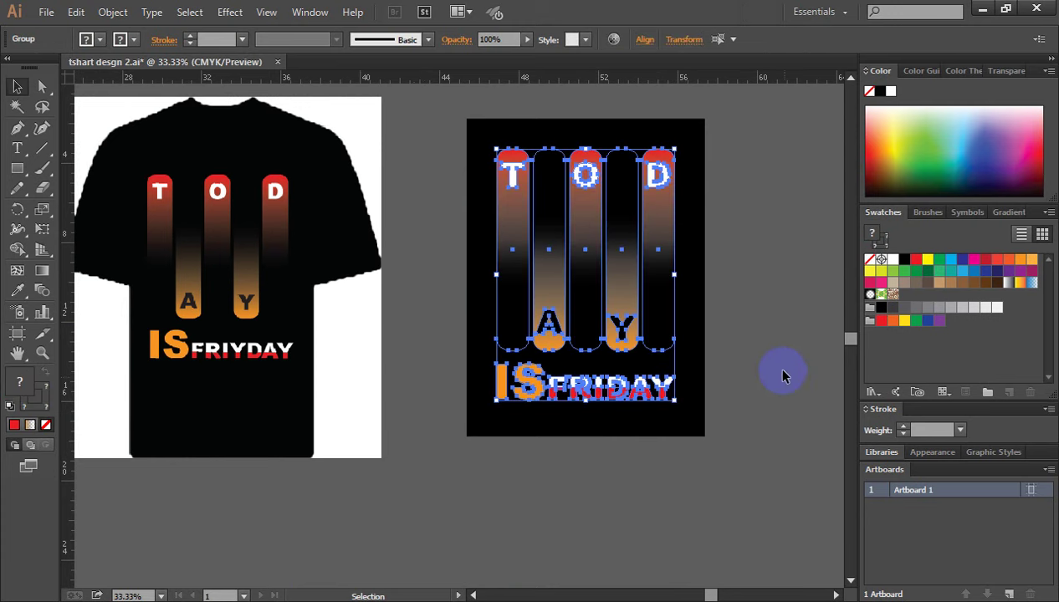
left_click(777, 372)
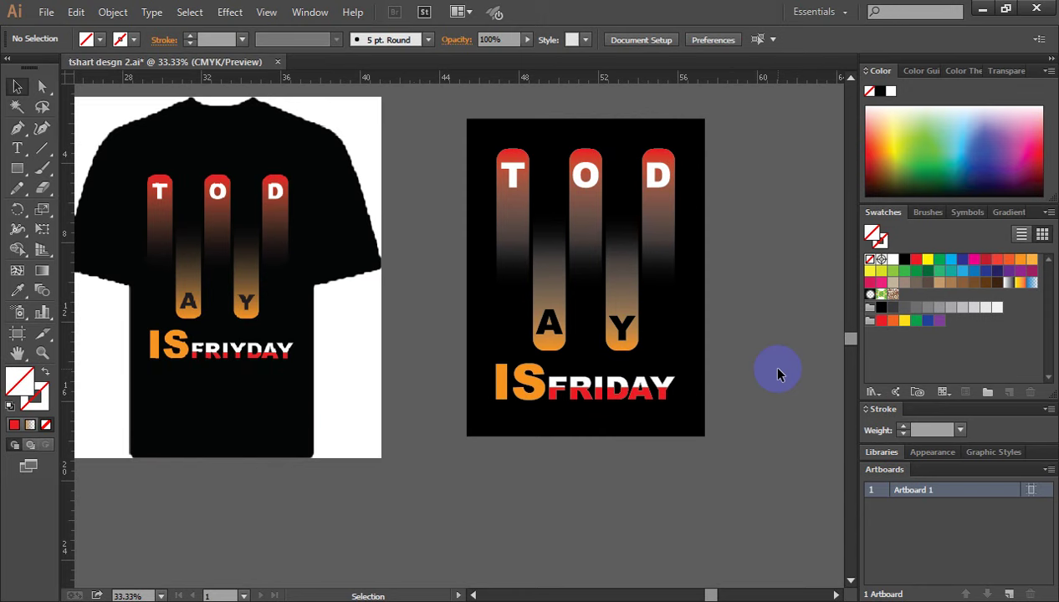
left_click_drag(451, 110, 736, 450)
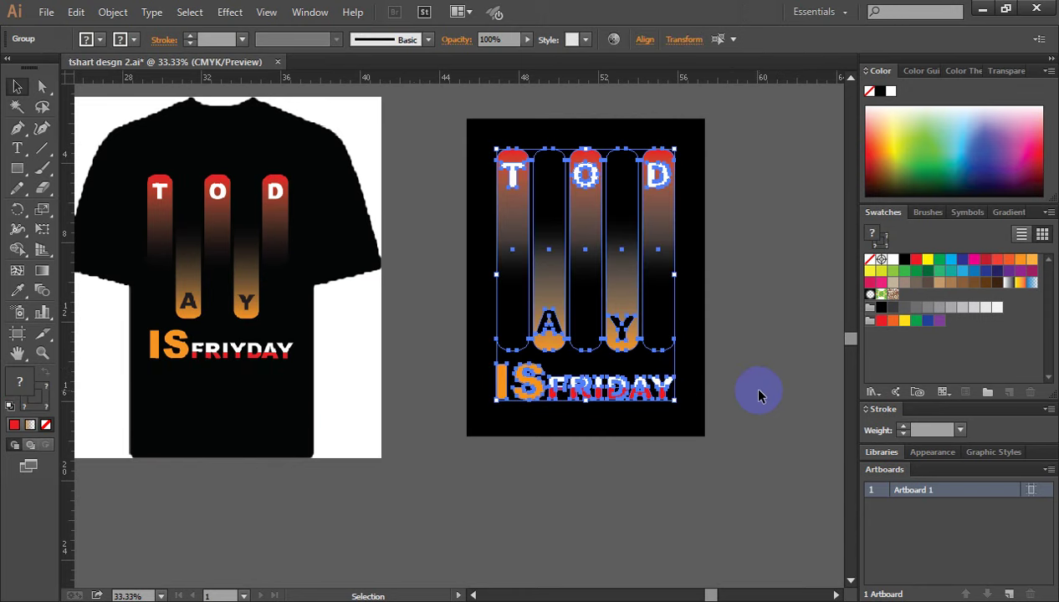
left_click(720, 275)
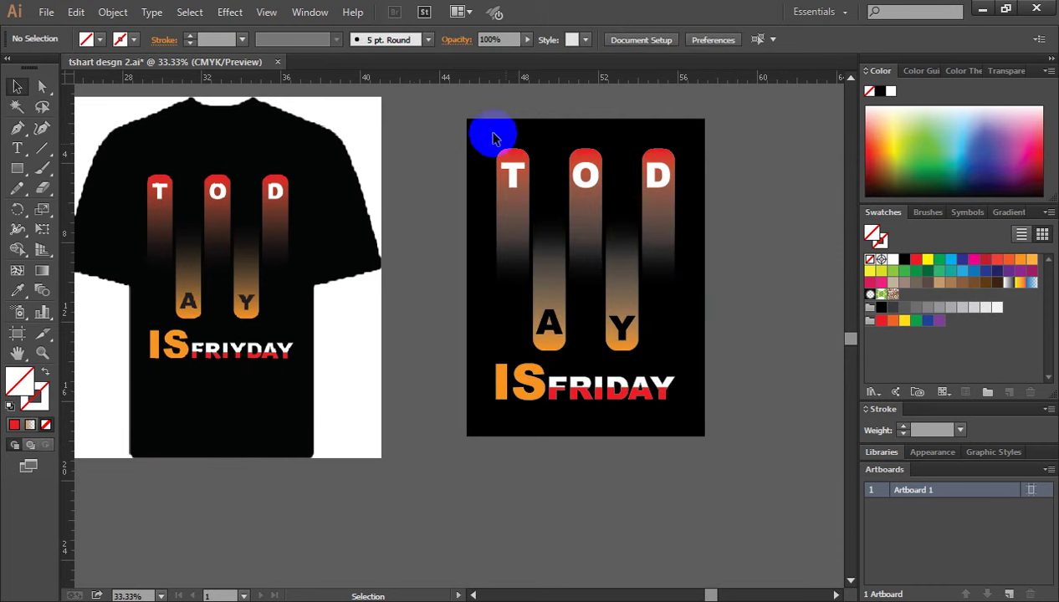
left_click_drag(459, 109, 776, 426)
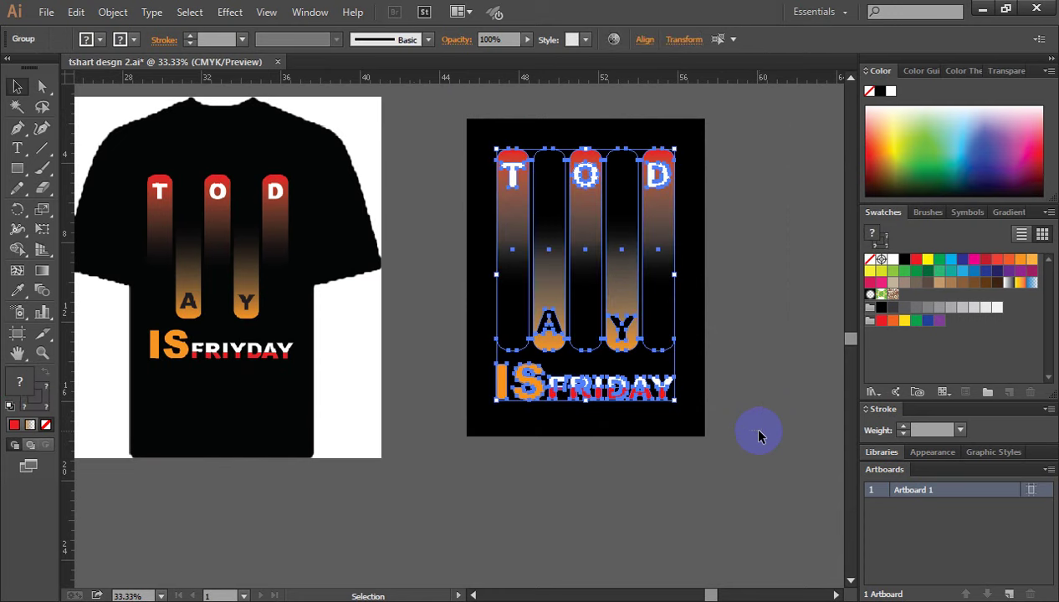
left_click(728, 283)
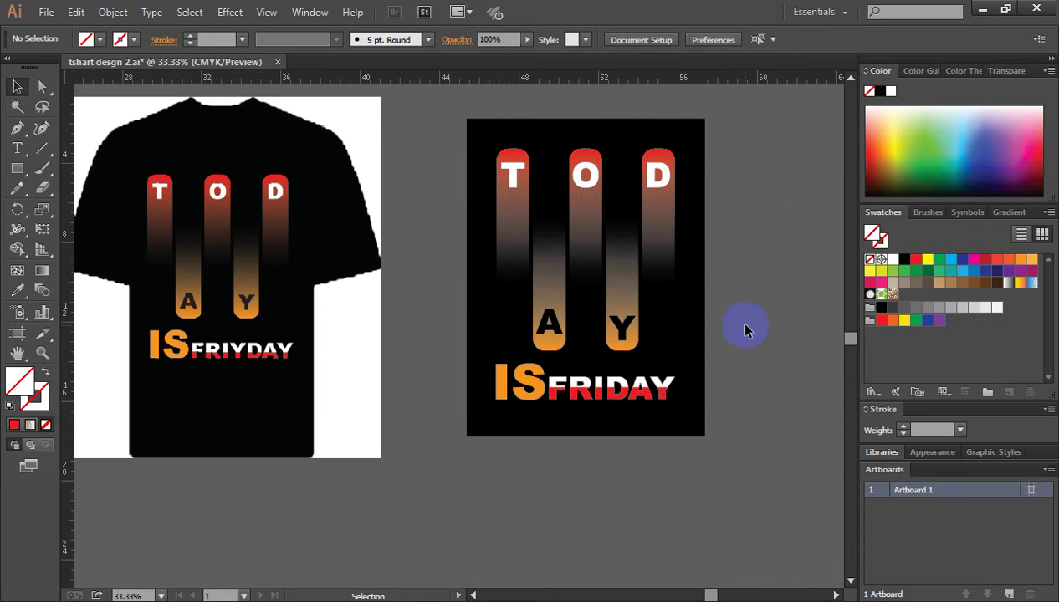